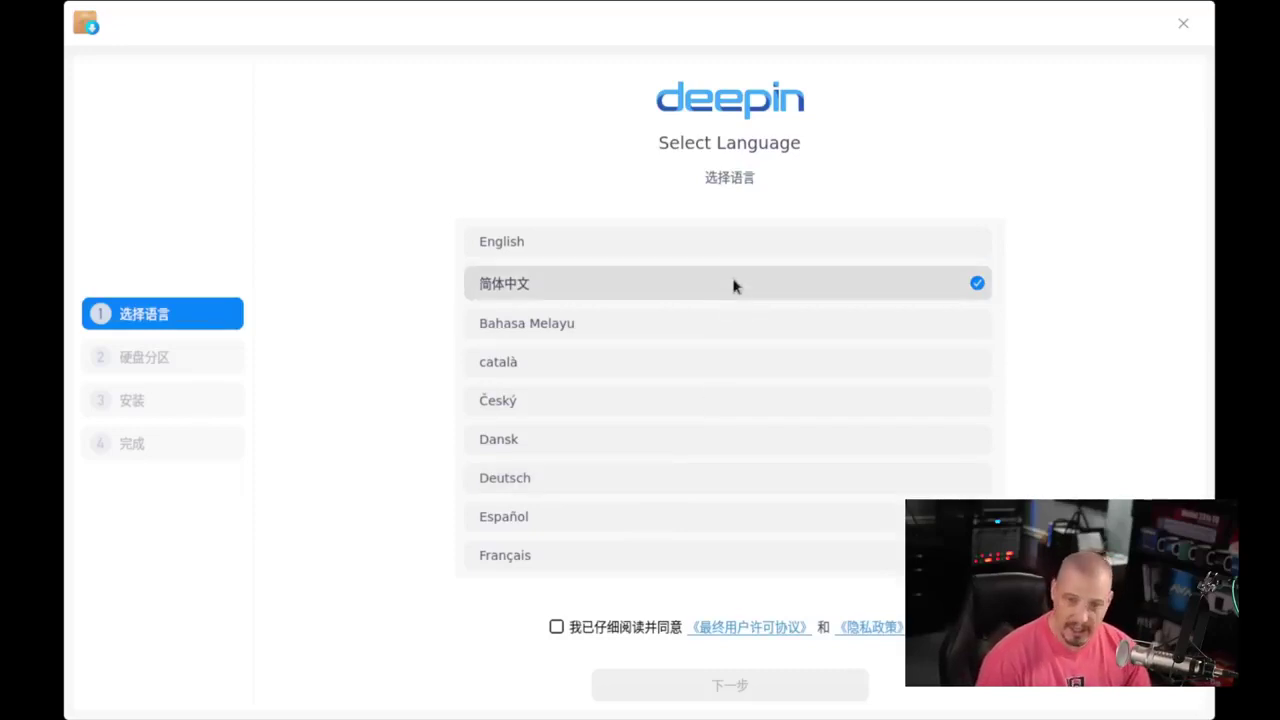
- Choose English, accept the licence agreement, and continue past the virtual-machine notice
left_click(663, 248)
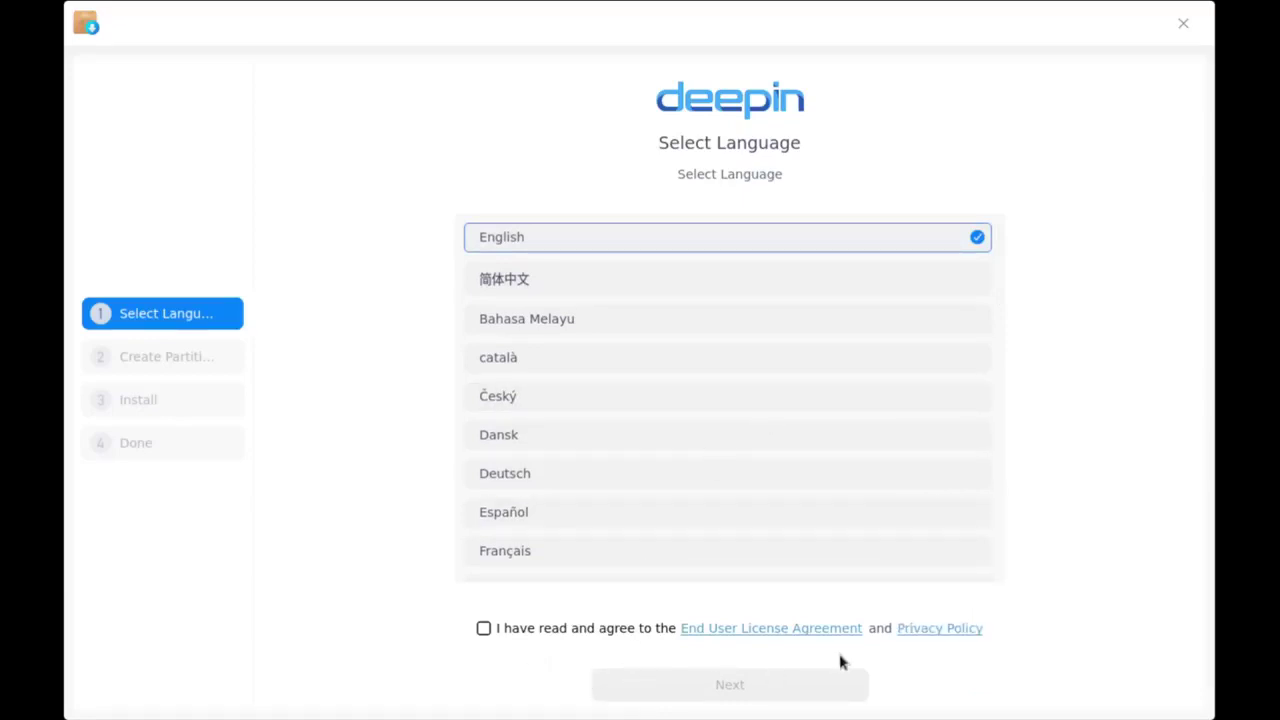
left_click(485, 629)
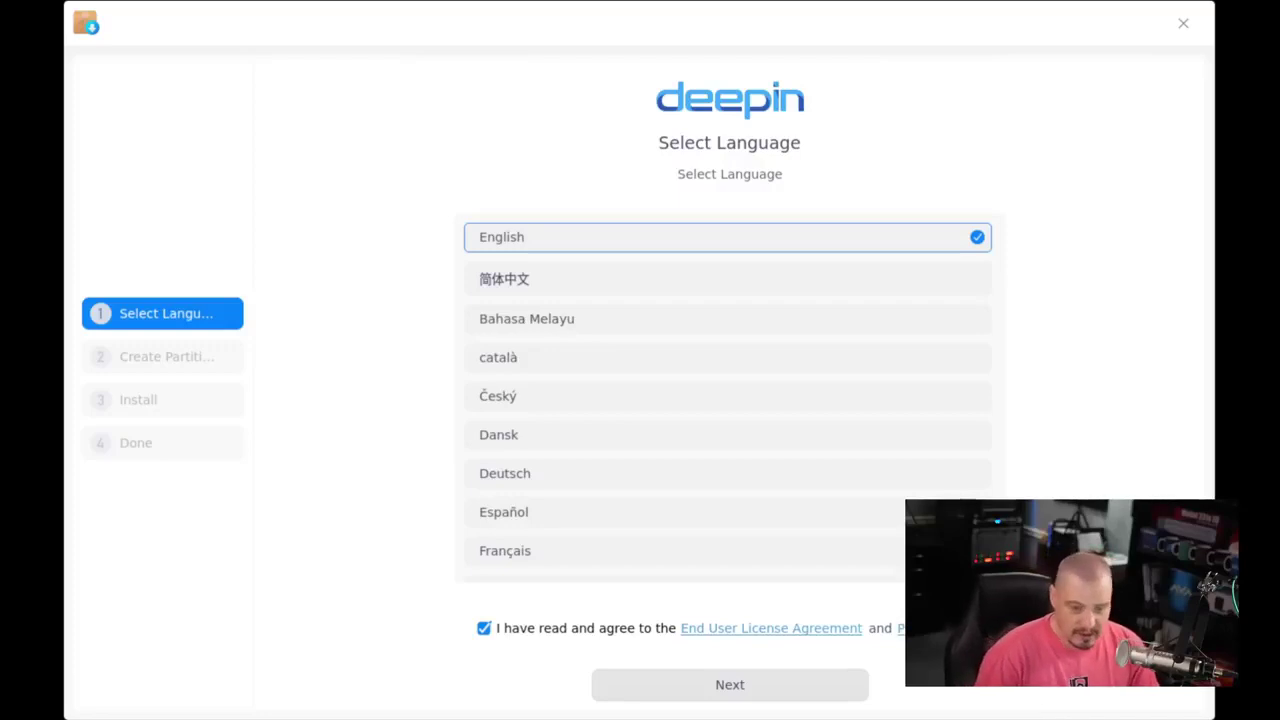
left_click(820, 684)
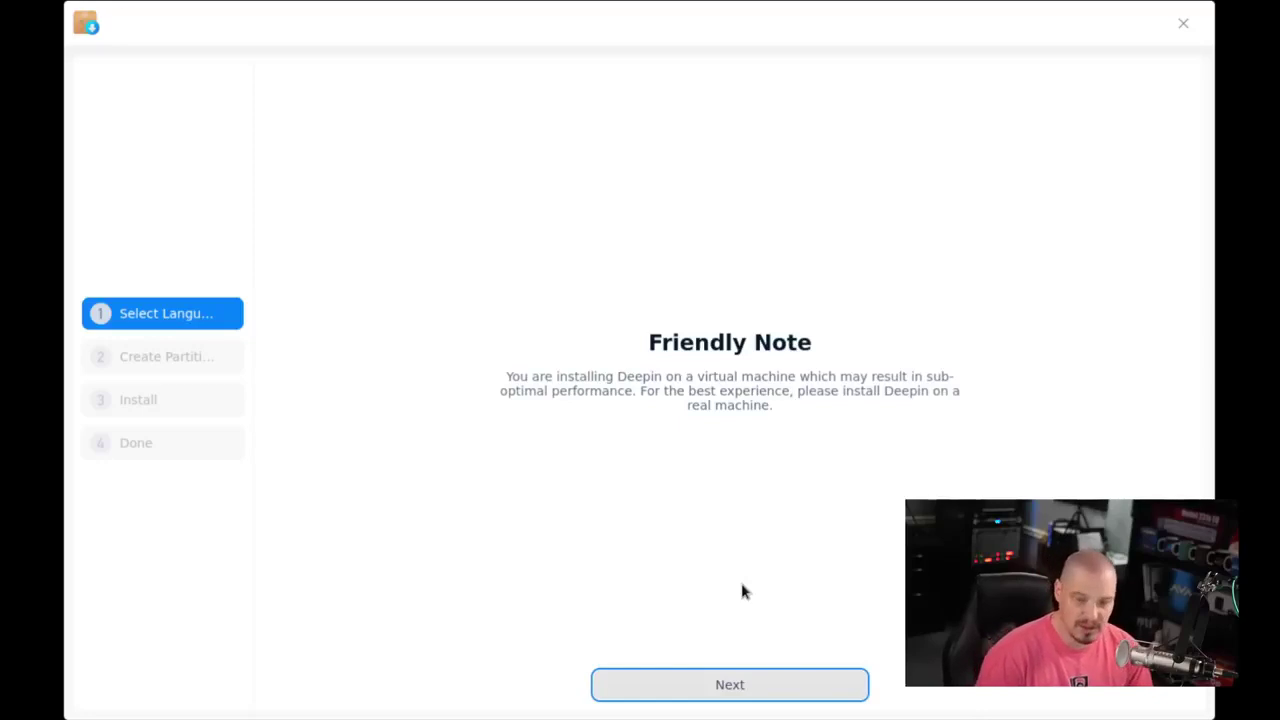
left_click(759, 687)
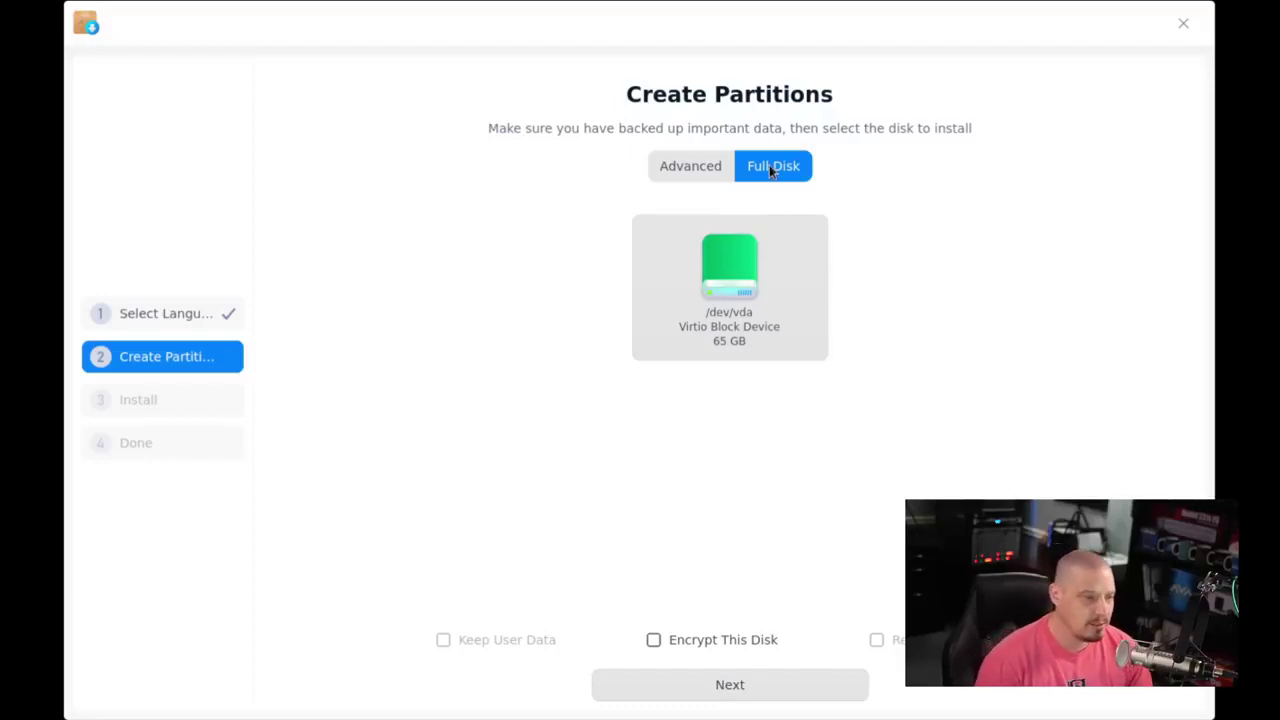
- Select the /dev/vda disk for a full-disk install with encryption enabled
left_click(719, 305)
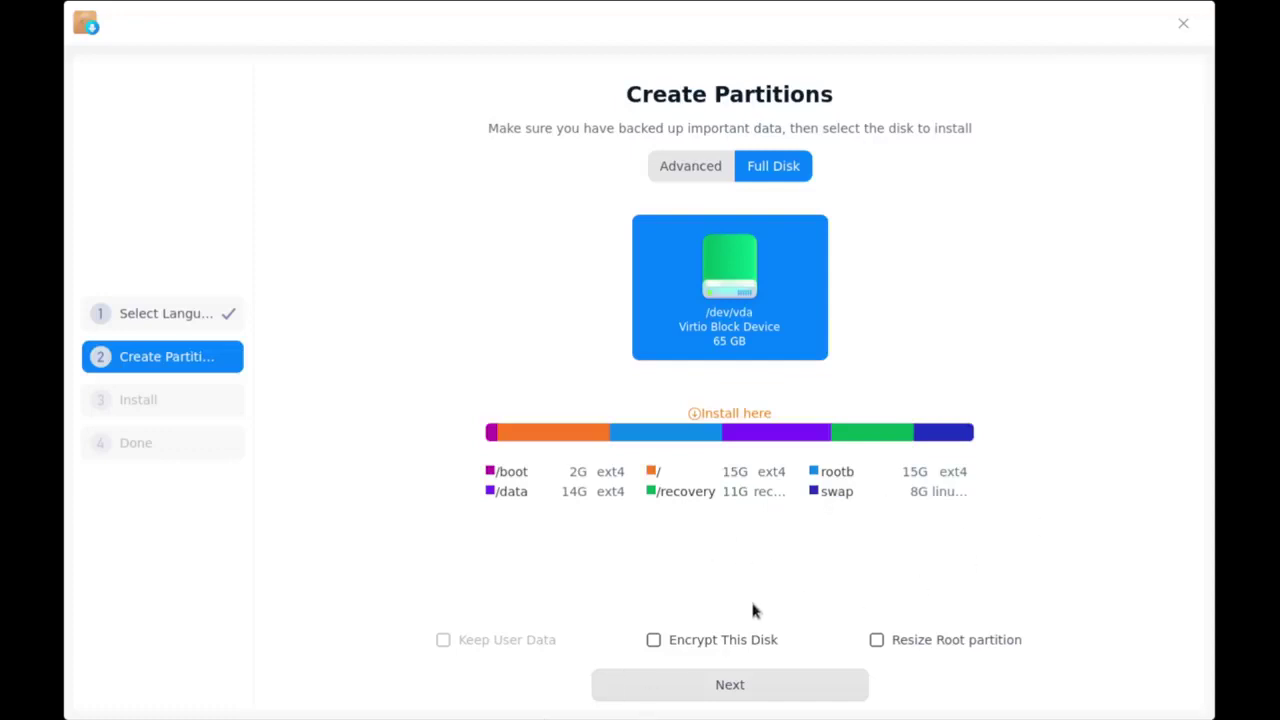
left_click(653, 640)
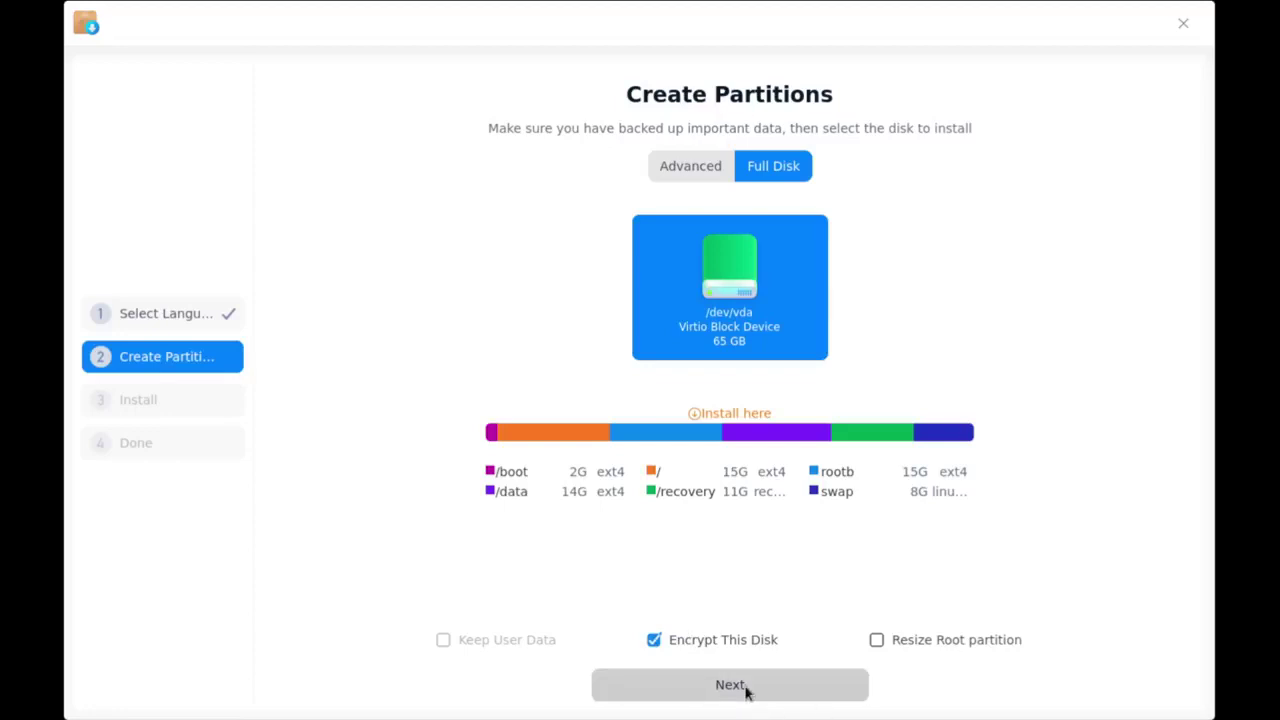
left_click(745, 688)
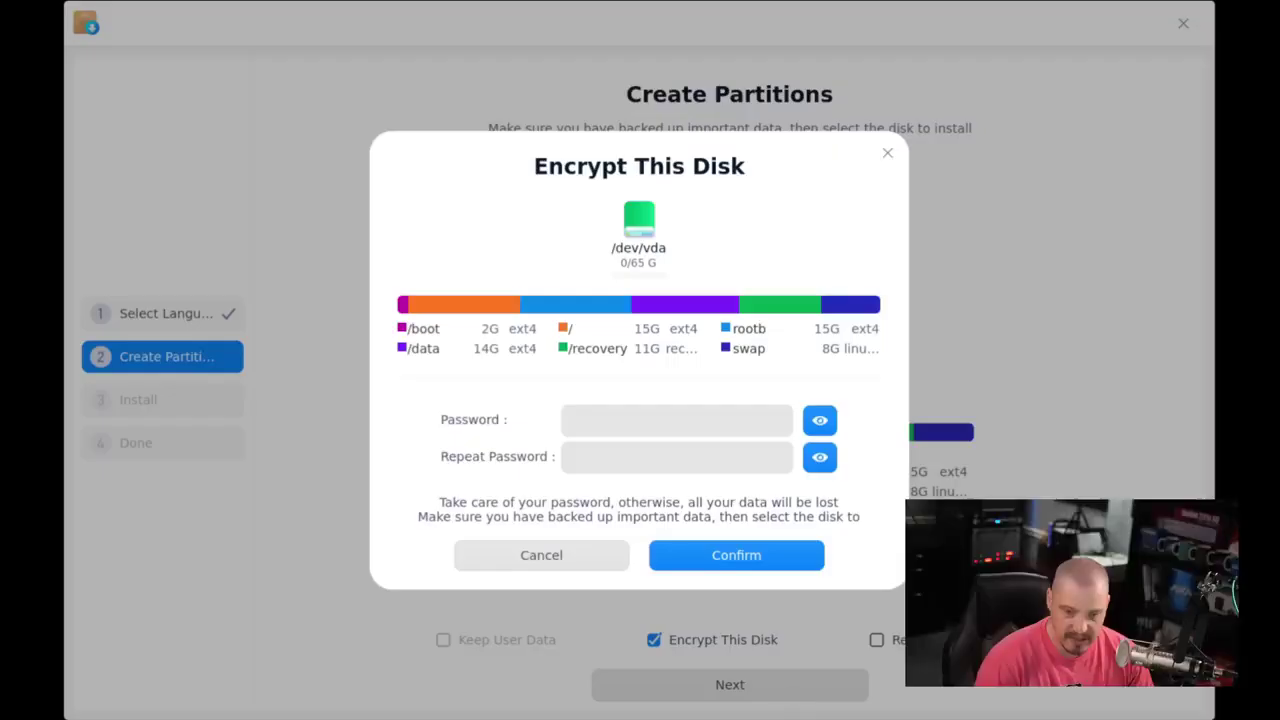
- Enter and repeat the disk encryption password, then confirm it
left_click(621, 420)
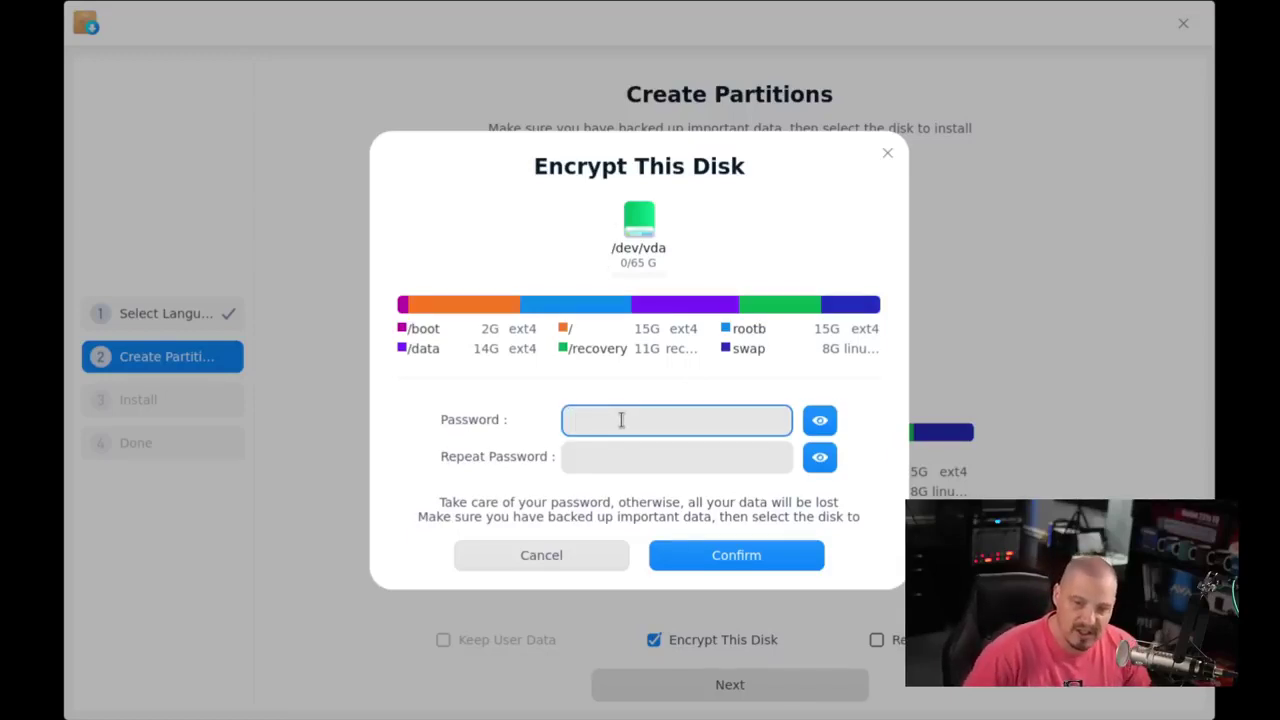
type("pa")
left_click(593, 458)
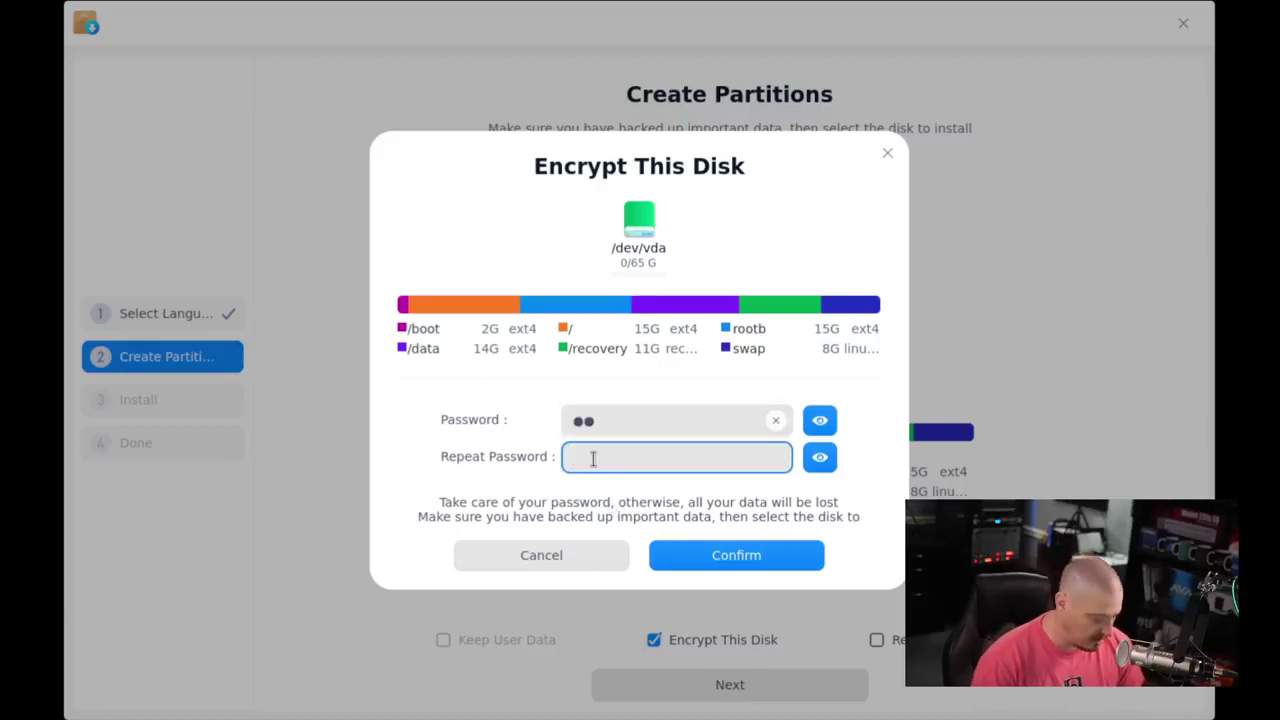
type("pa")
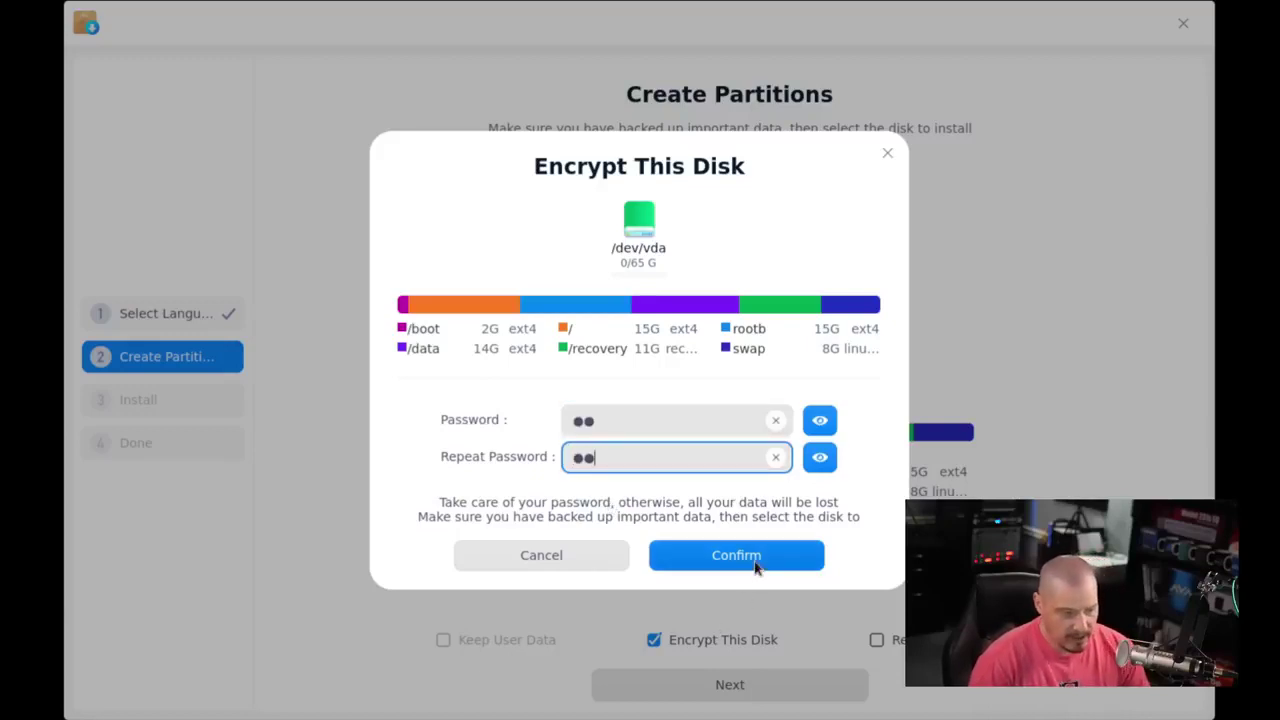
left_click(752, 556)
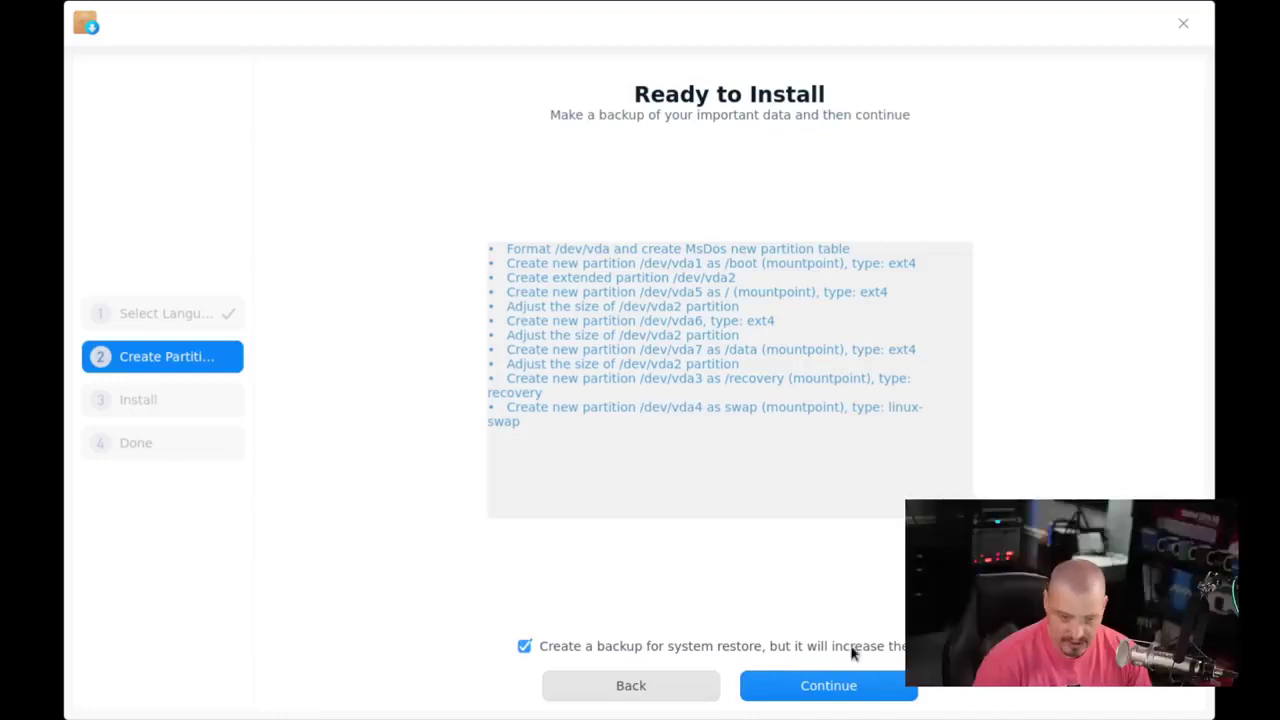
- Skip the system-restore backup and start installing Deepin
left_click(525, 647)
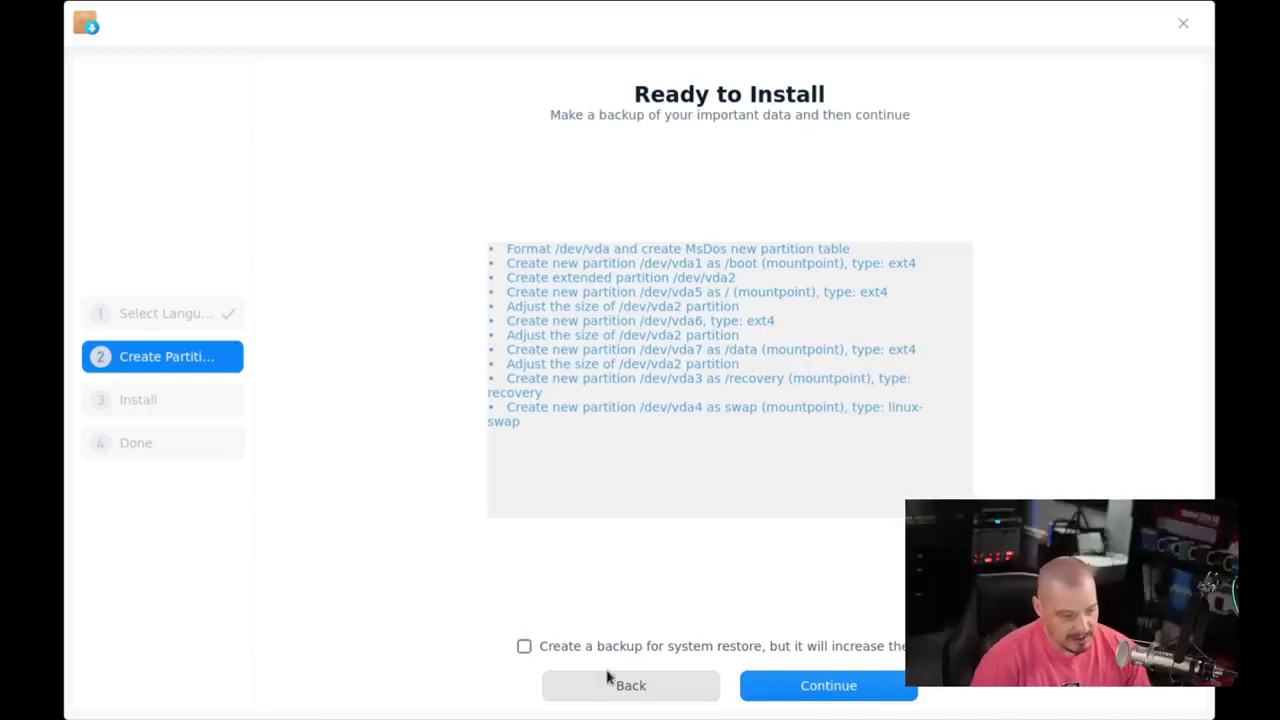
left_click(846, 700)
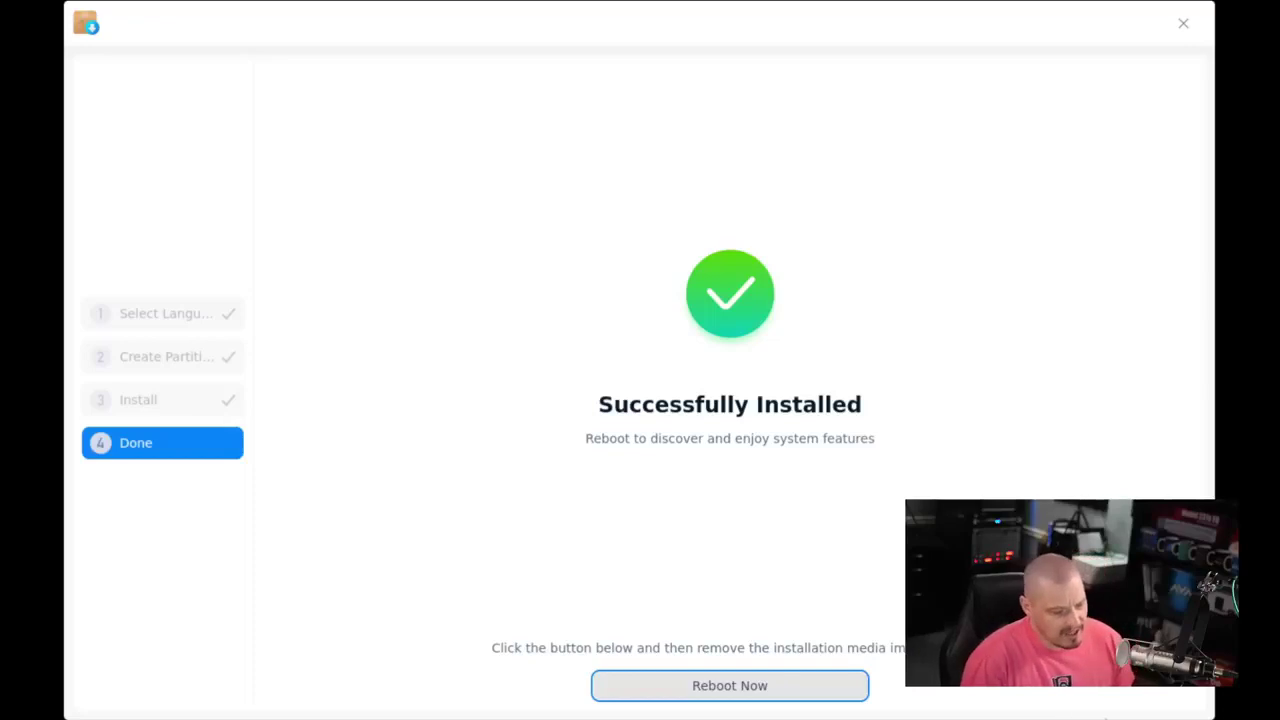
- Reboot into the newly installed system's first-boot setup wizard
left_click(797, 698)
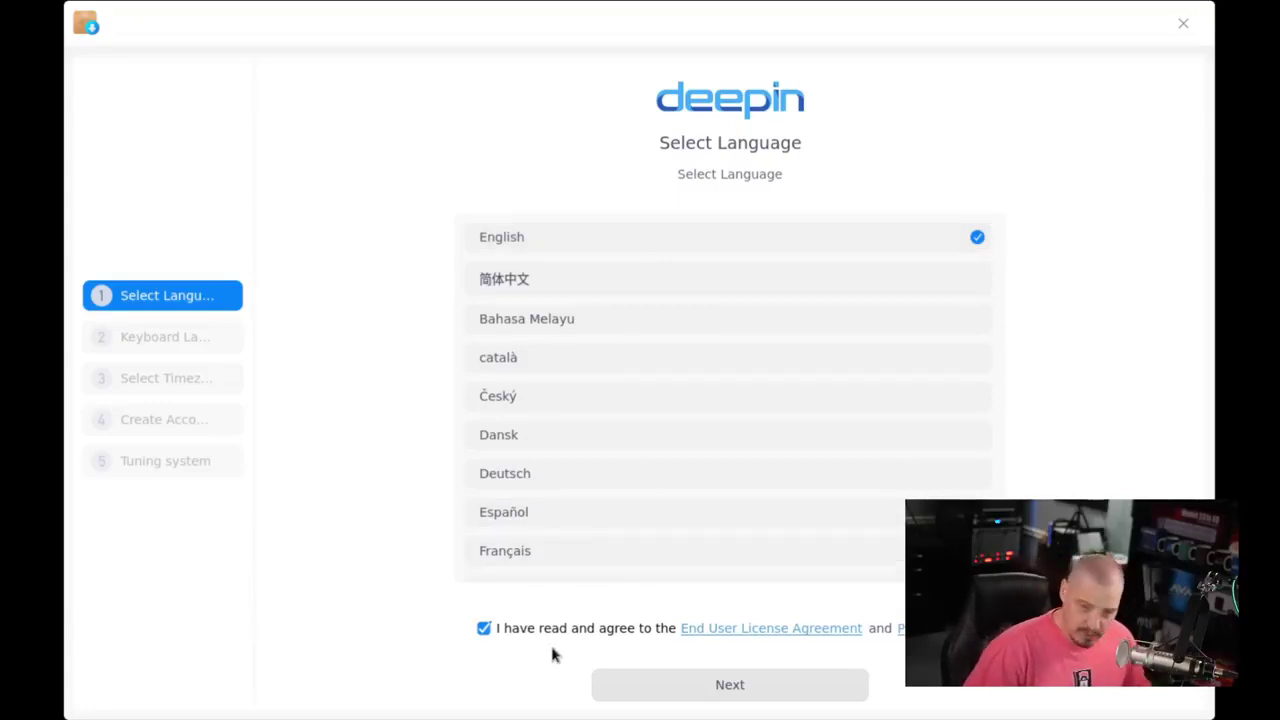
- Keep English and the English (US) keyboard layout, and mark Chicago as the timezone
left_click(736, 692)
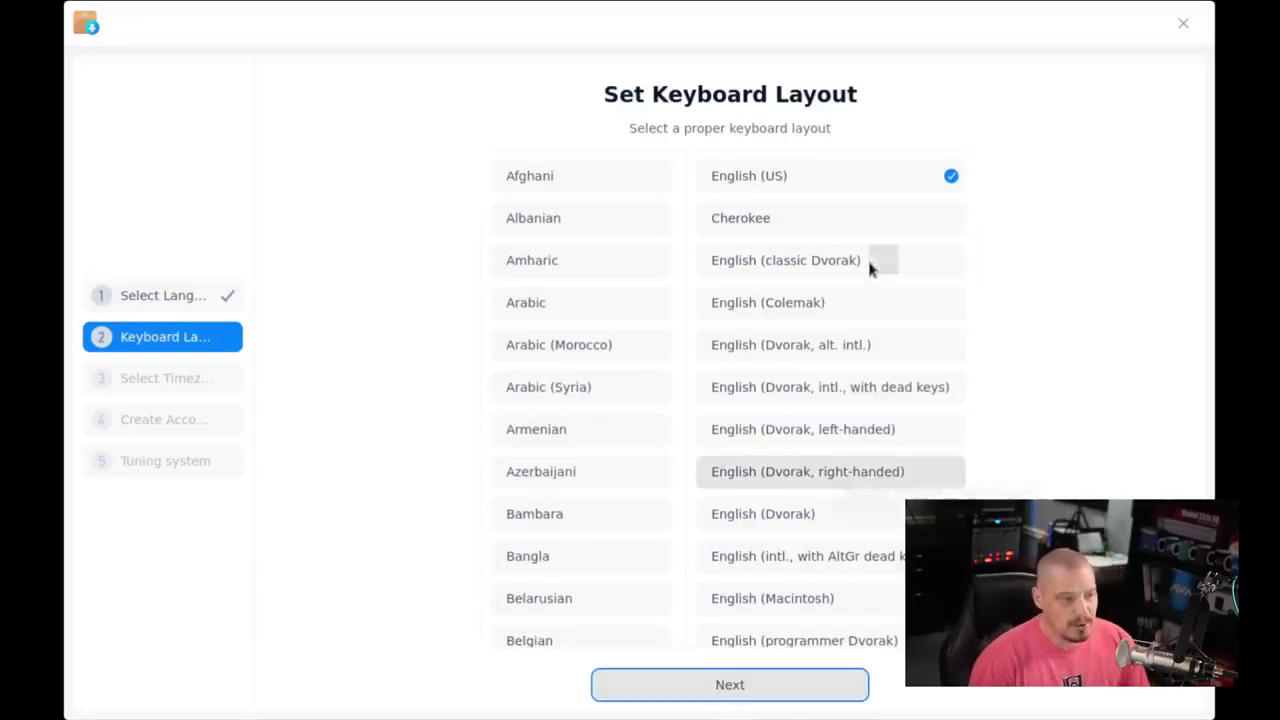
left_click(736, 692)
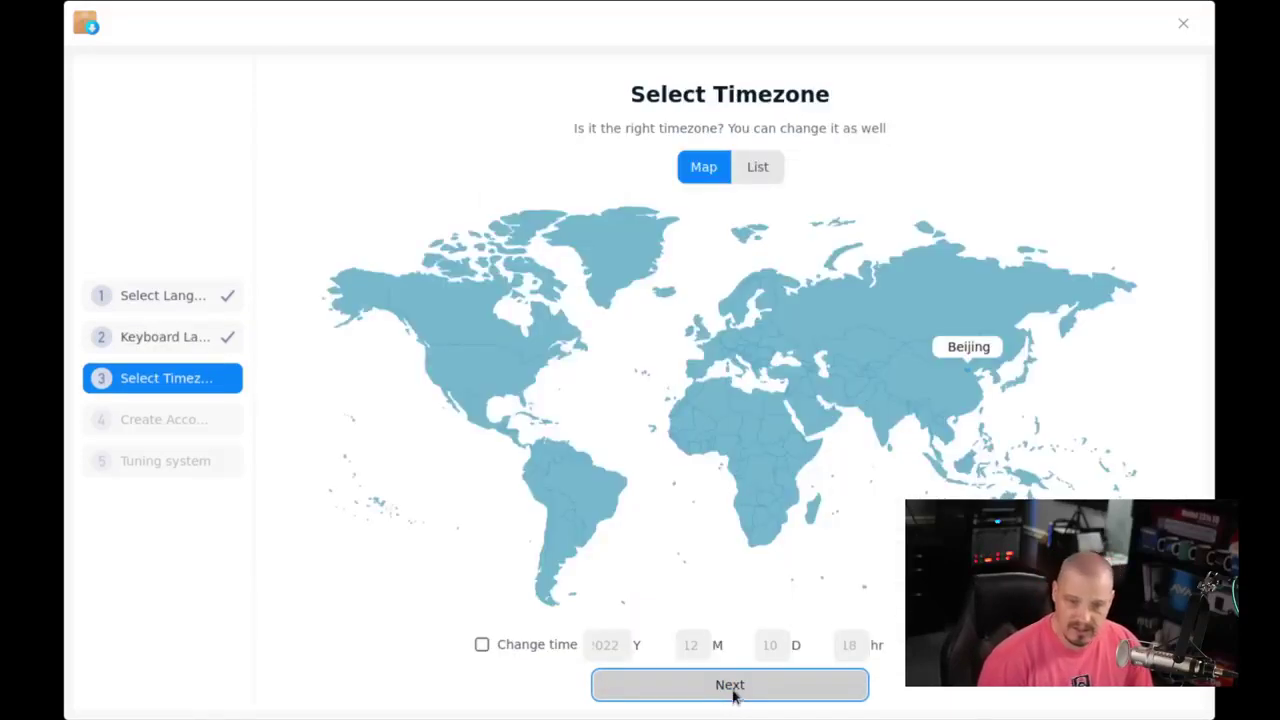
left_click(493, 370)
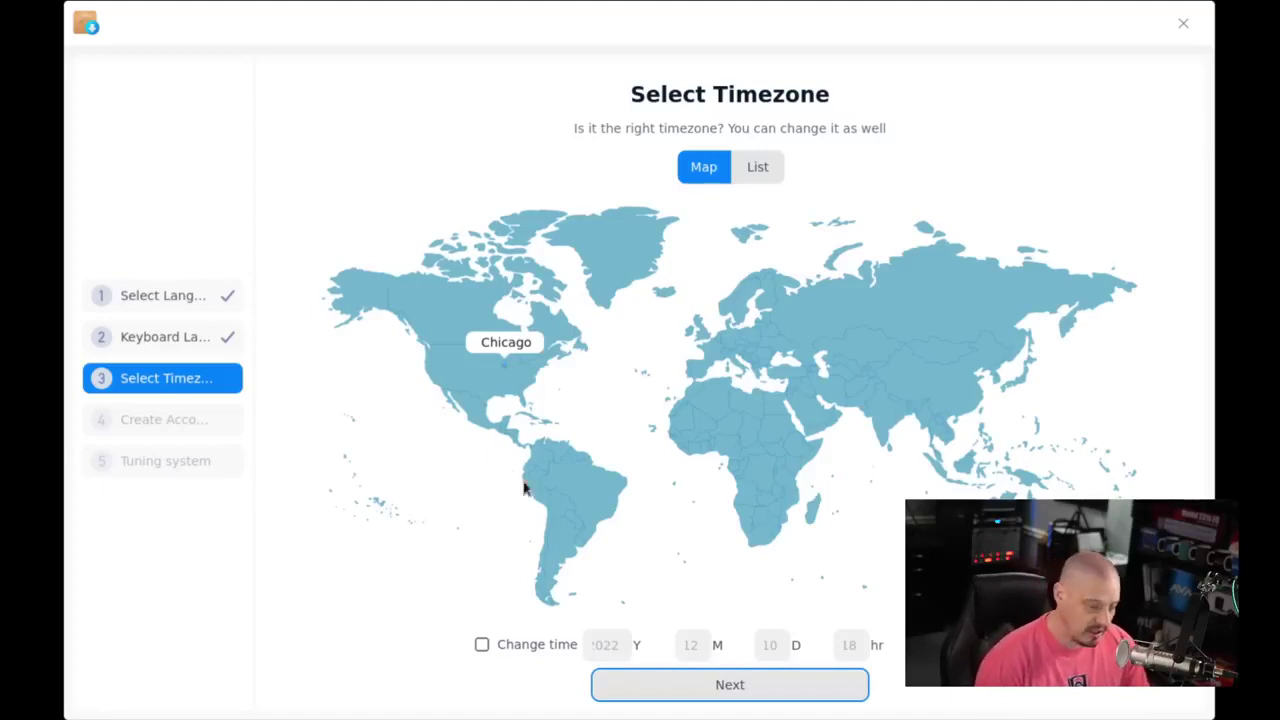
- Fill in a username, computer name dt-virt, and a matching account password
left_click(727, 687)
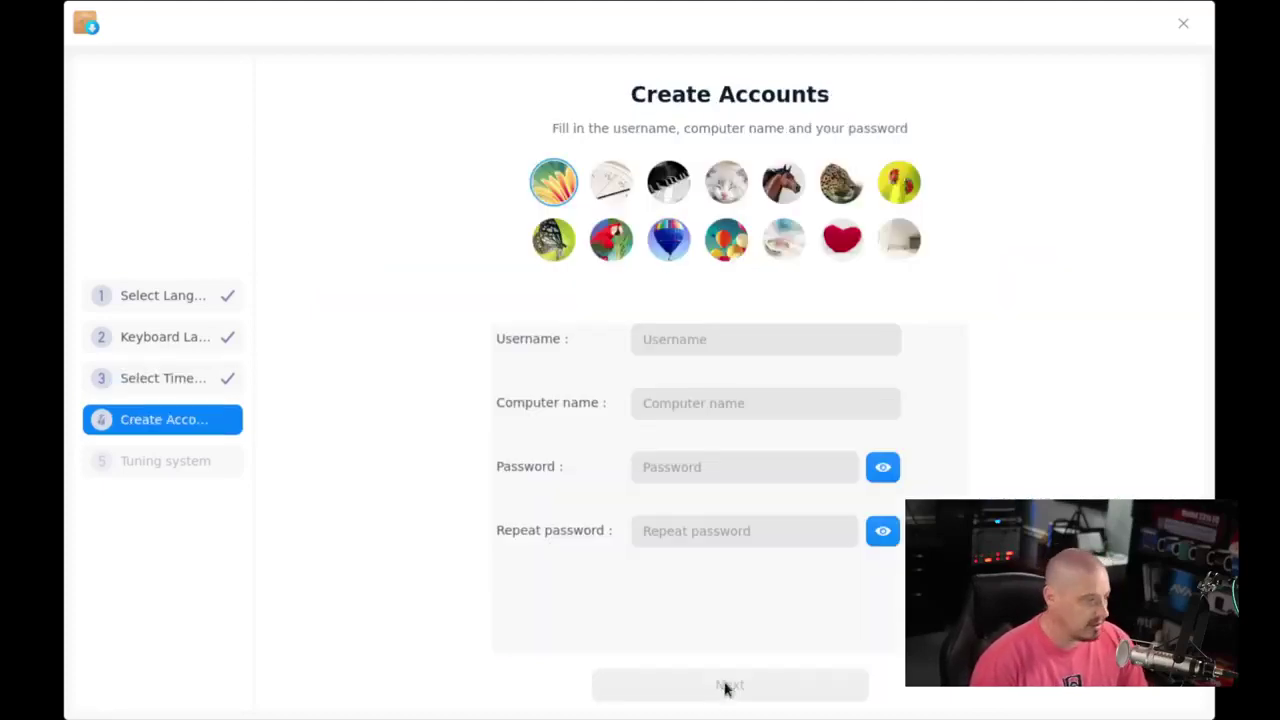
left_click(693, 340)
type("dt")
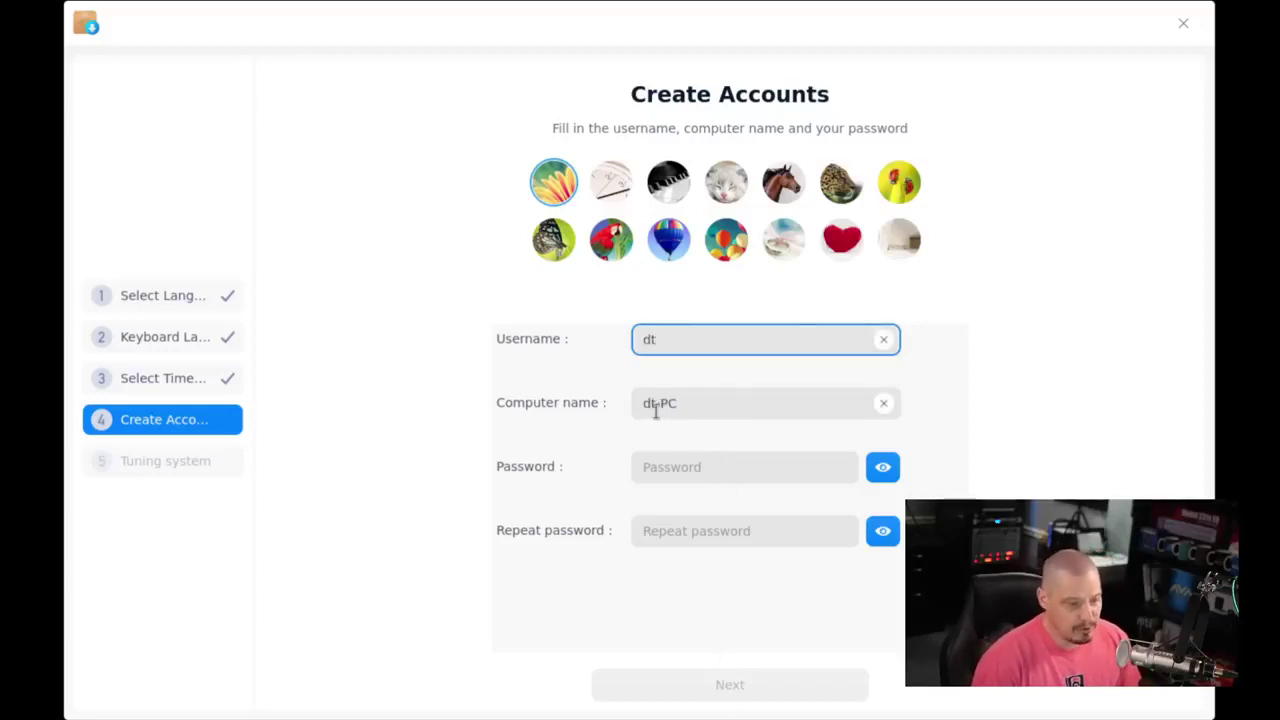
left_click(720, 405)
key("BackSpace")
key("BackSpace")
type("virt")
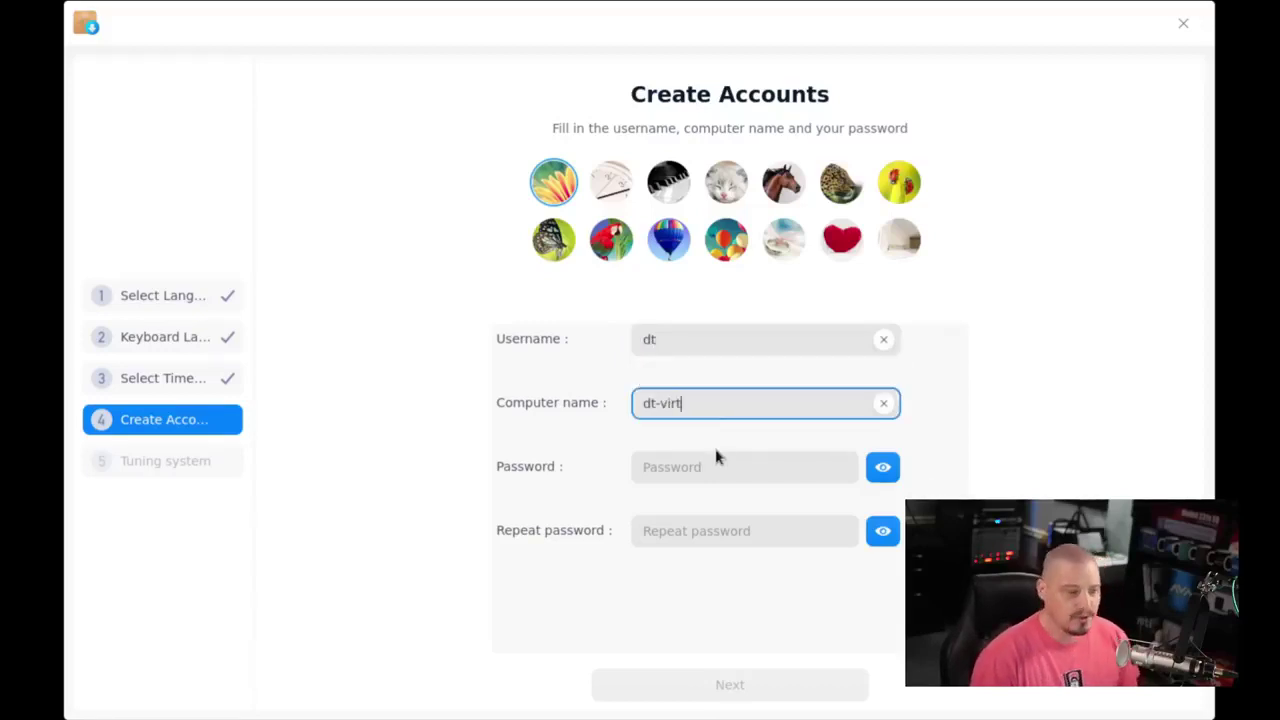
left_click(661, 472)
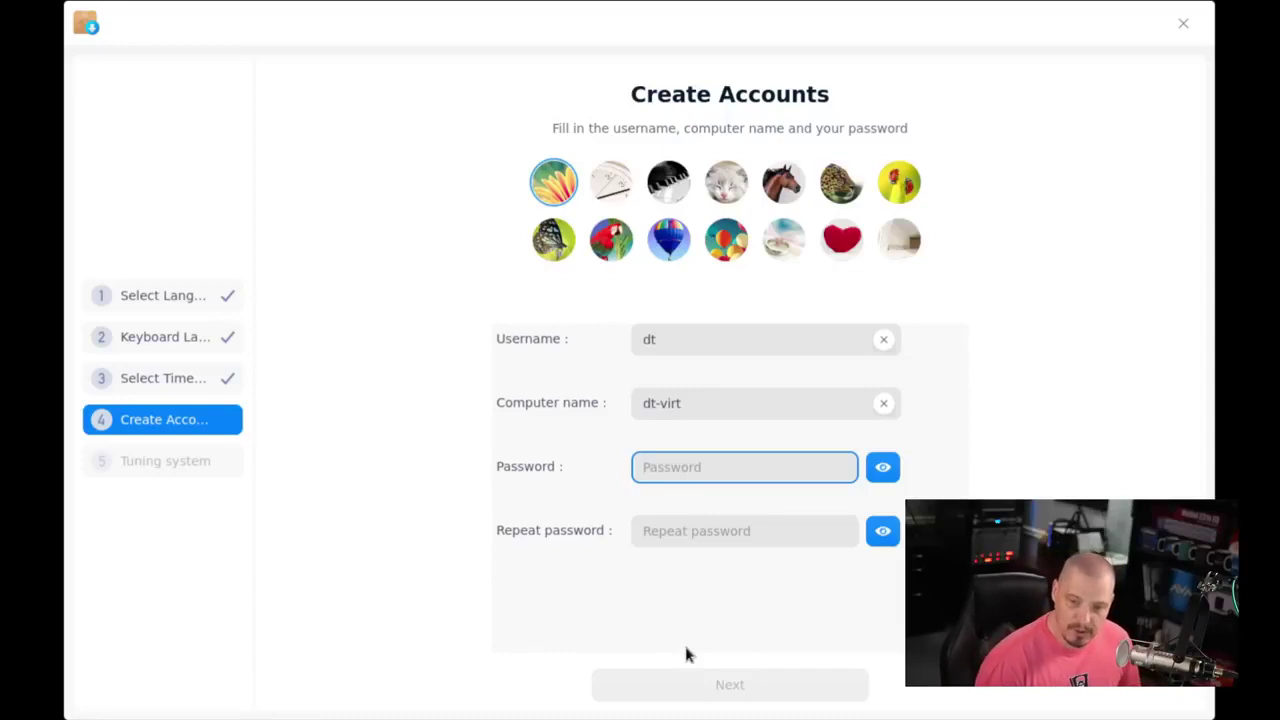
type("dt")
left_click(671, 545)
type("dt")
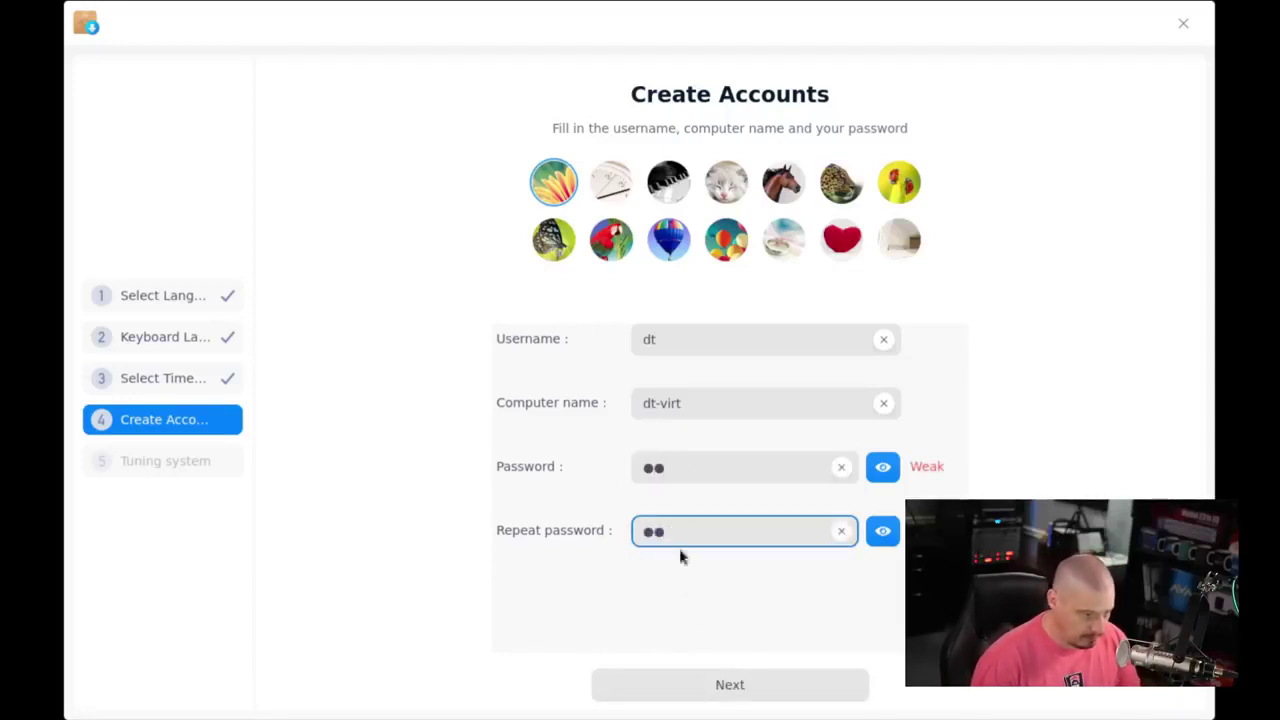
- Lengthen the too-short username and submit the account details
left_click(749, 685)
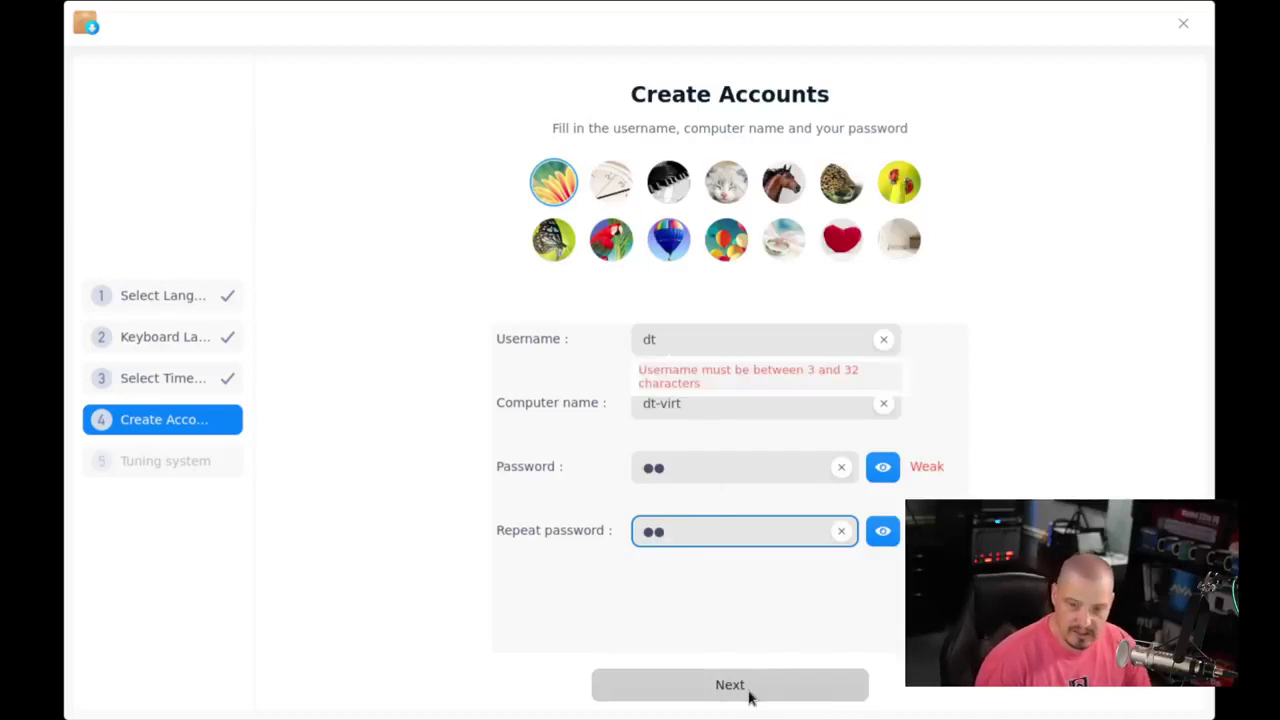
left_click(703, 392)
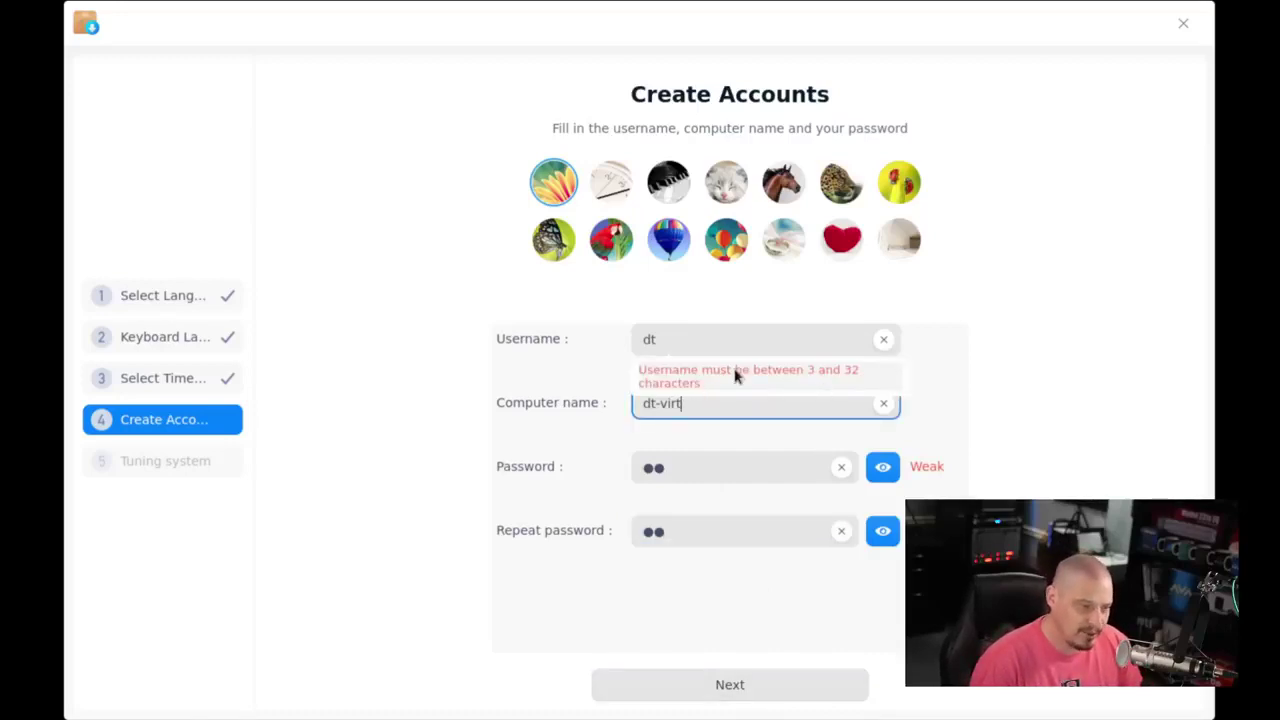
left_click(693, 338)
key("BackSpace")
type("erek")
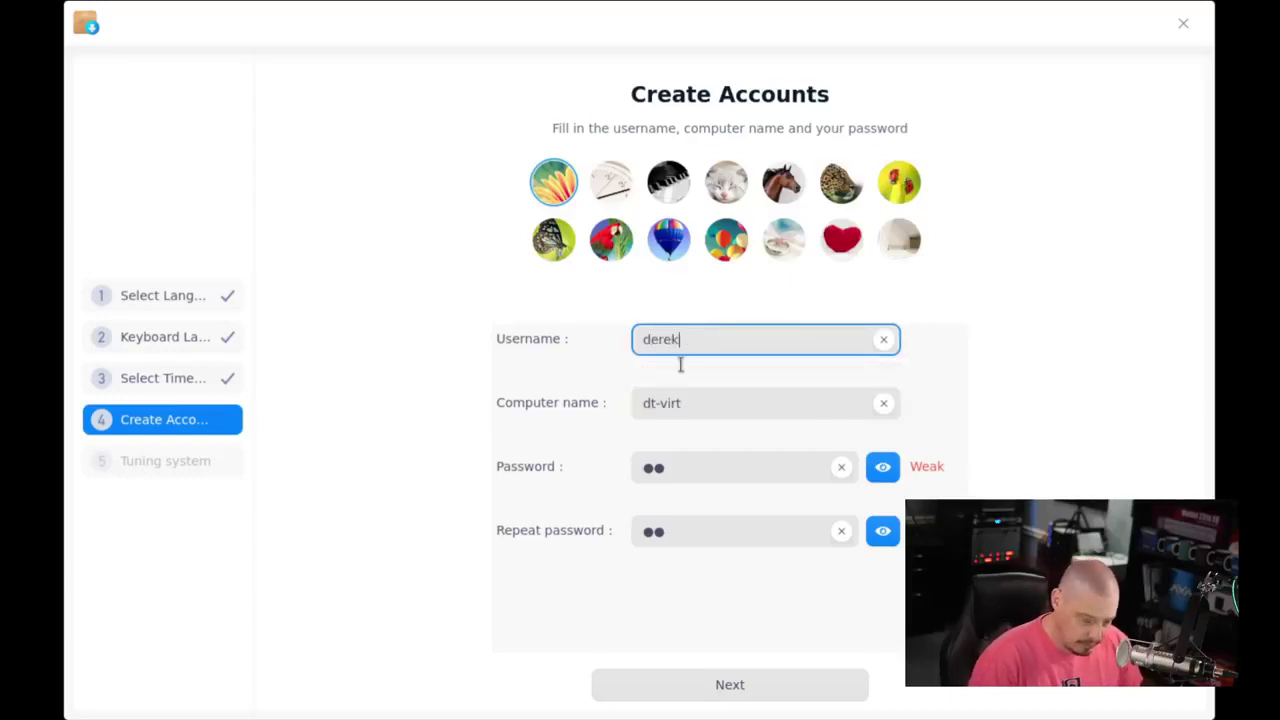
left_click(751, 697)
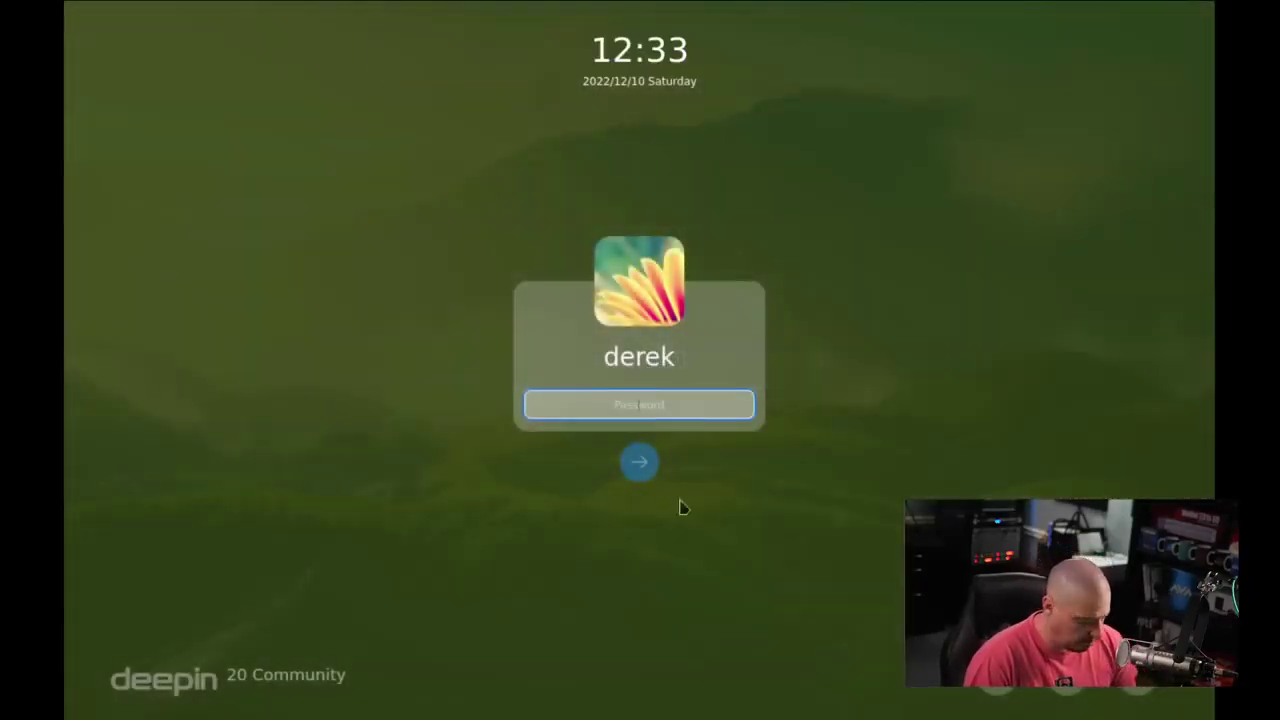
- Log in as the new user with the account password
type("••")
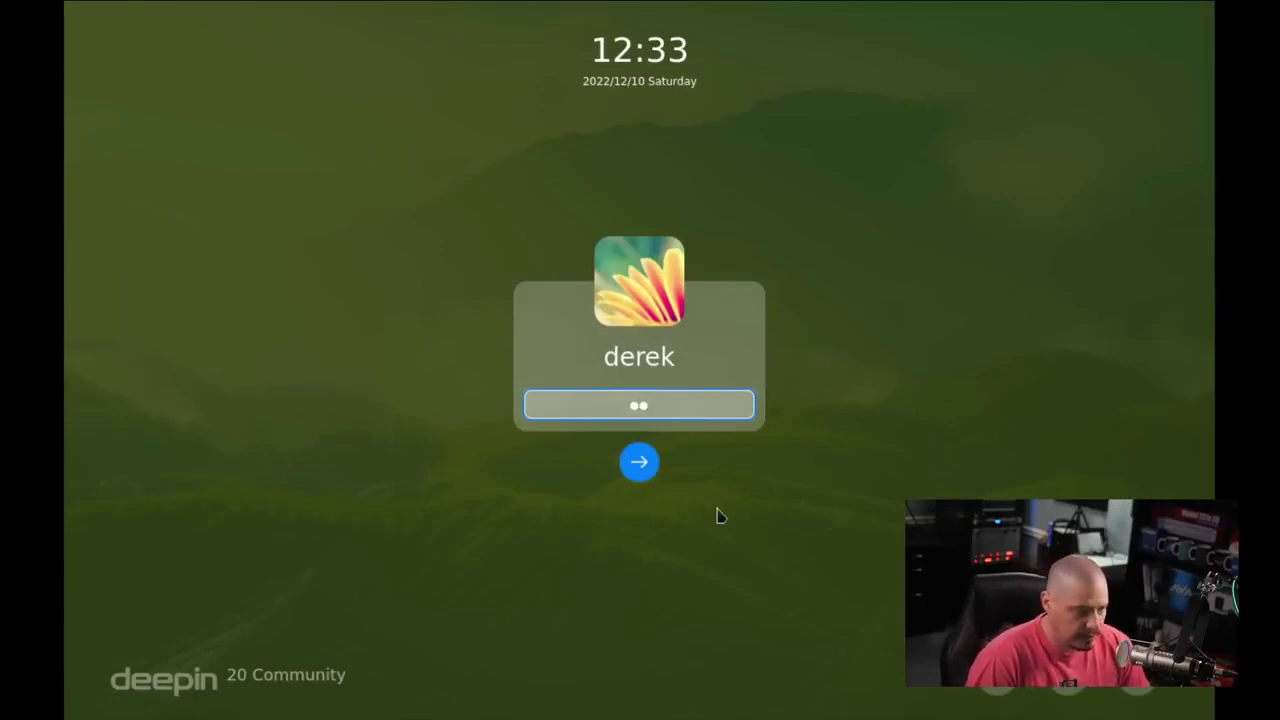
left_click(652, 478)
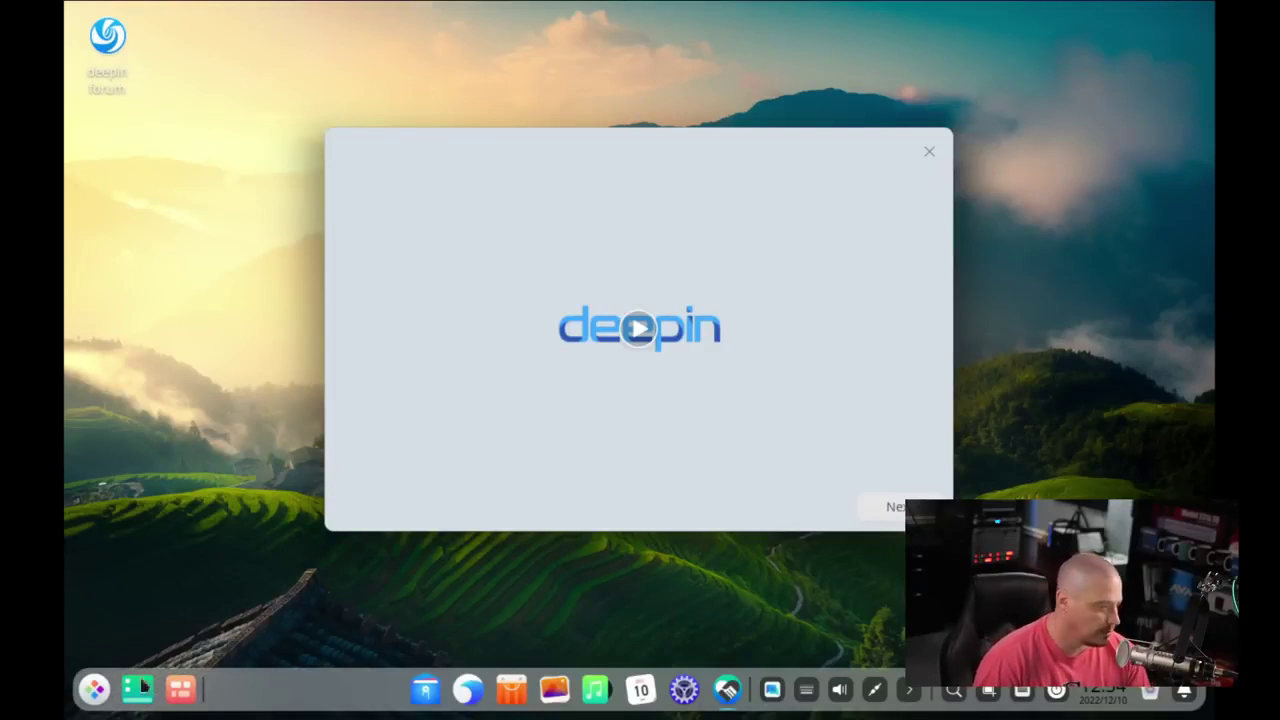
- Search the launcher for display, resol, monito, system and settings, then close it
key("super")
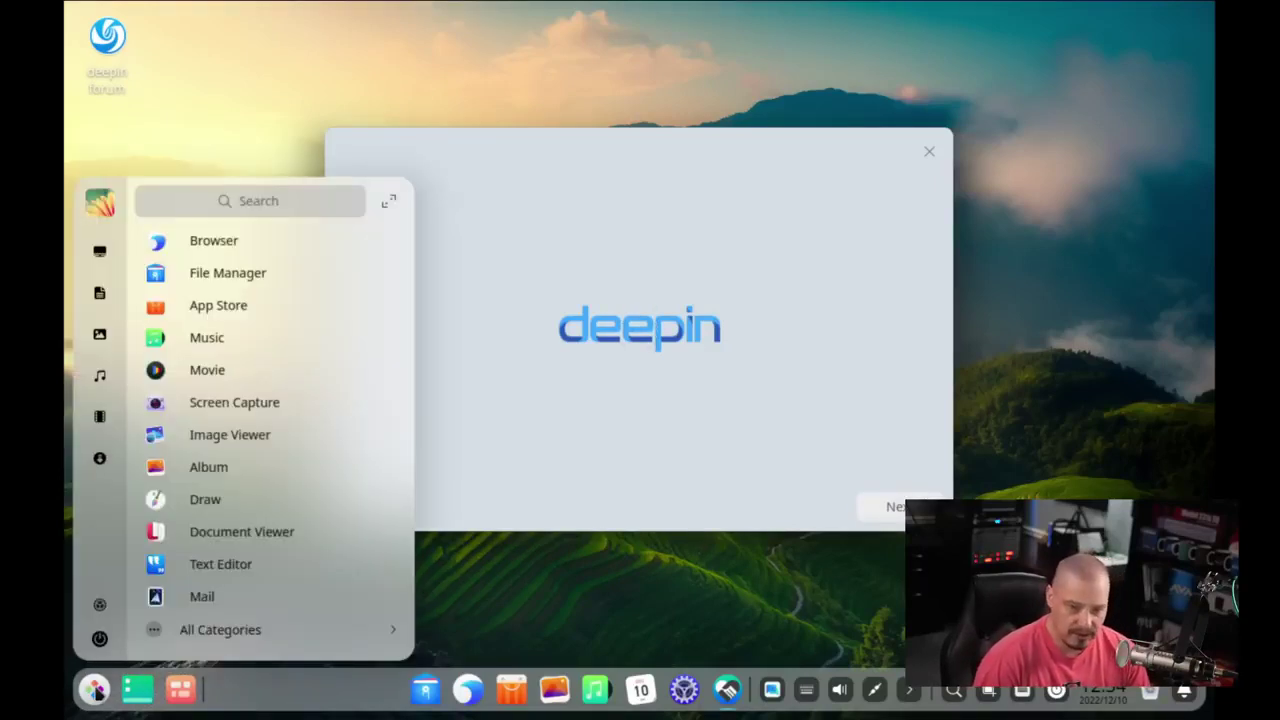
left_click(240, 203)
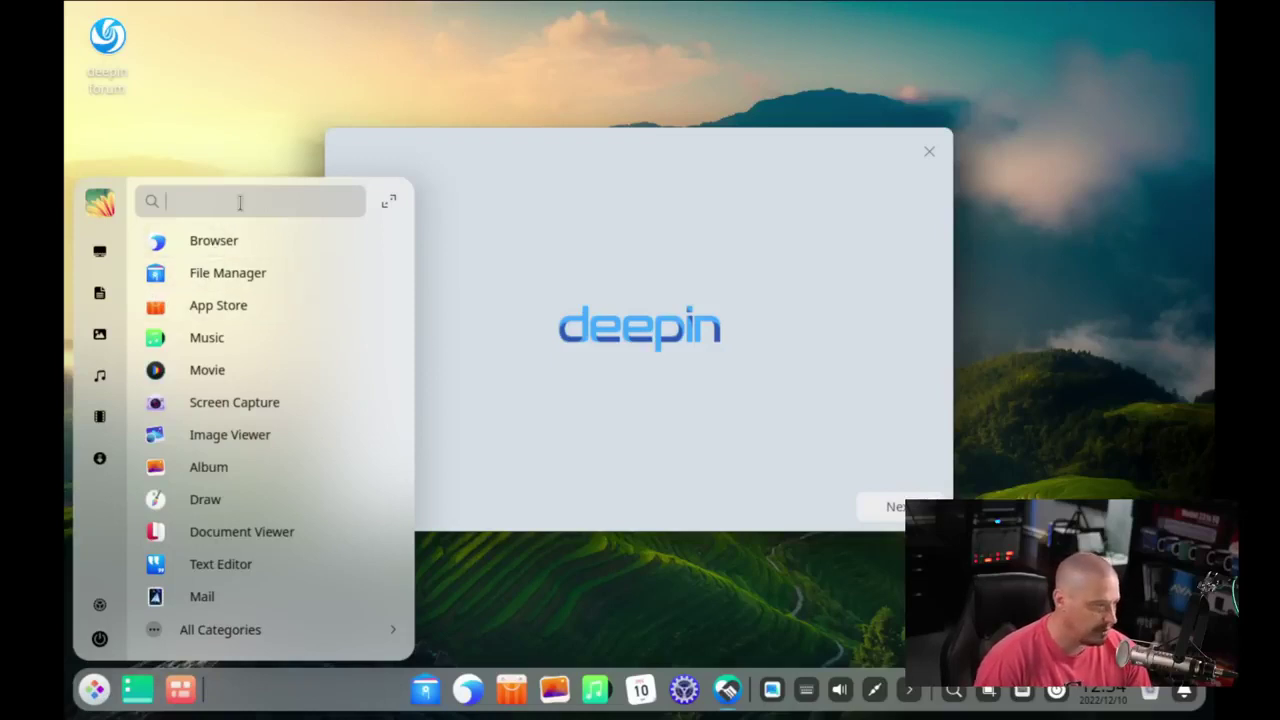
type("display")
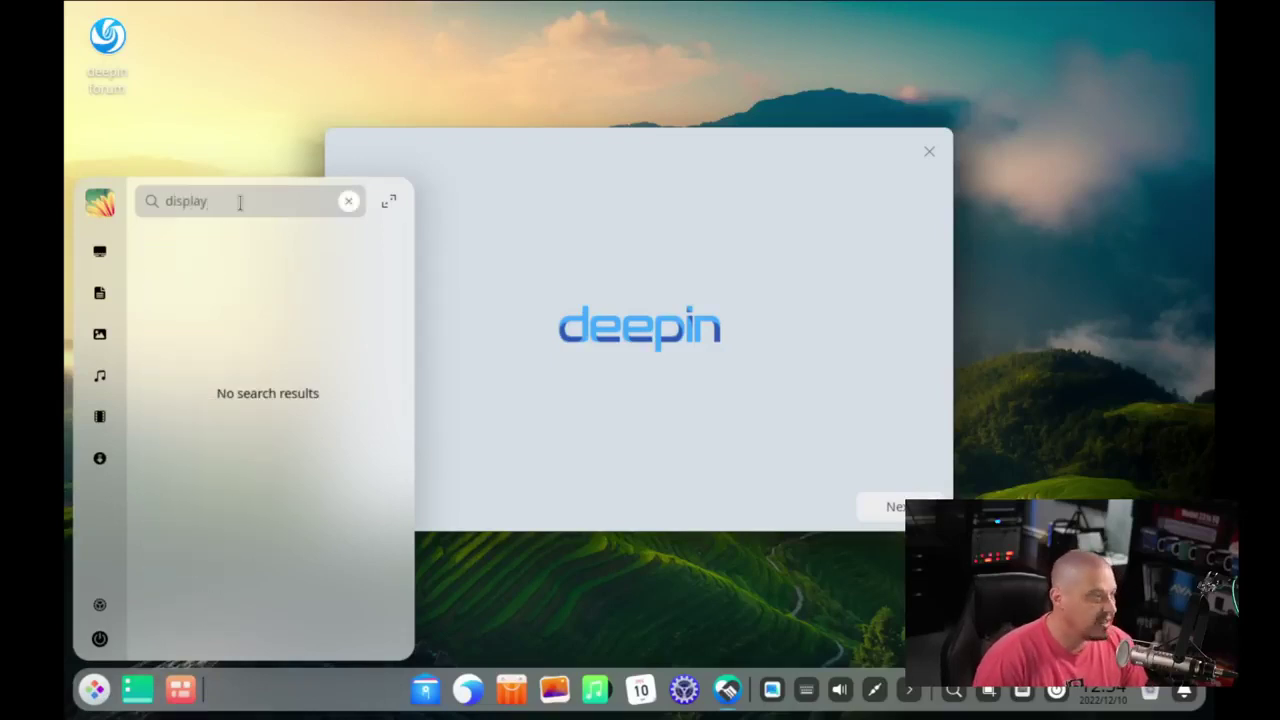
key("BackSpace")
key("BackSpace")
key("BackSpace")
key("BackSpace")
key("BackSpace")
key("BackSpace")
key("BackSpace")
type("resol")
key("BackSpace")
key("BackSpace")
key("BackSpace")
key("BackSpace")
key("BackSpace")
type("monito")
key("BackSpace")
key("BackSpace")
key("BackSpace")
key("BackSpace")
key("BackSpace")
key("BackSpace")
type("system")
key("BackSpace")
key("BackSpace")
key("BackSpace")
key("BackSpace")
key("BackSpace")
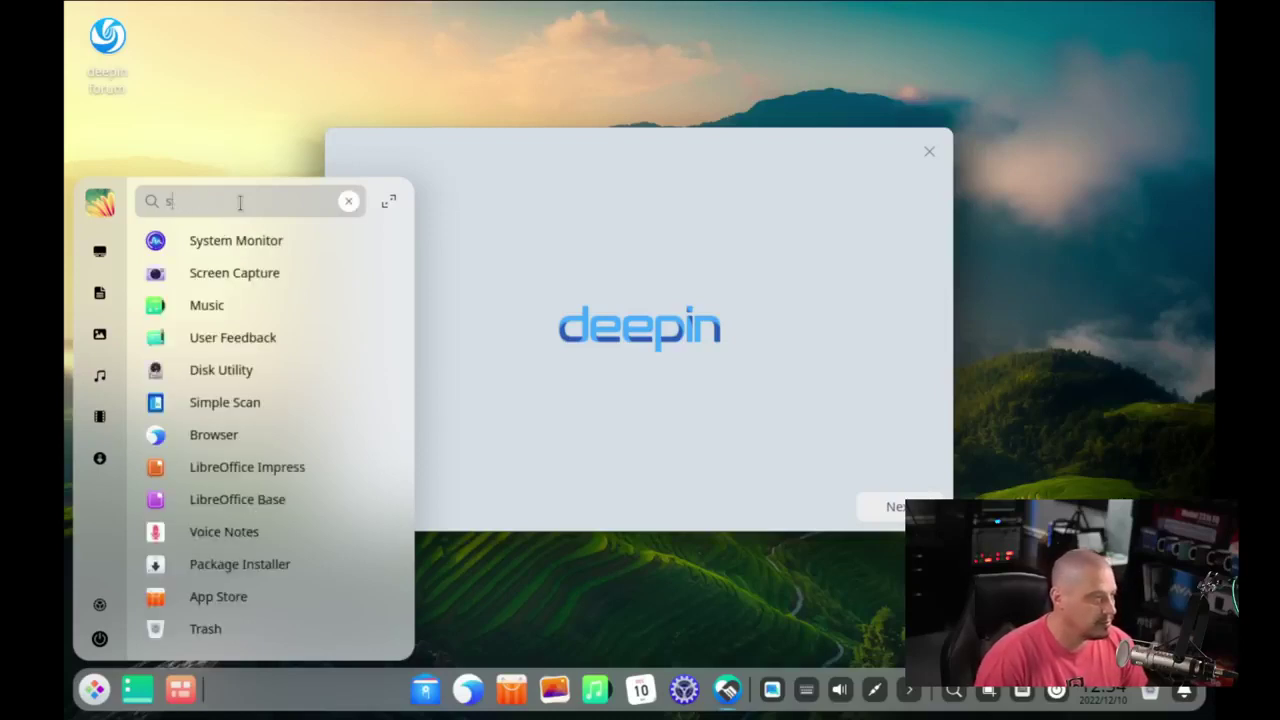
type("ettings")
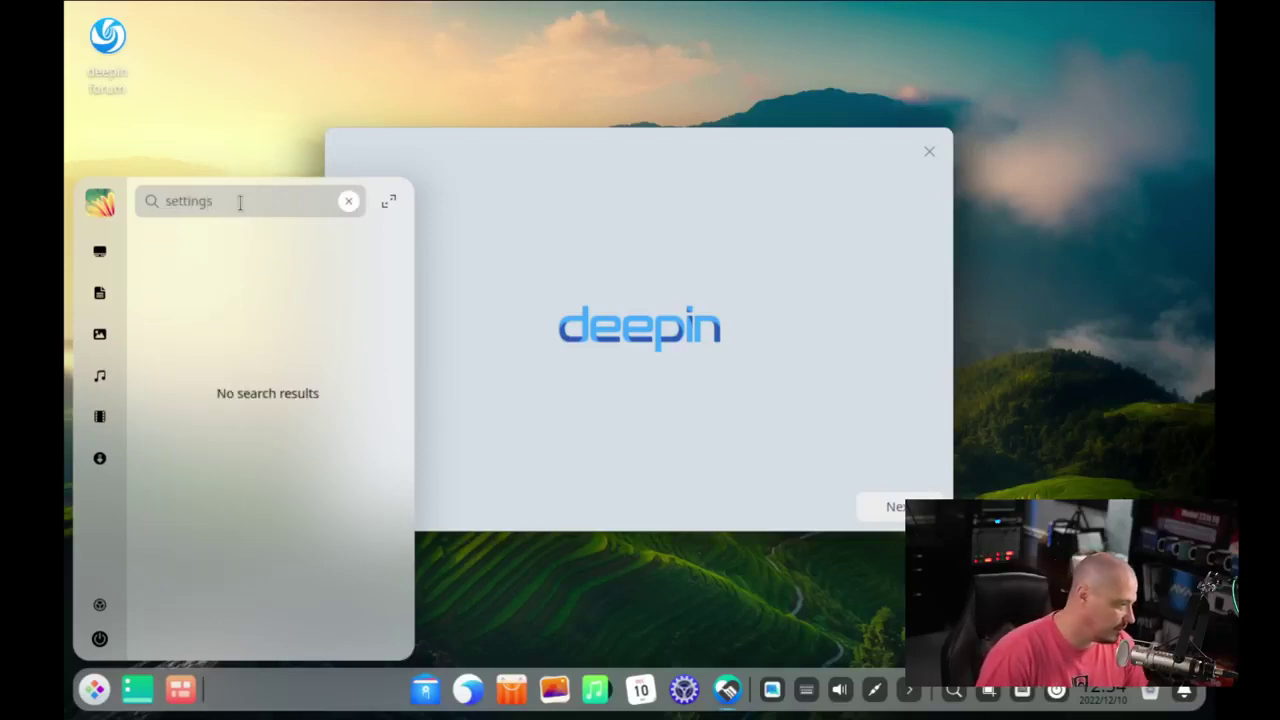
key("Escape")
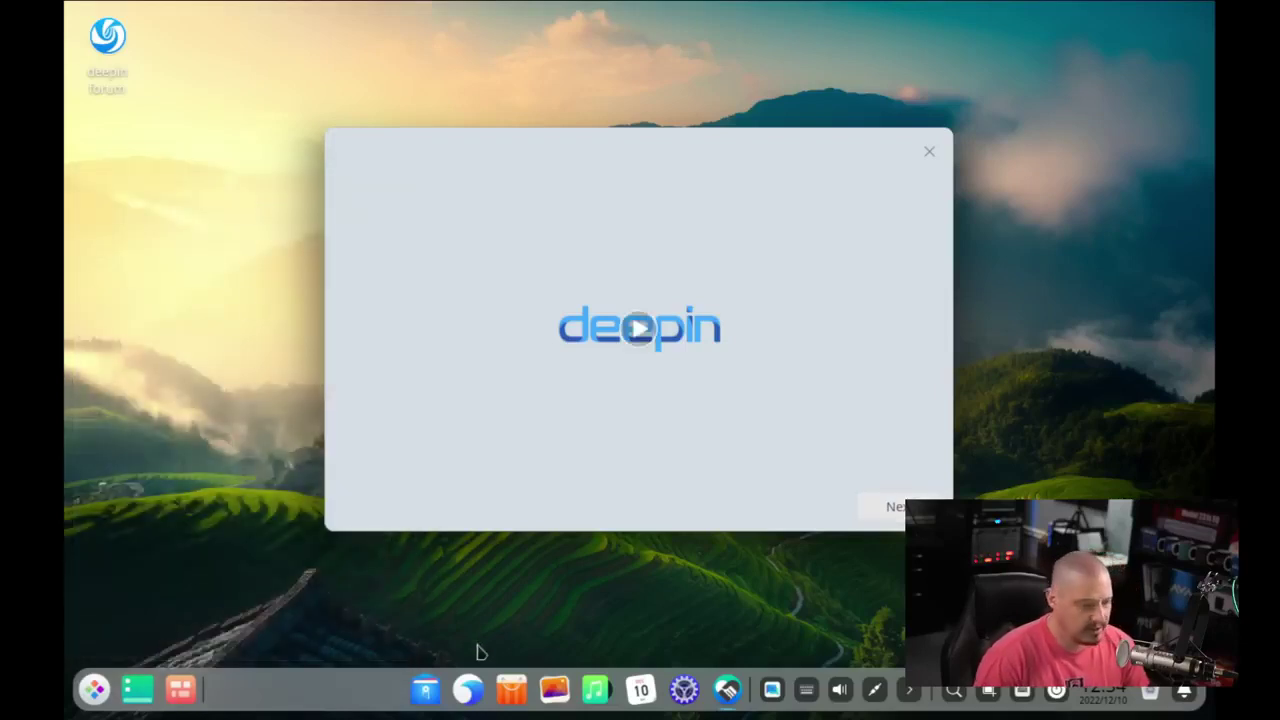
- Set the display resolution to 1920×1080 in Control Center and save it
left_click(685, 690)
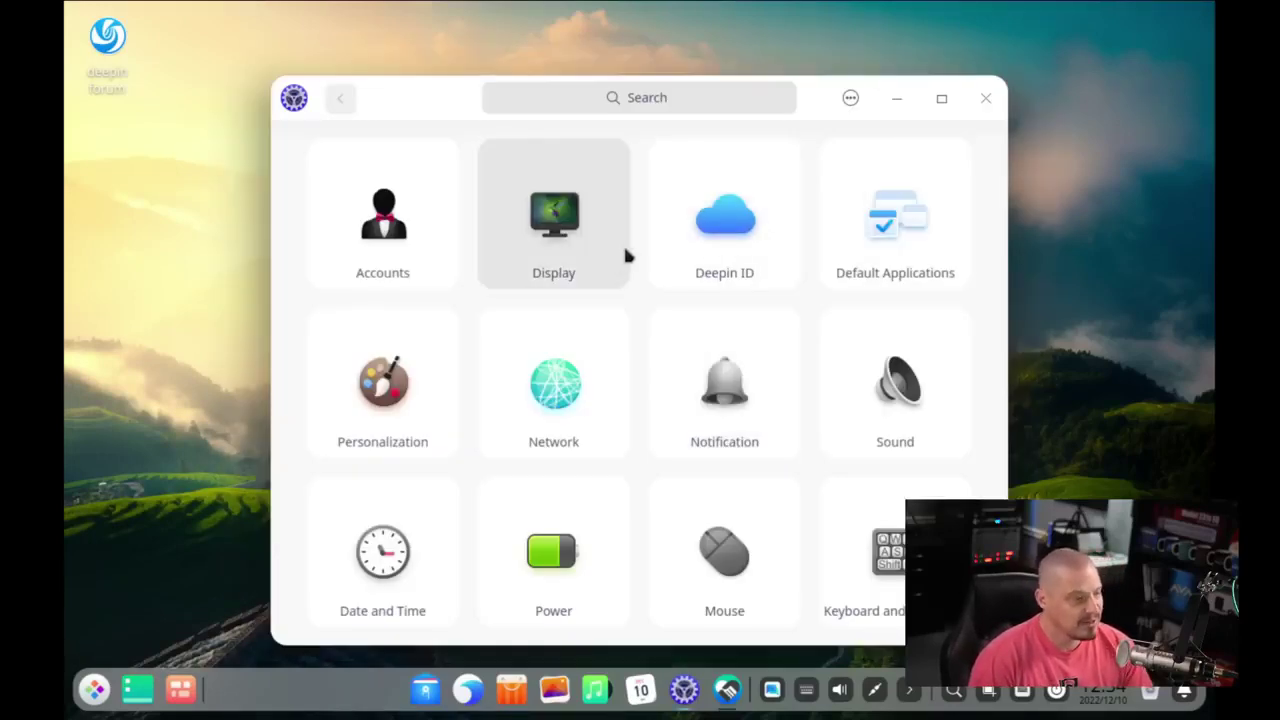
left_click(578, 208)
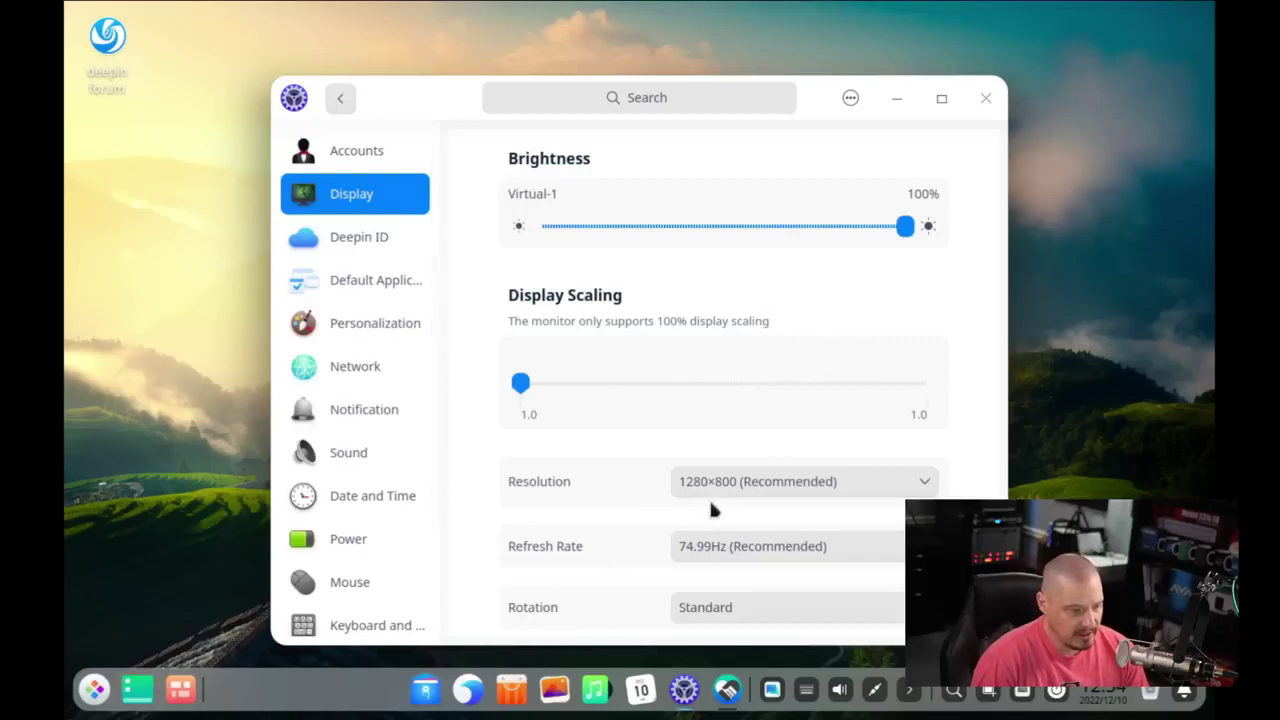
left_click(760, 486)
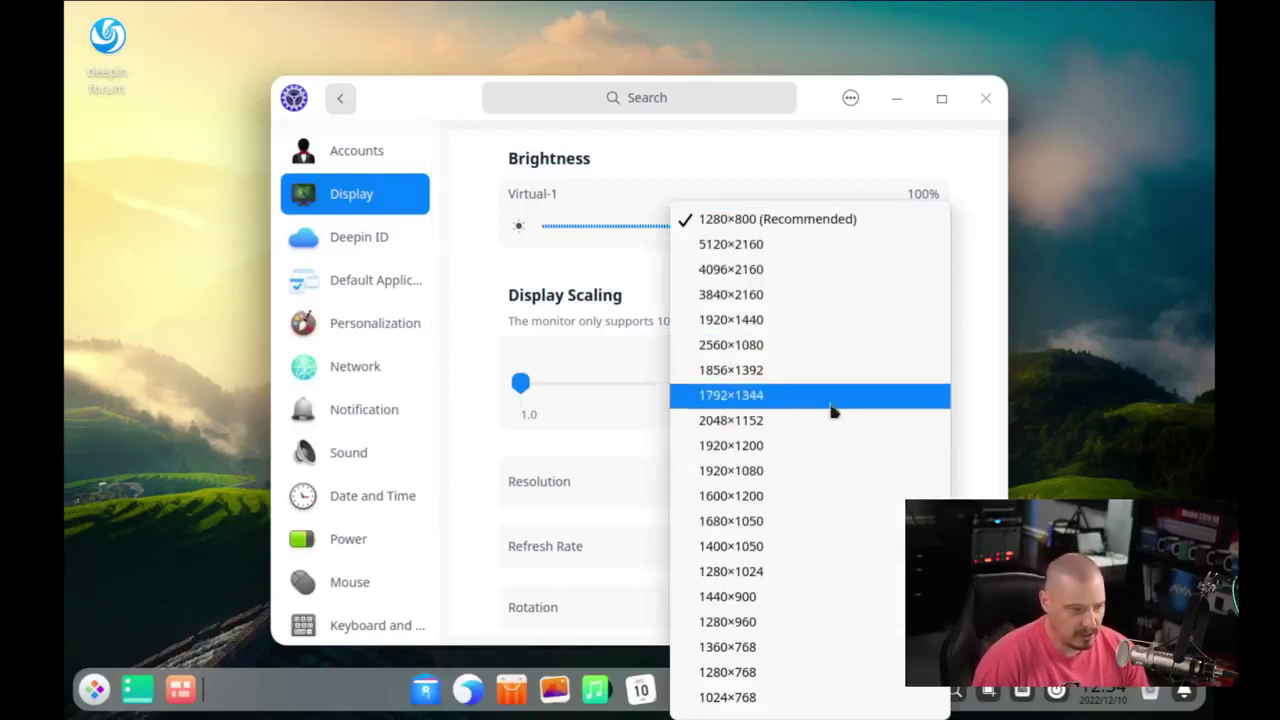
left_click(776, 471)
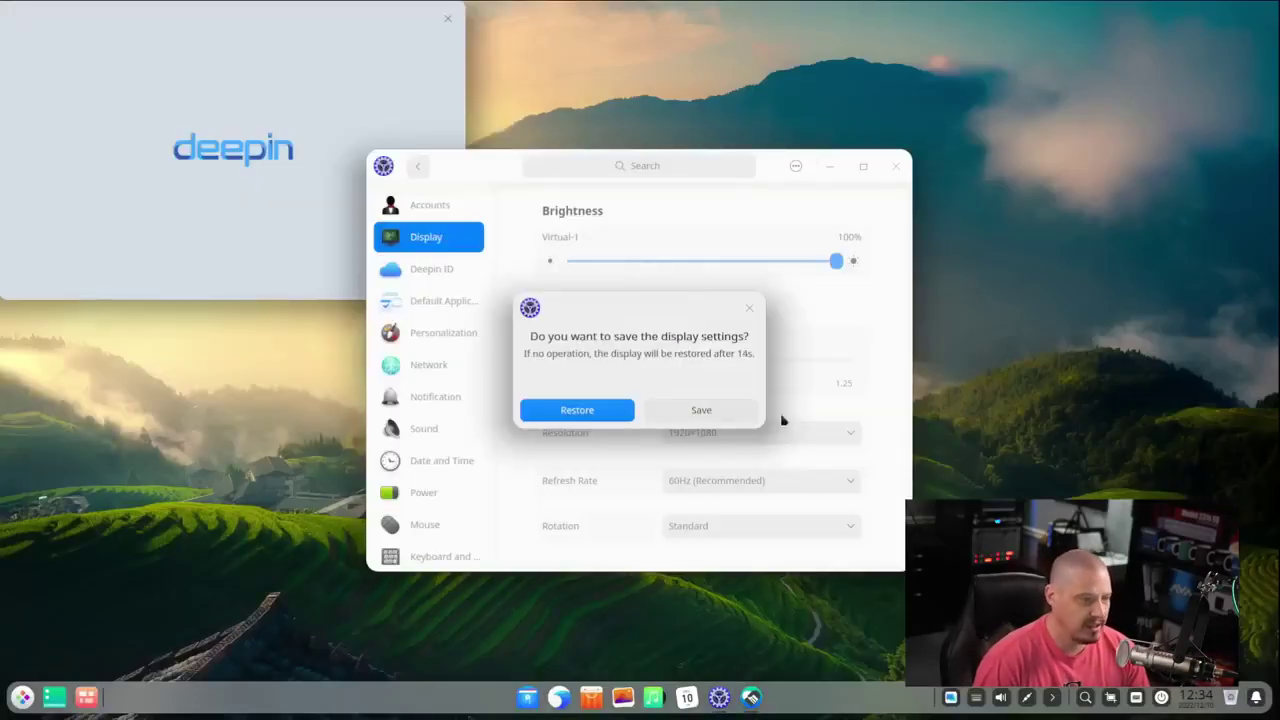
left_click(717, 412)
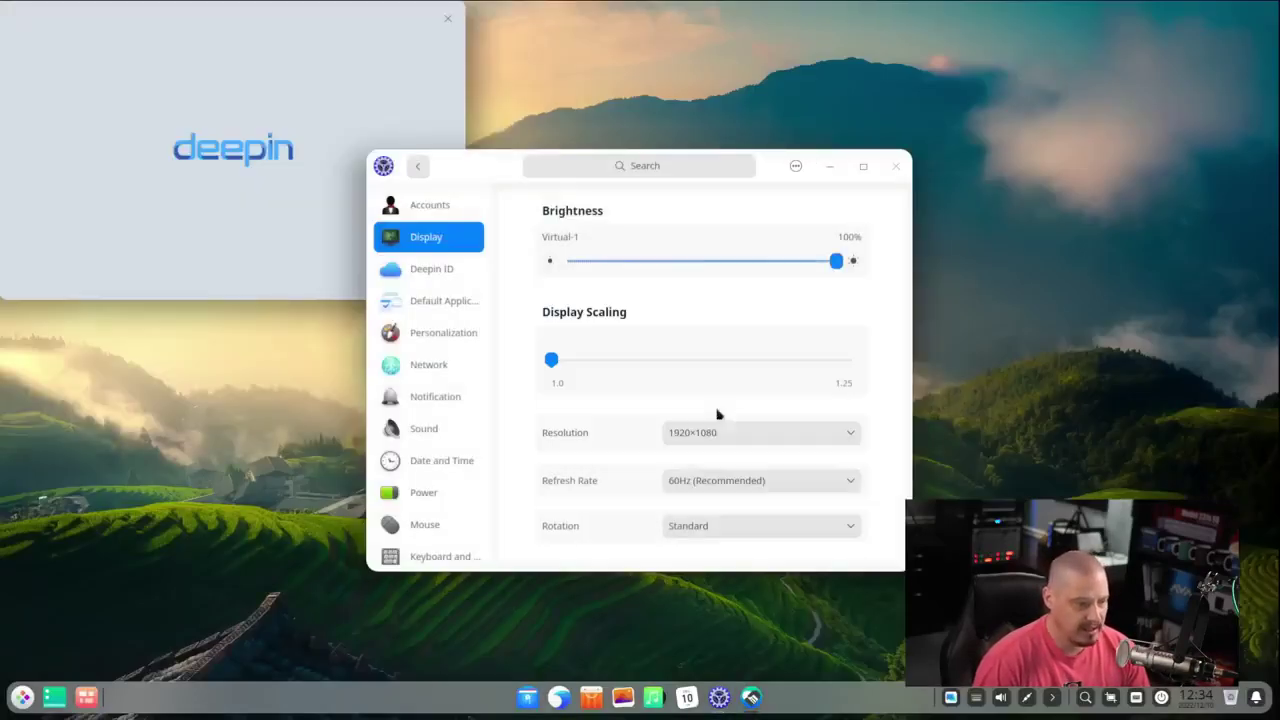
- Close Control Center, centre the welcome window, and open the launcher
left_click(897, 170)
left_click_drag(152, 19, 546, 197)
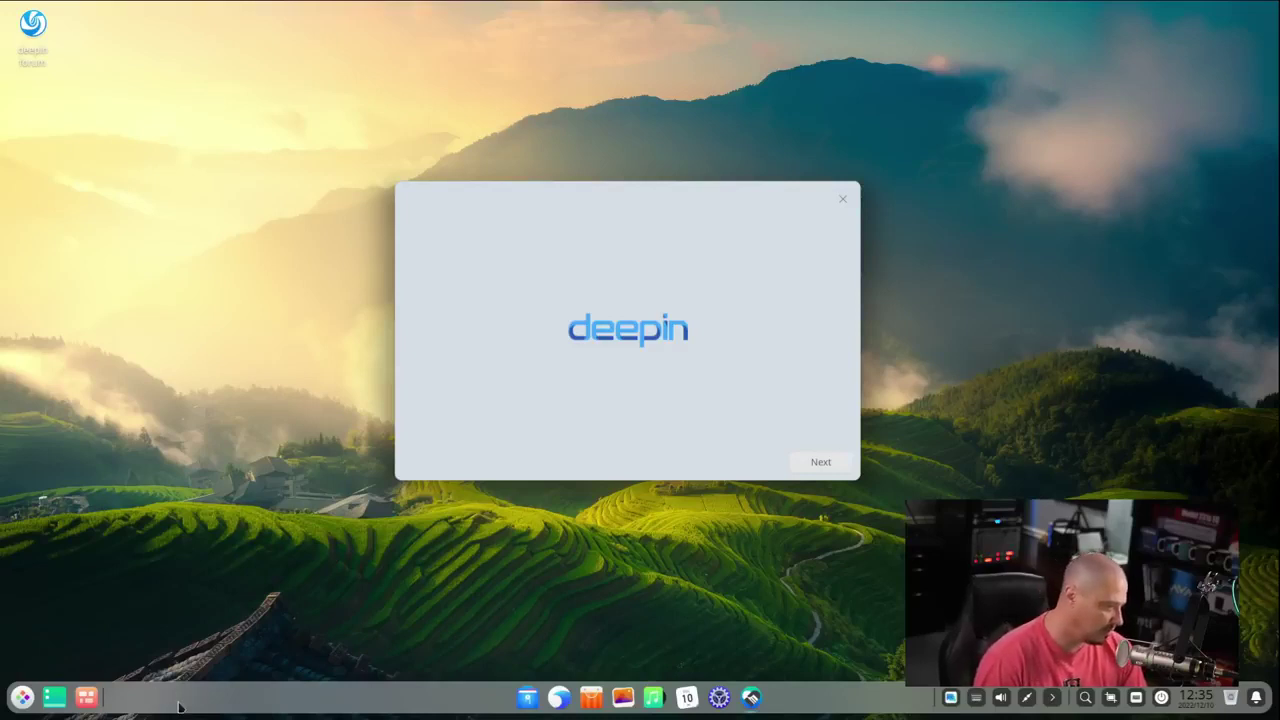
left_click(20, 700)
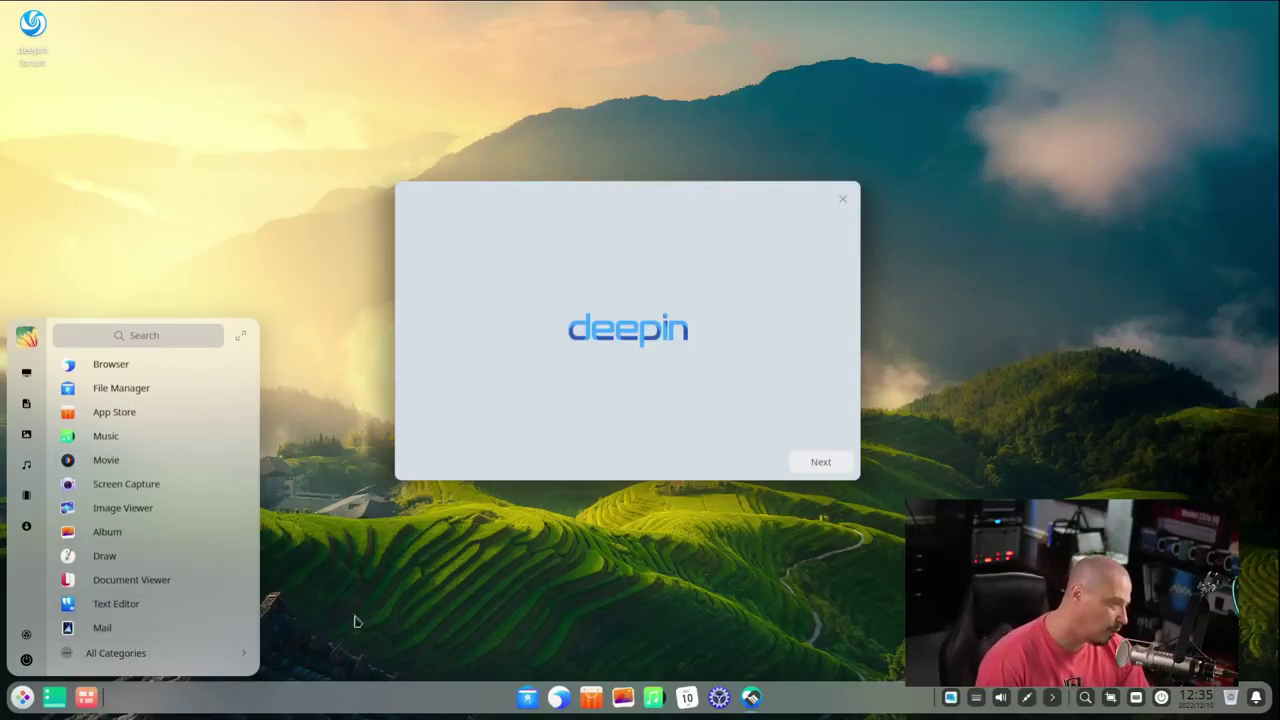
- Click the empty desktop to close the launcher, revealing the centred welcome window
left_click(405, 619)
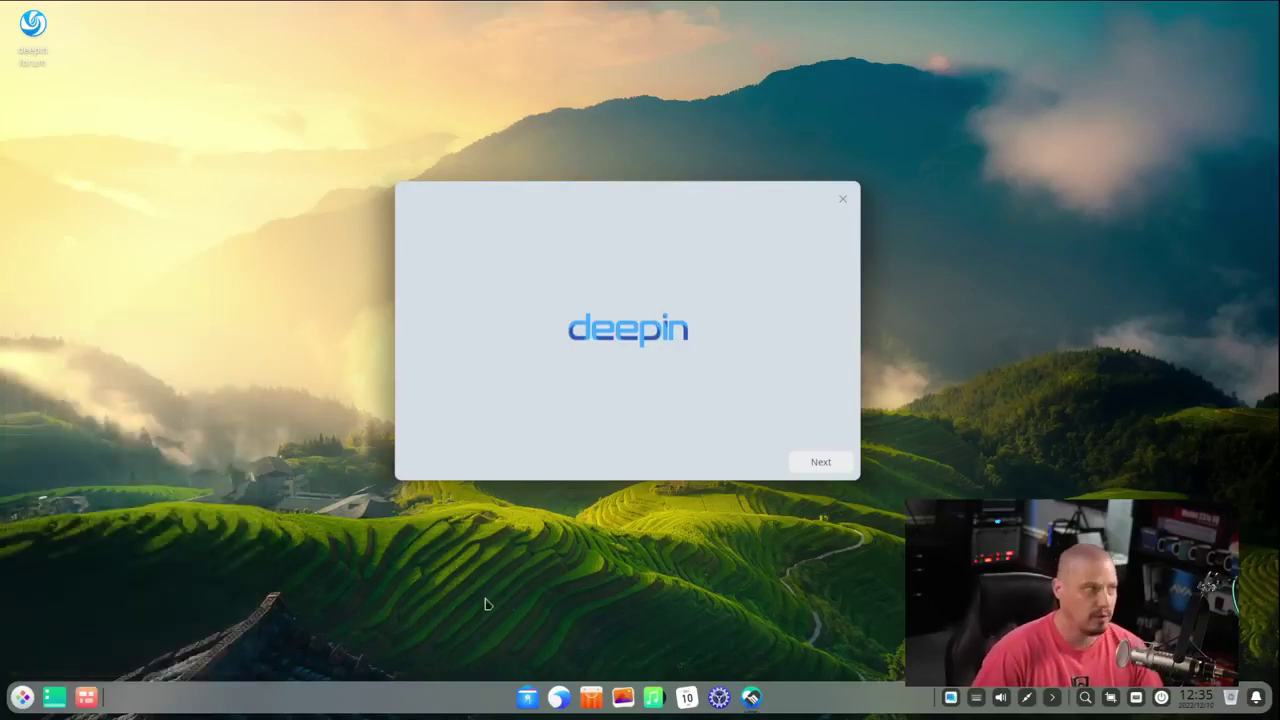
- Choose Efficient Mode as the desktop mode and continue to the running mode page
left_click(821, 462)
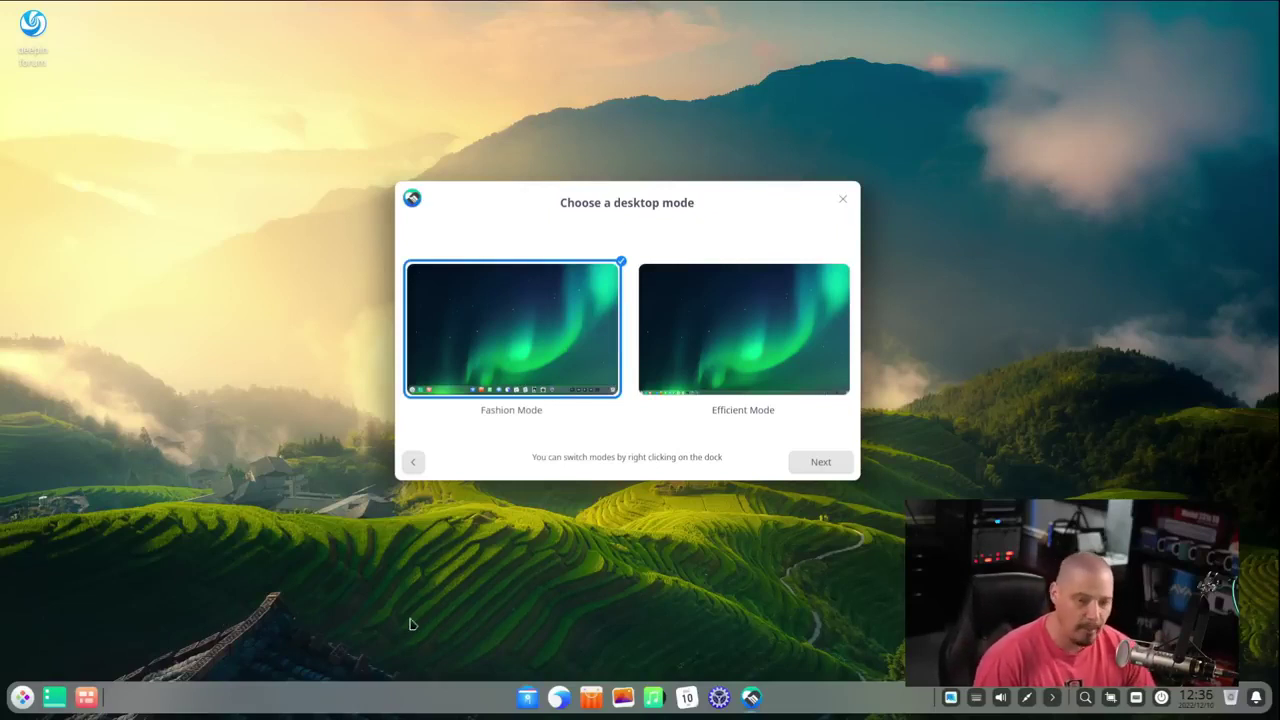
left_click(730, 324)
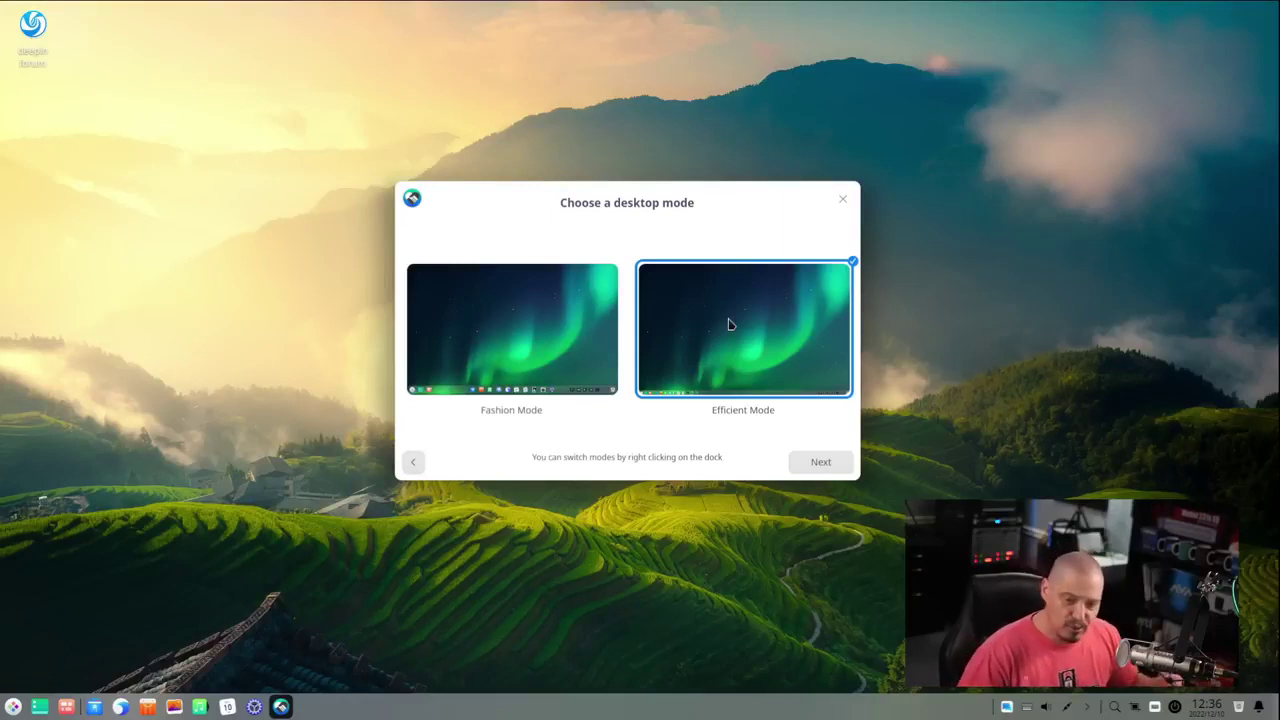
left_click(830, 470)
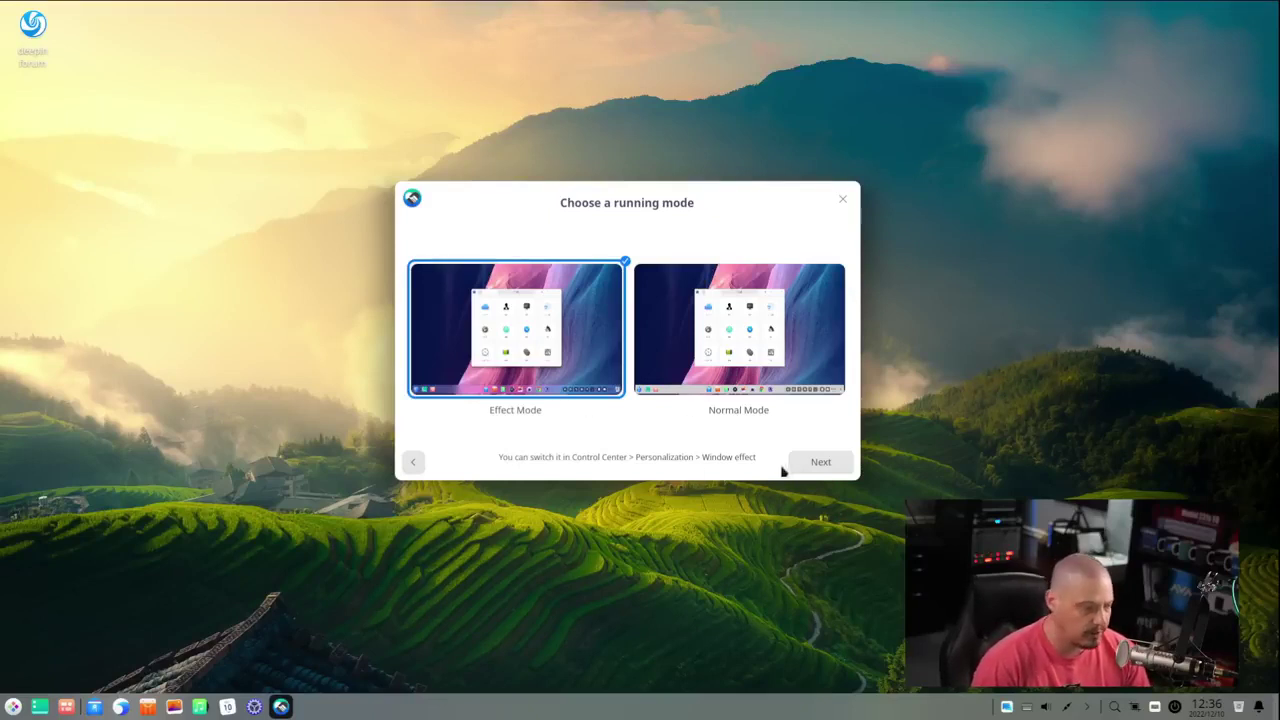
- Keep Effect Mode and the bloom icon theme, then finish the welcome wizard
left_click(812, 462)
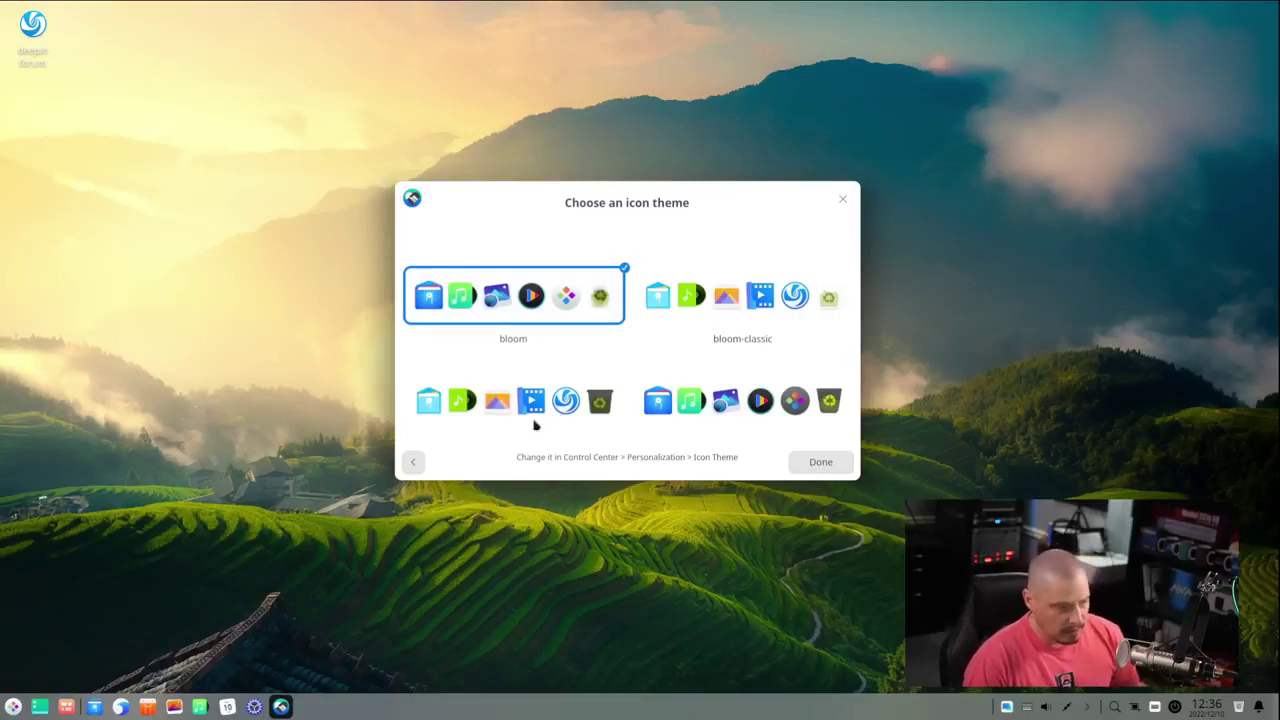
left_click(819, 470)
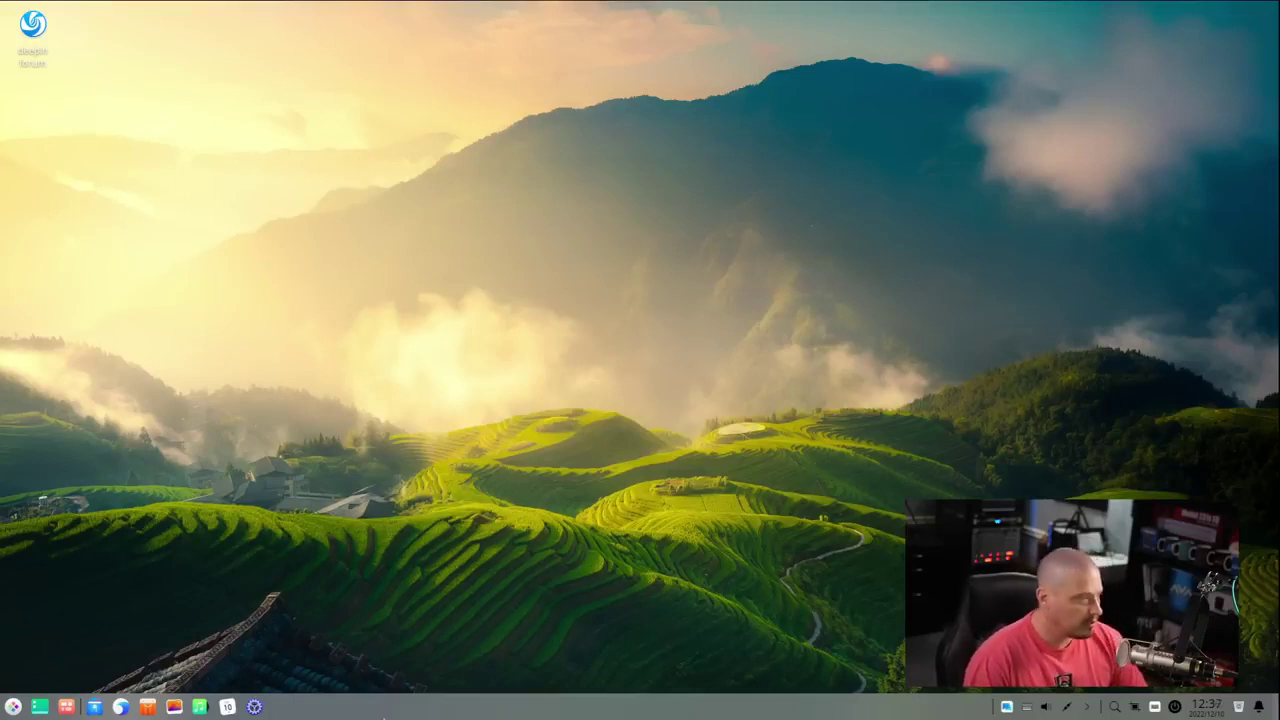
- Search the launcher for 'deepin home', launch Deepin Home and nudge its window upward
left_click(13, 707)
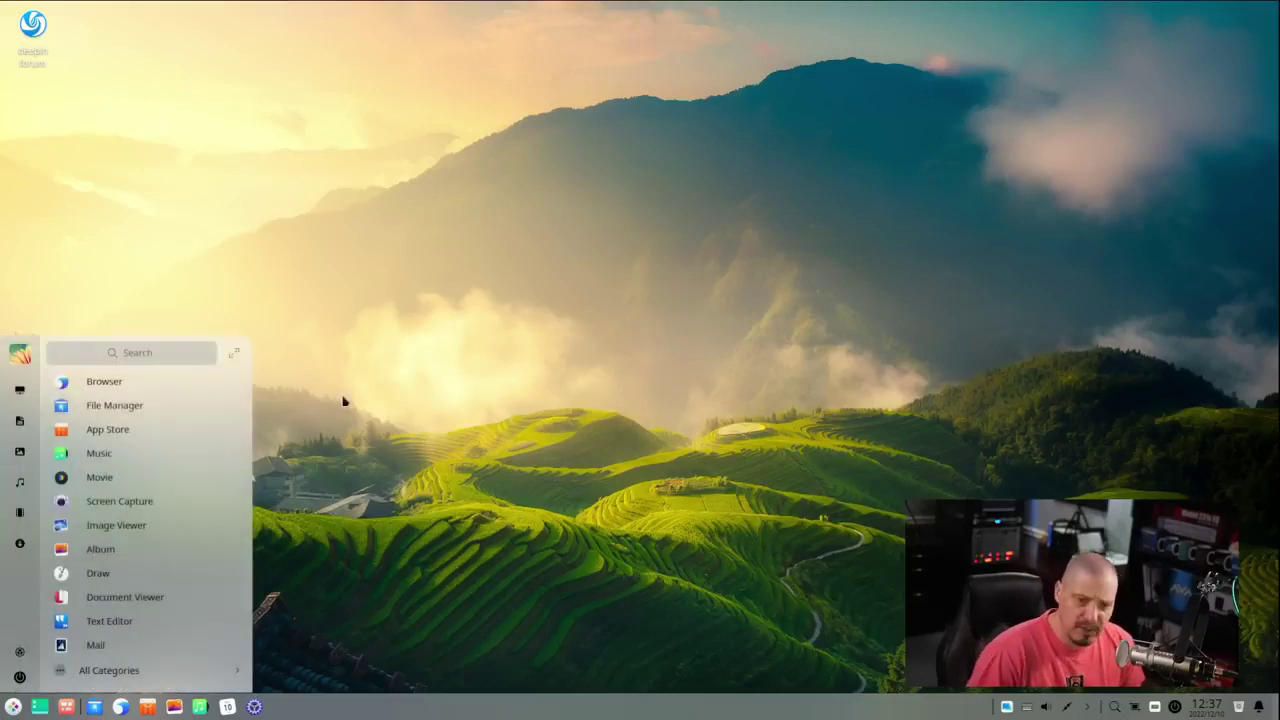
type("deepin hon")
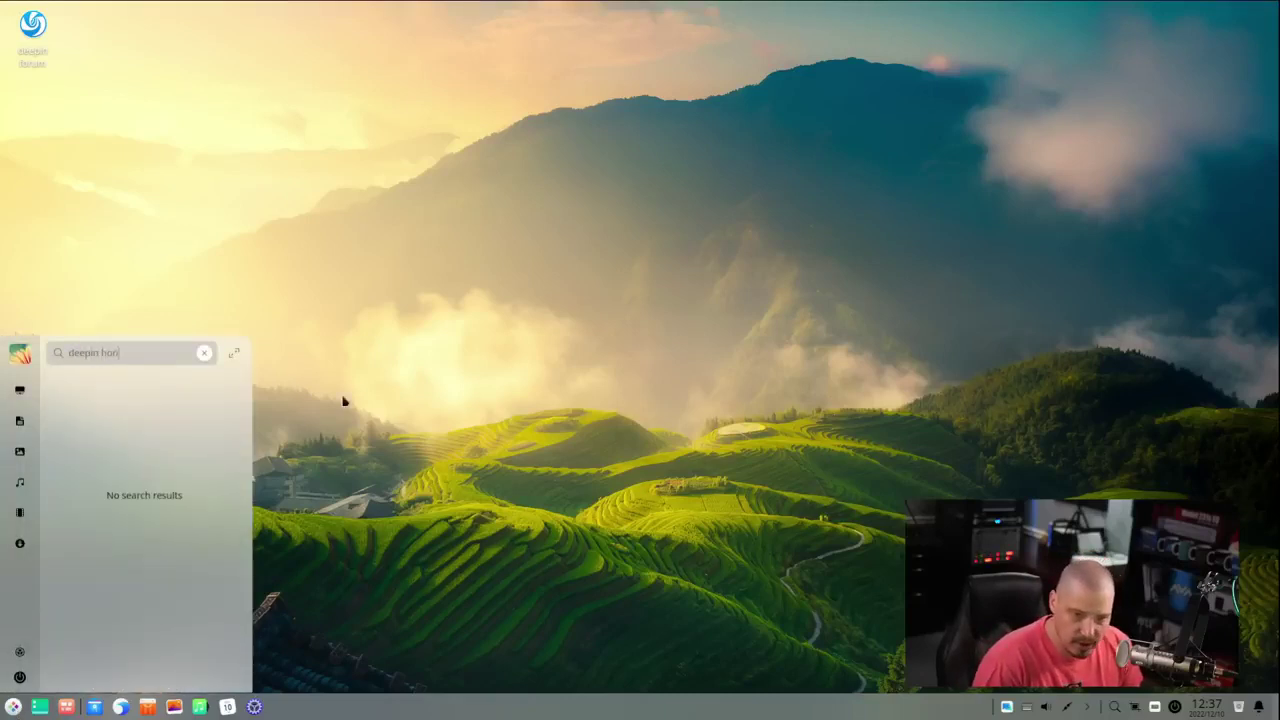
key("BackSpace")
type("me")
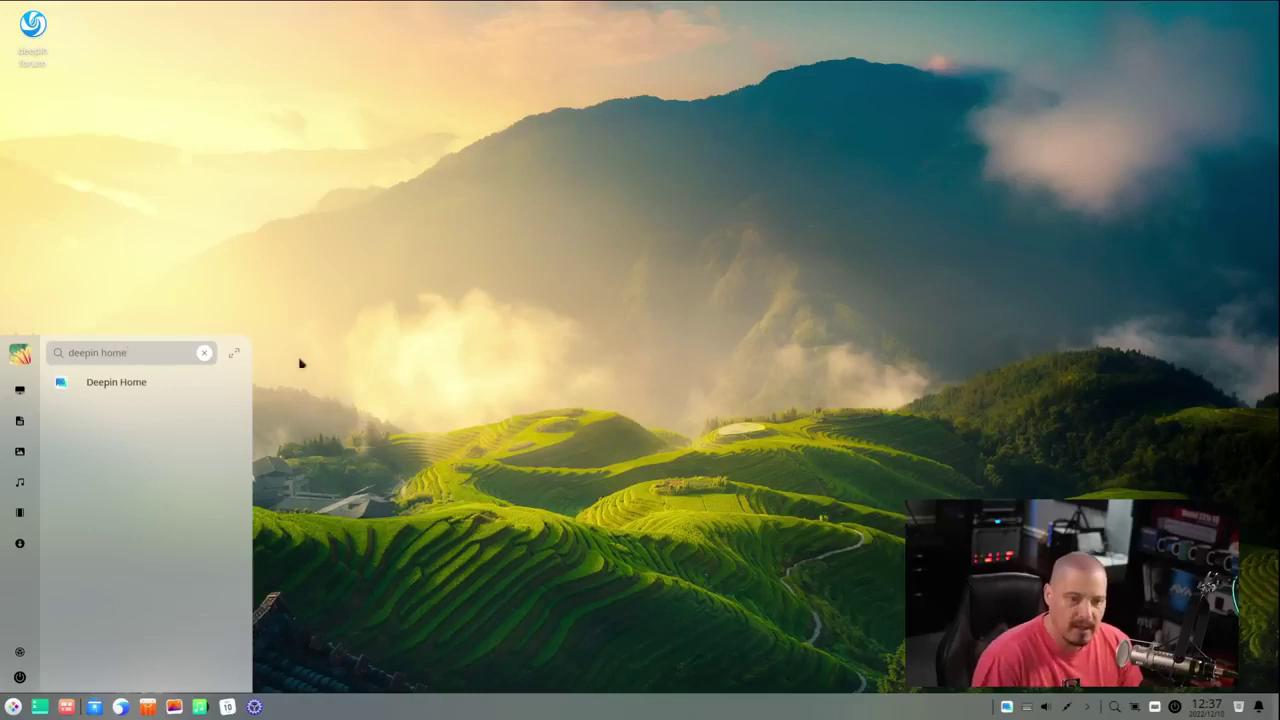
left_click(92, 383)
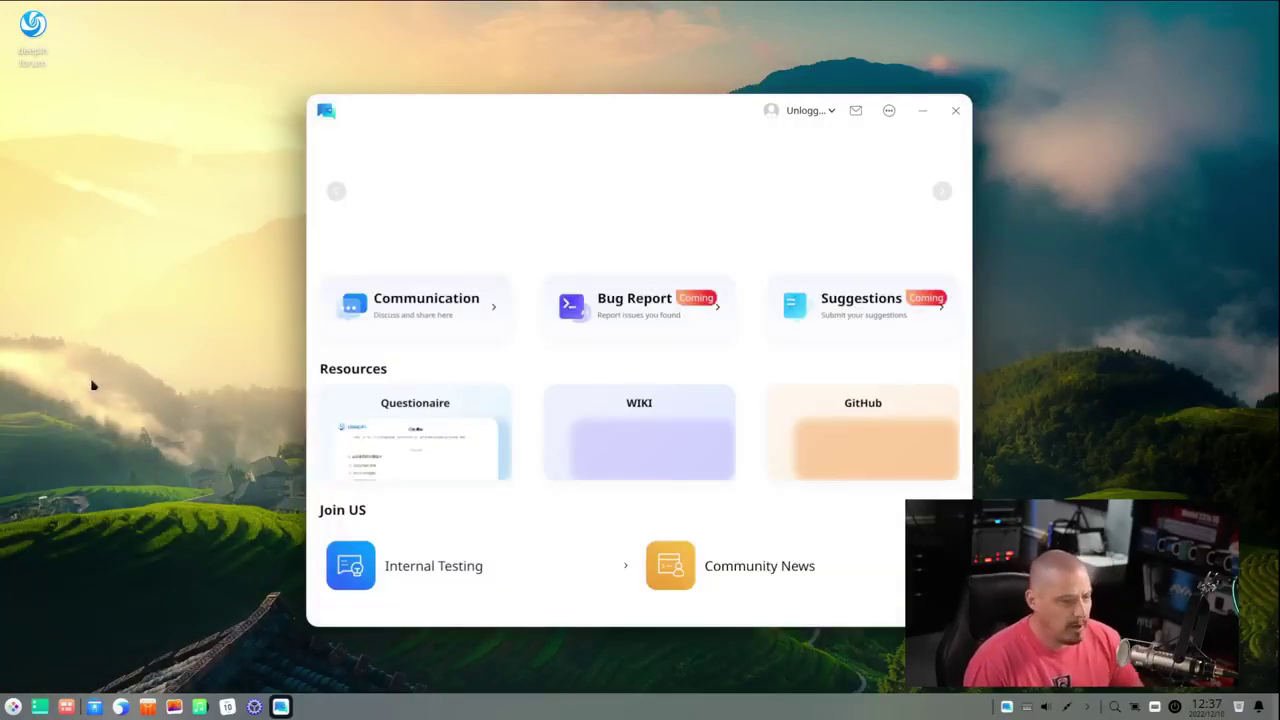
left_click_drag(609, 114, 618, 80)
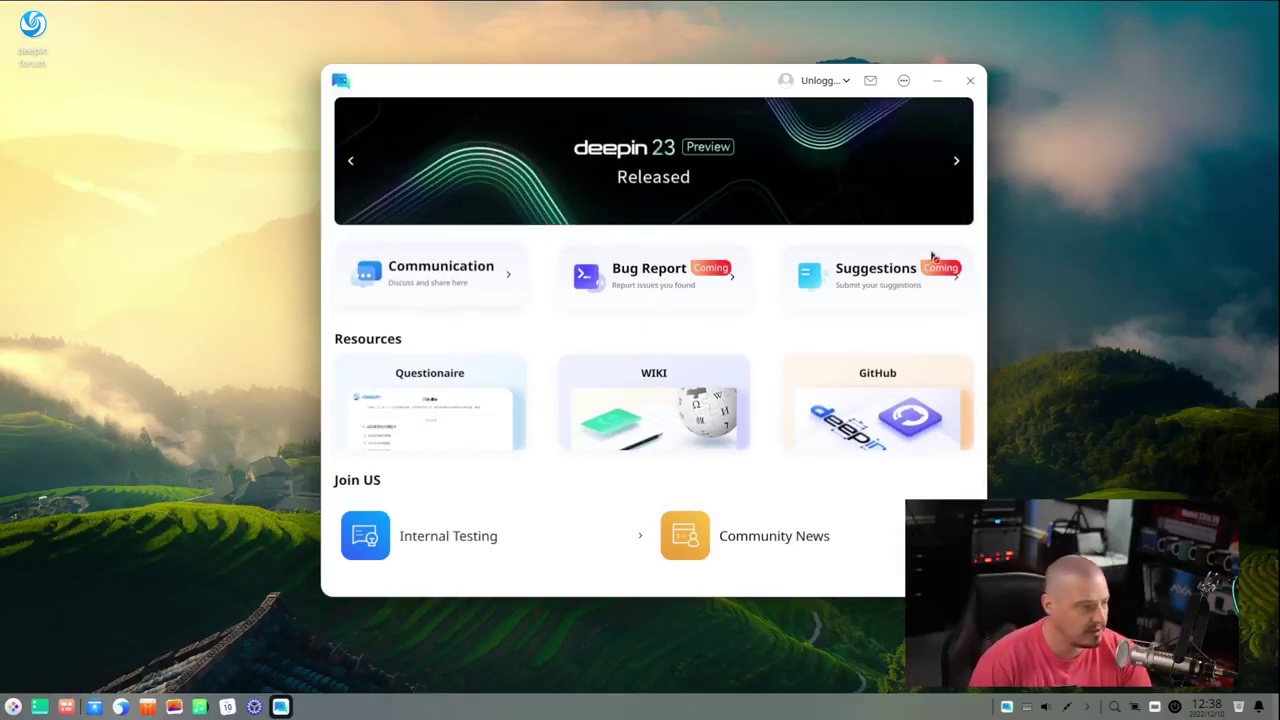
left_click(430, 287)
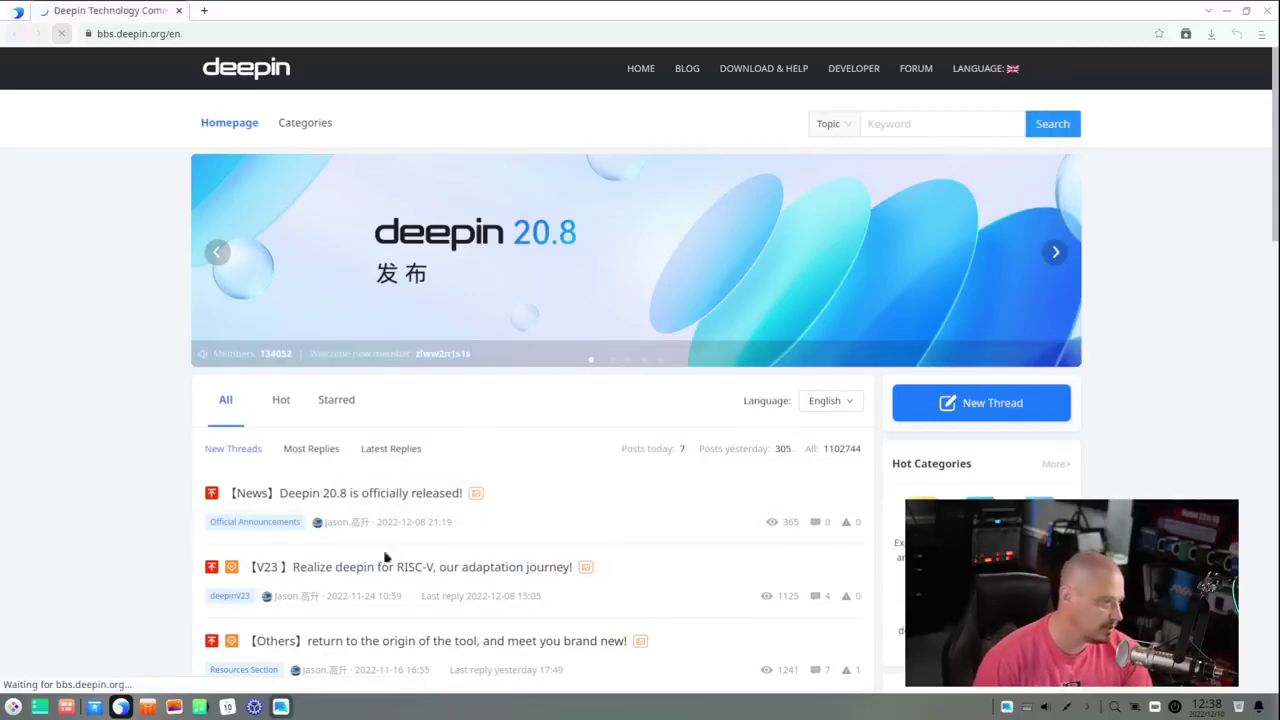
scroll(597, 526, "down", 3)
scroll(597, 523, "down", 2)
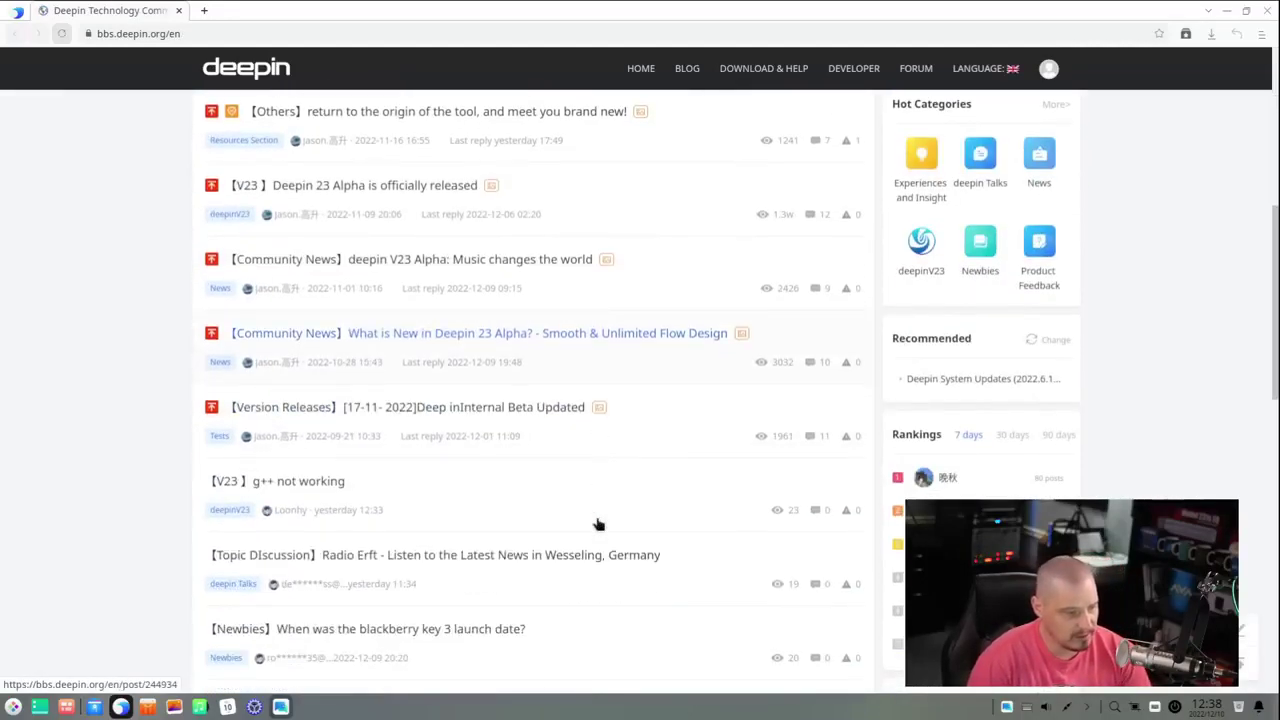
scroll(597, 523, "up", 5)
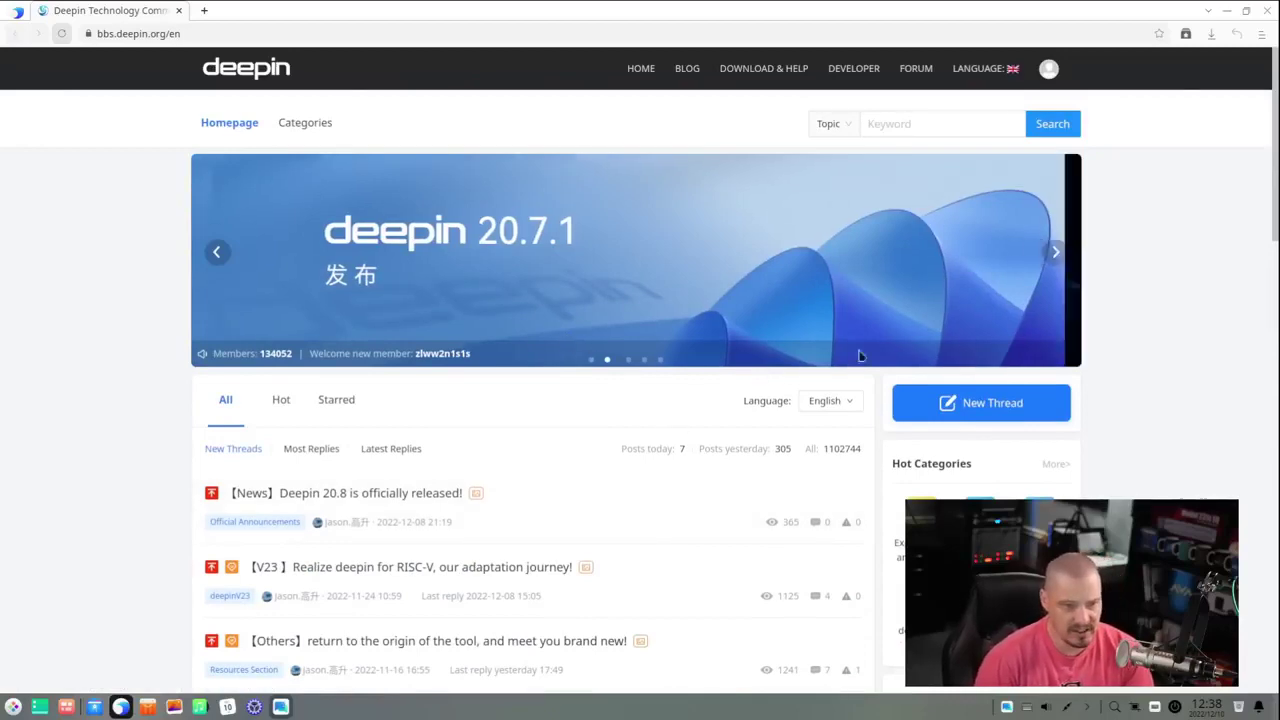
left_click(1267, 12)
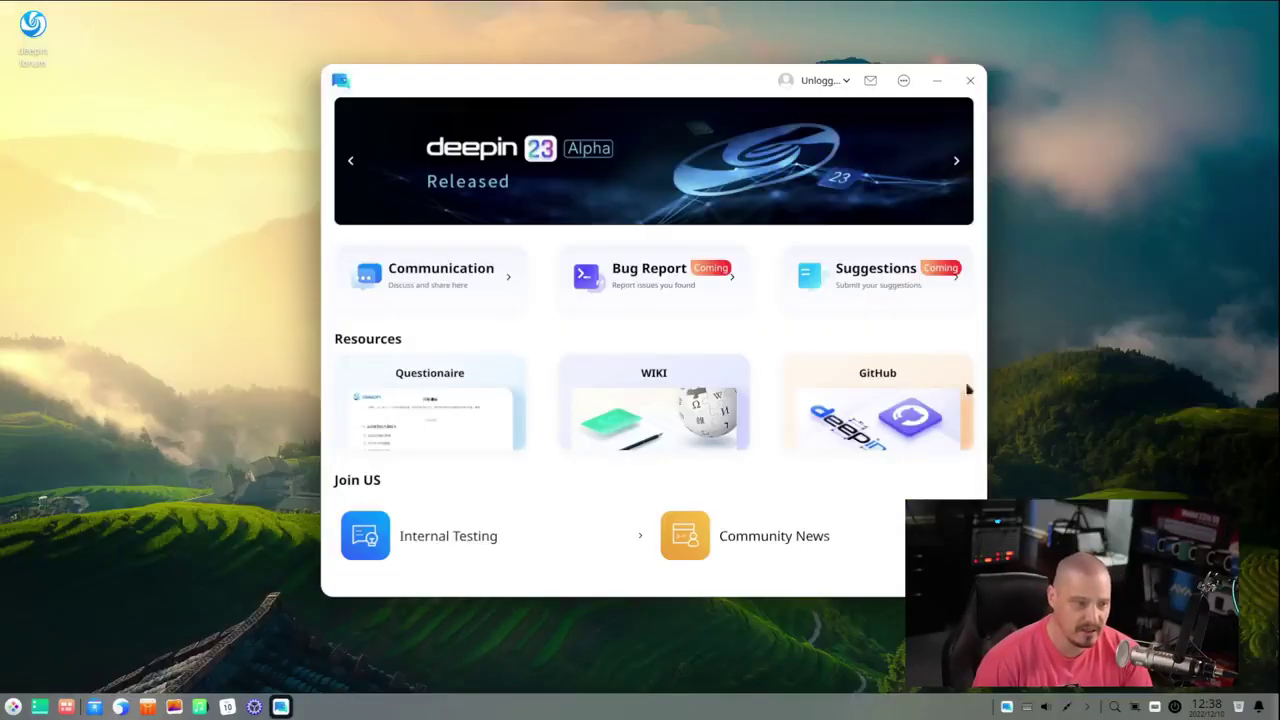
- Close Deepin Home, open the App Store and browse its Hot Apps page
left_click(970, 81)
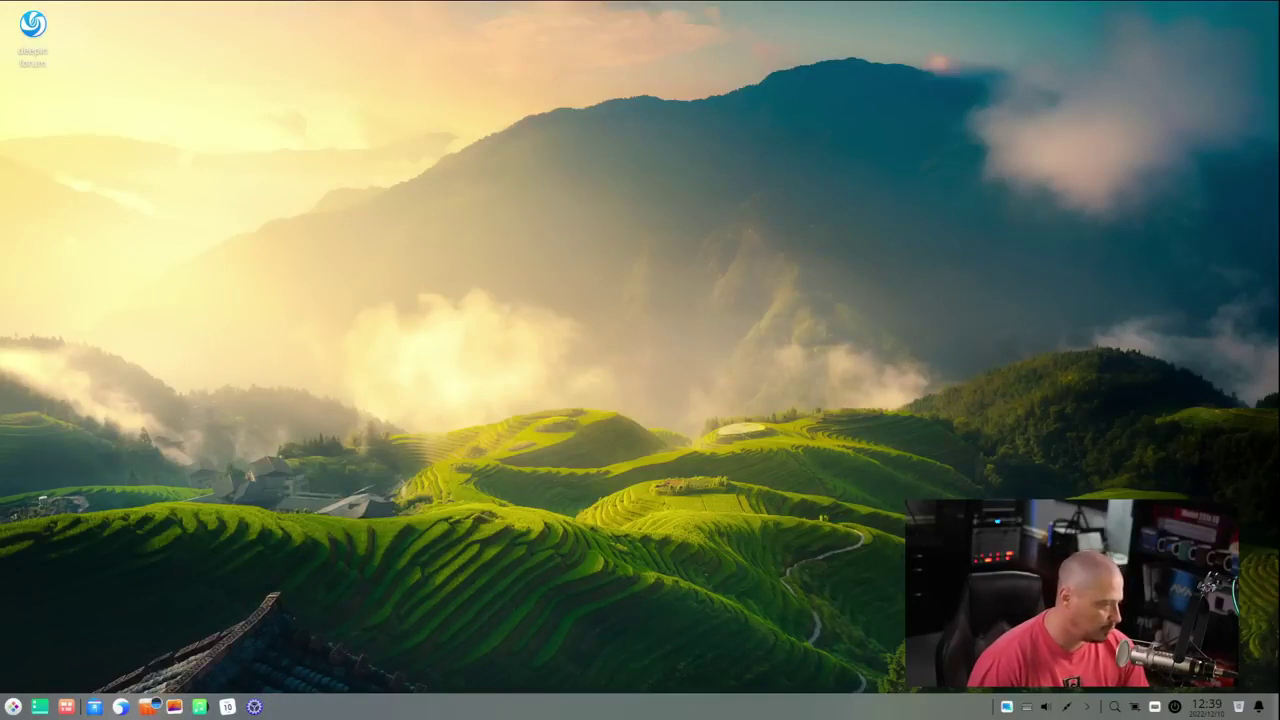
left_click(148, 706)
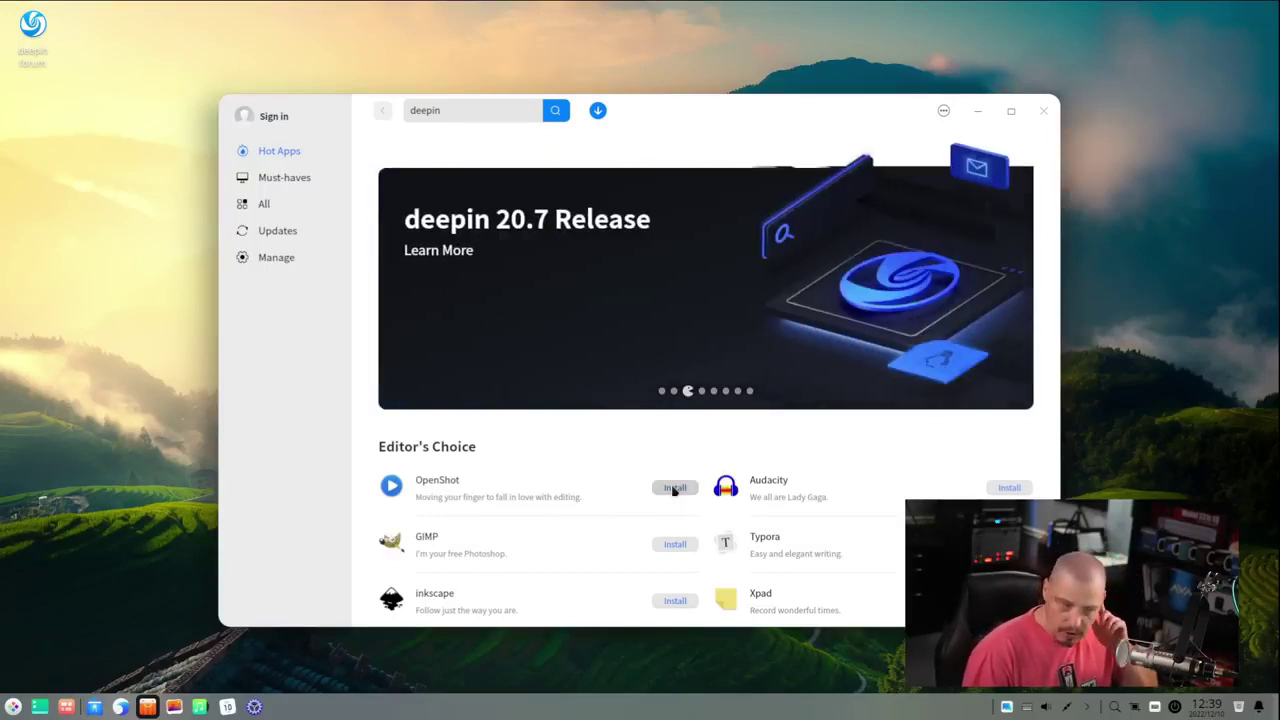
scroll(570, 305, "down", 3)
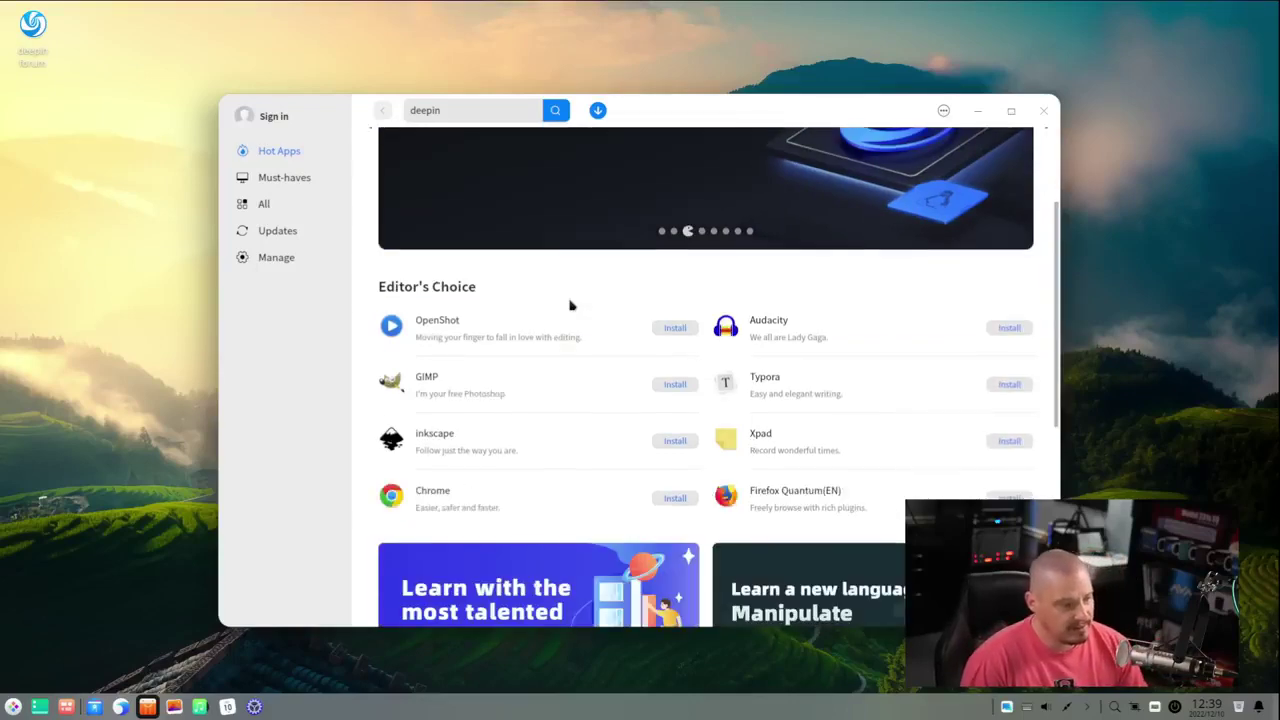
scroll(570, 305, "down", 6)
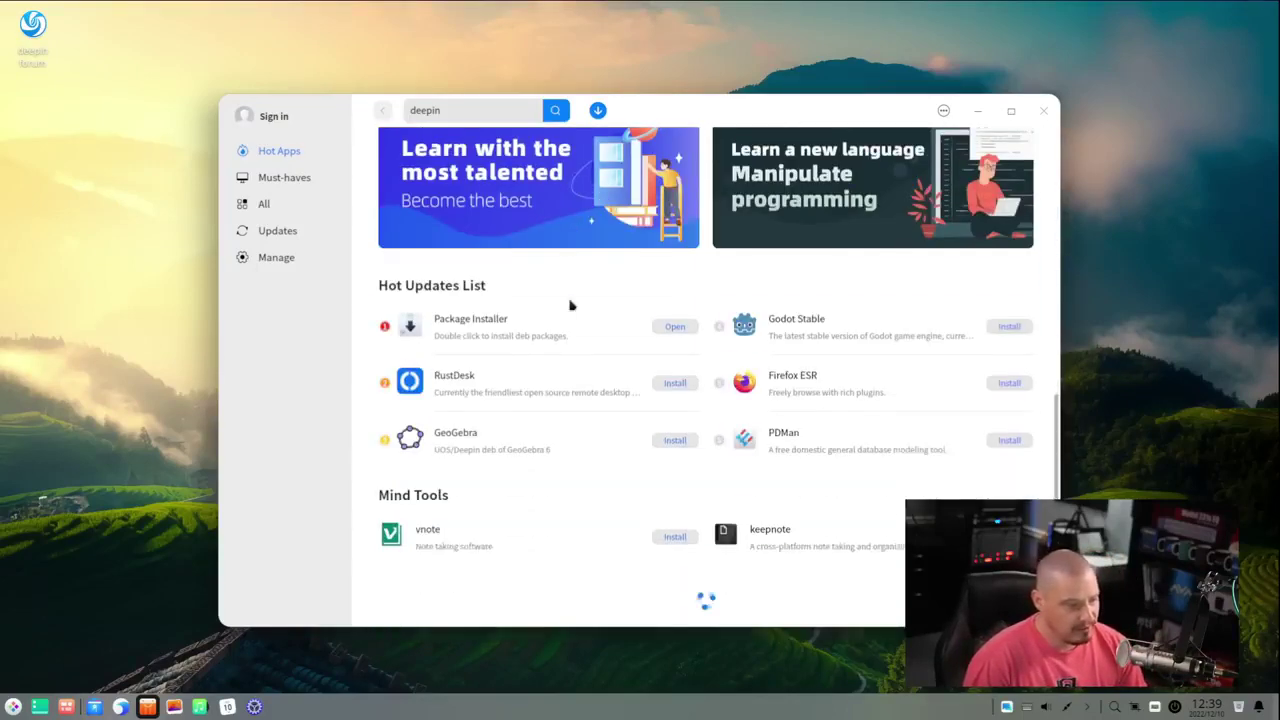
scroll(570, 305, "up", 9)
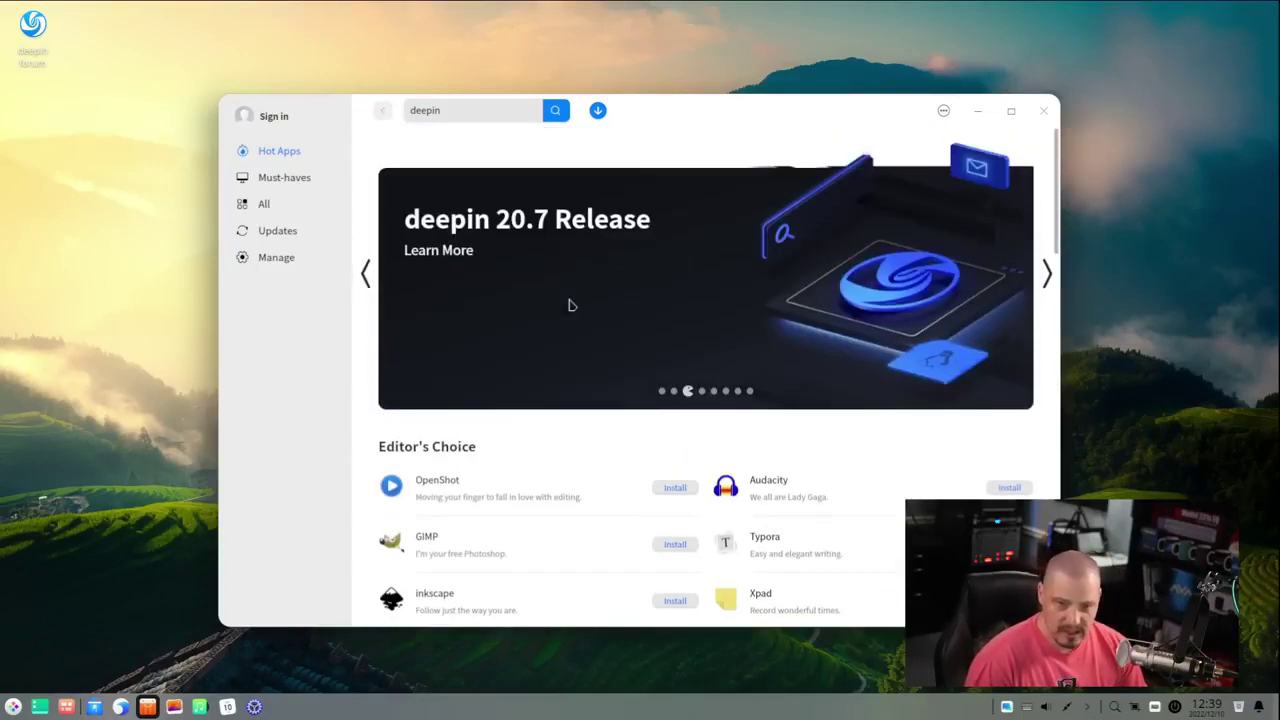
- Search the App Store for htop and install Htop from the results
left_click(465, 111)
type("htop")
key("Return")
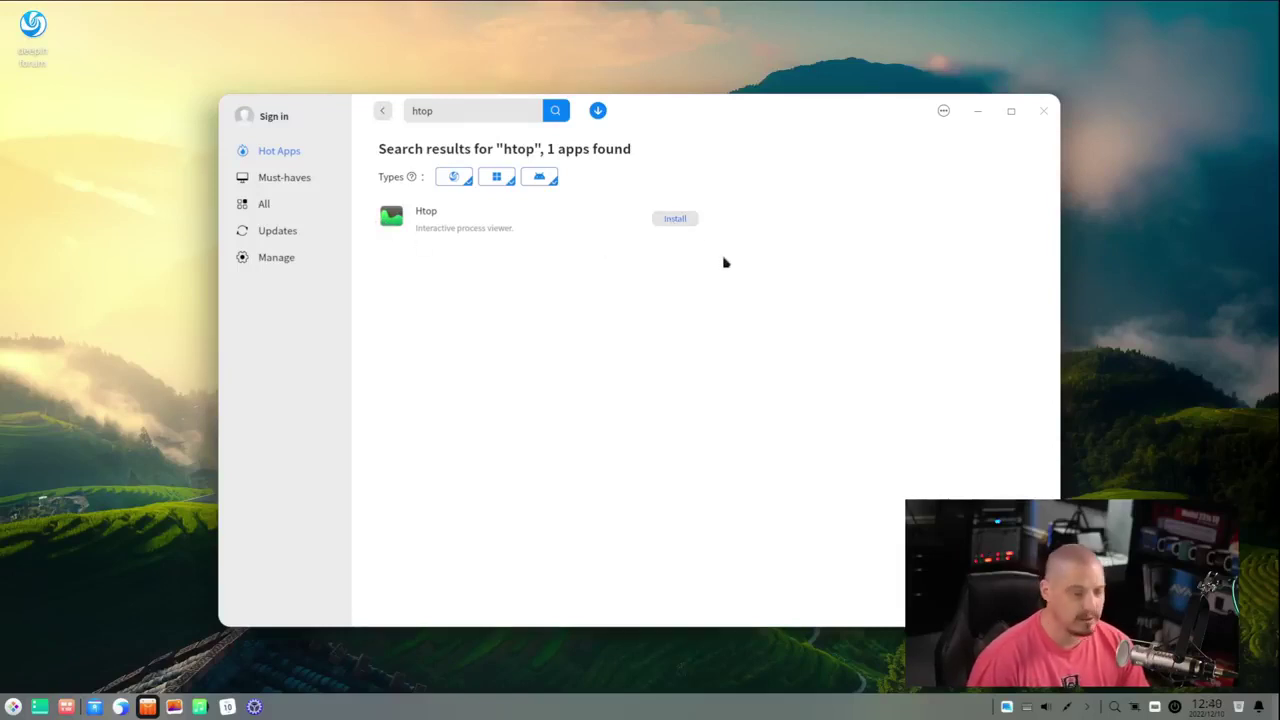
left_click(675, 218)
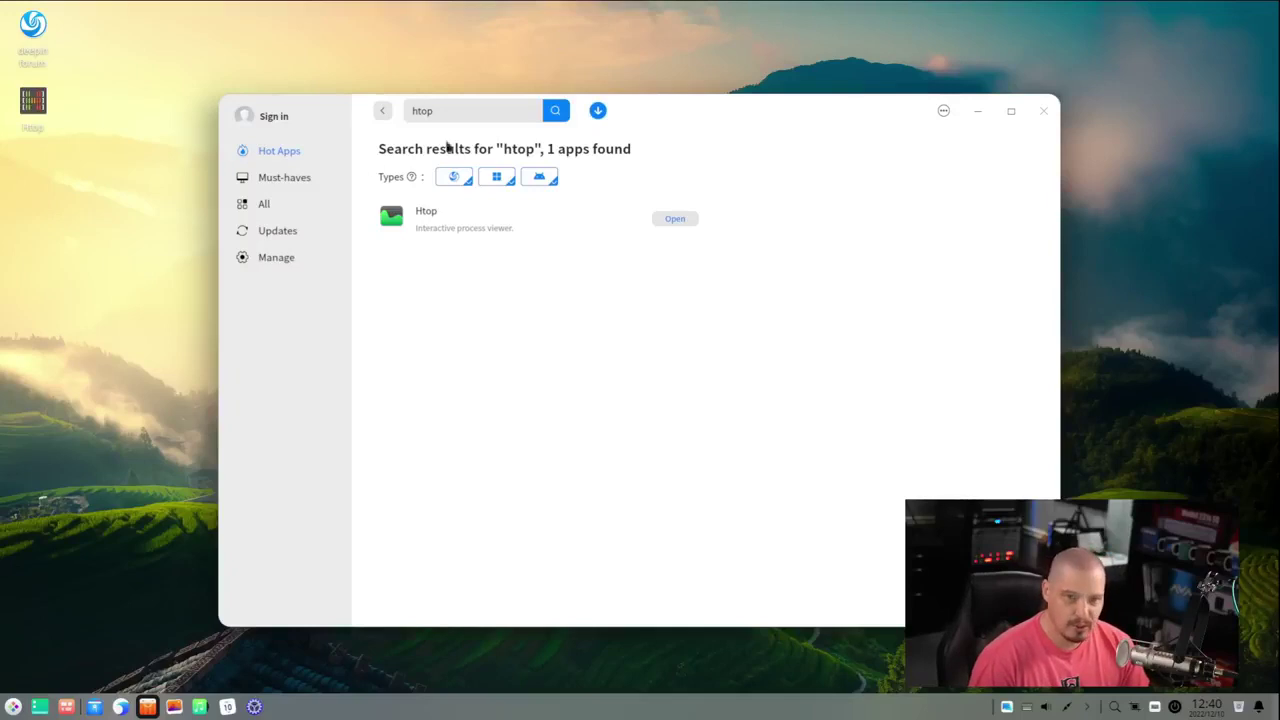
- Select the new Htop desktop shortcut, then box-select both shortcuts and clear the selection
left_click(32, 118)
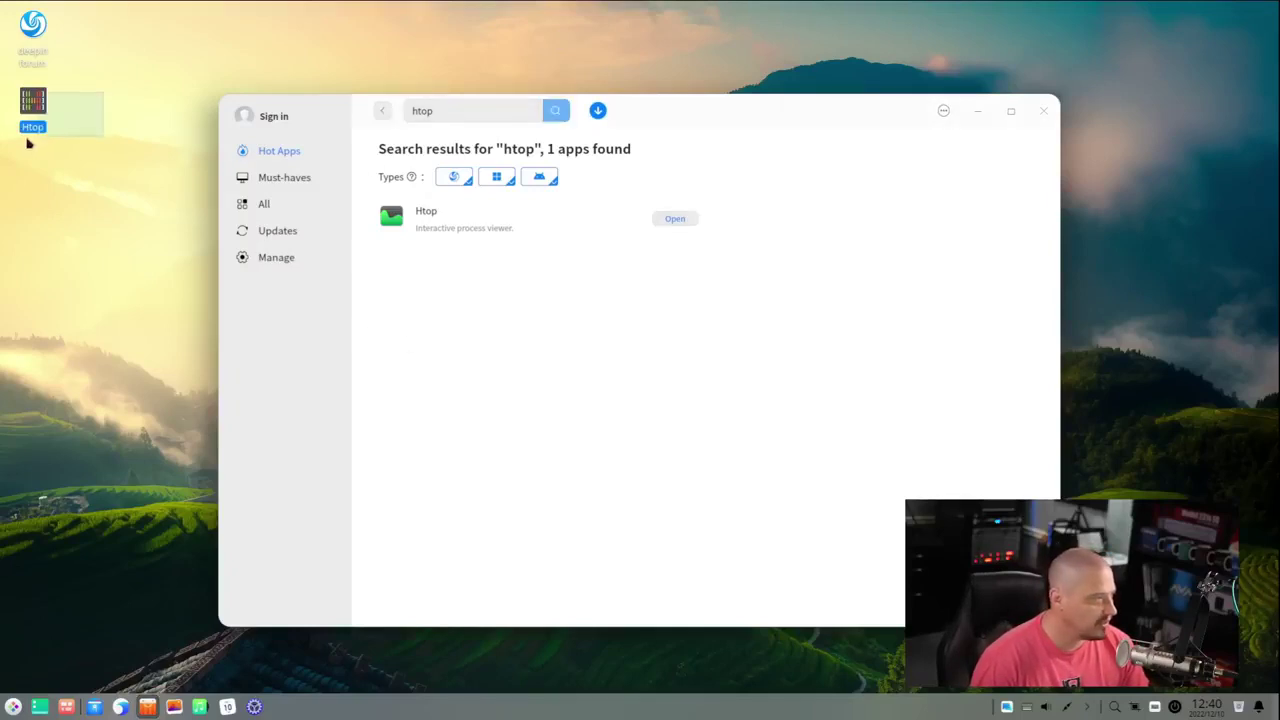
left_click(42, 243)
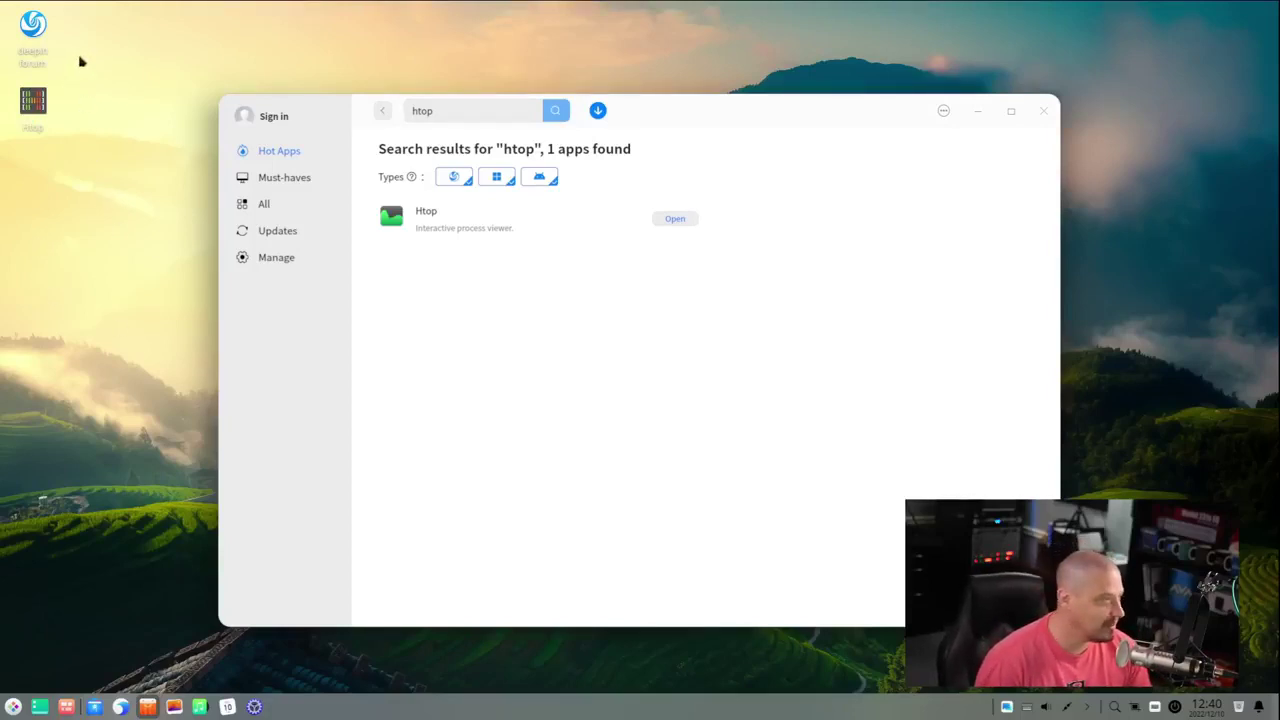
left_click_drag(88, 44, 34, 162)
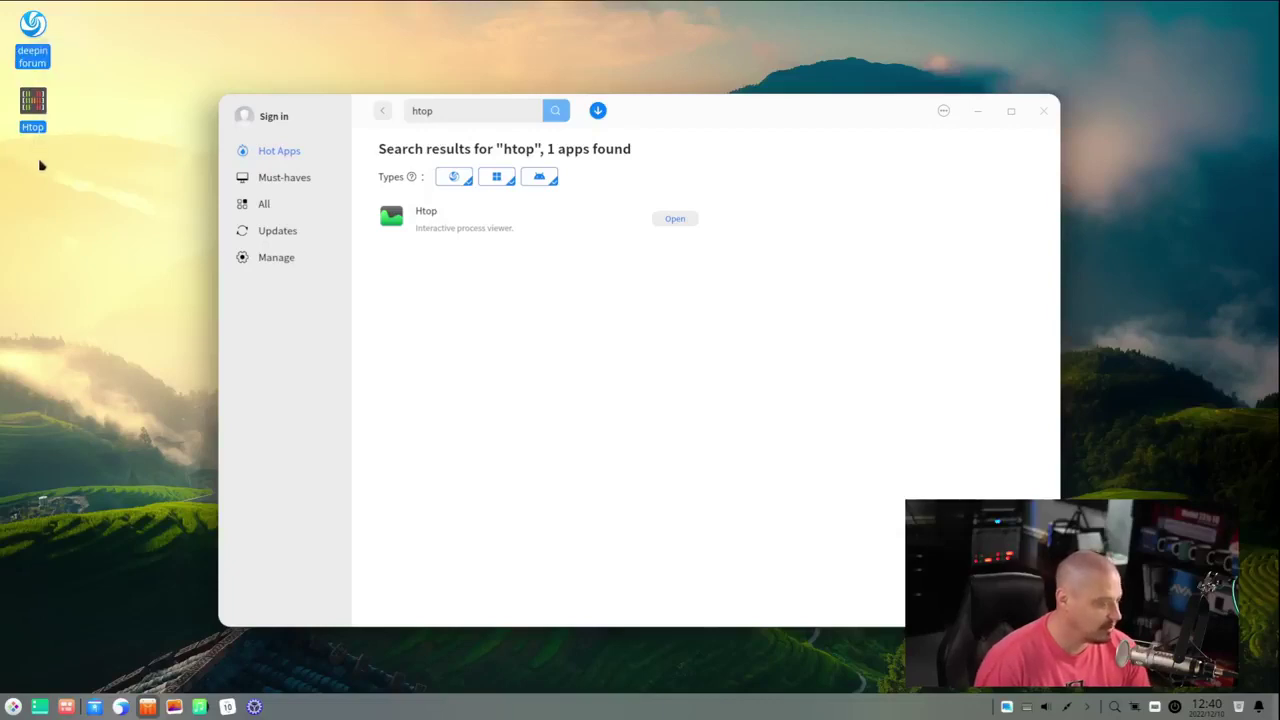
left_click(40, 165)
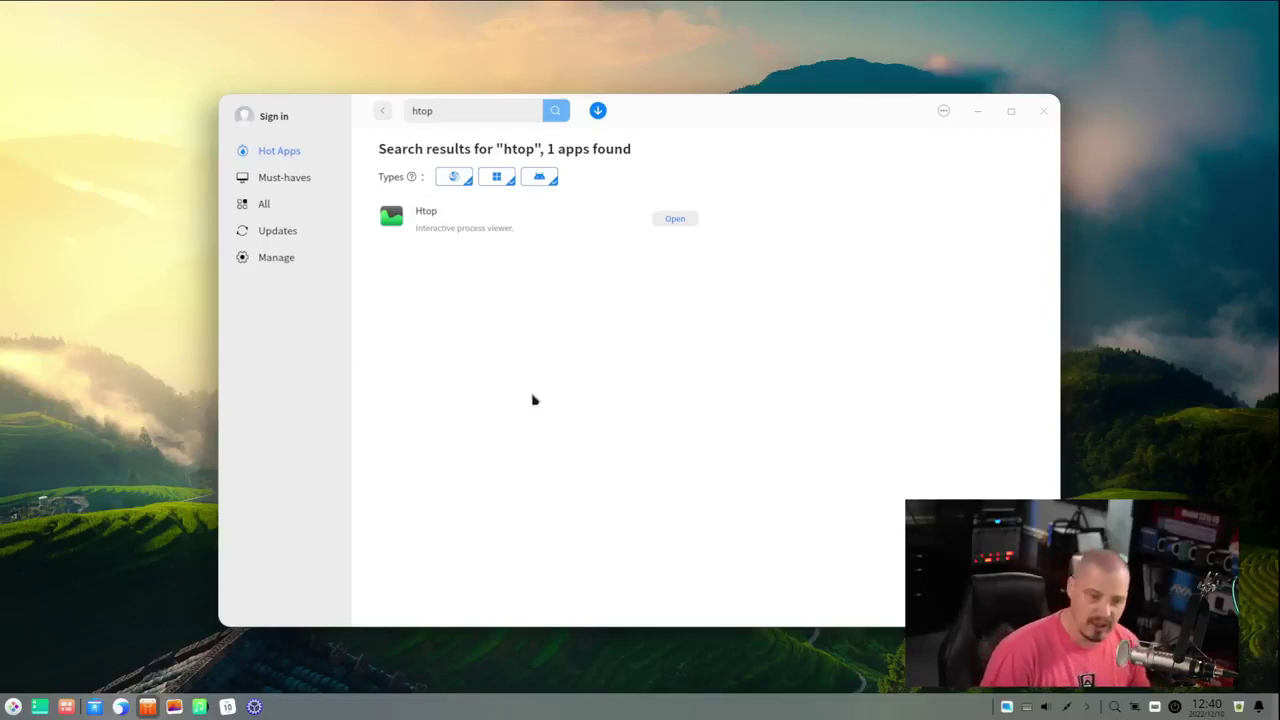
- Search the launcher for htop, dismiss it, and close the App Store window
key("super")
type("htop")
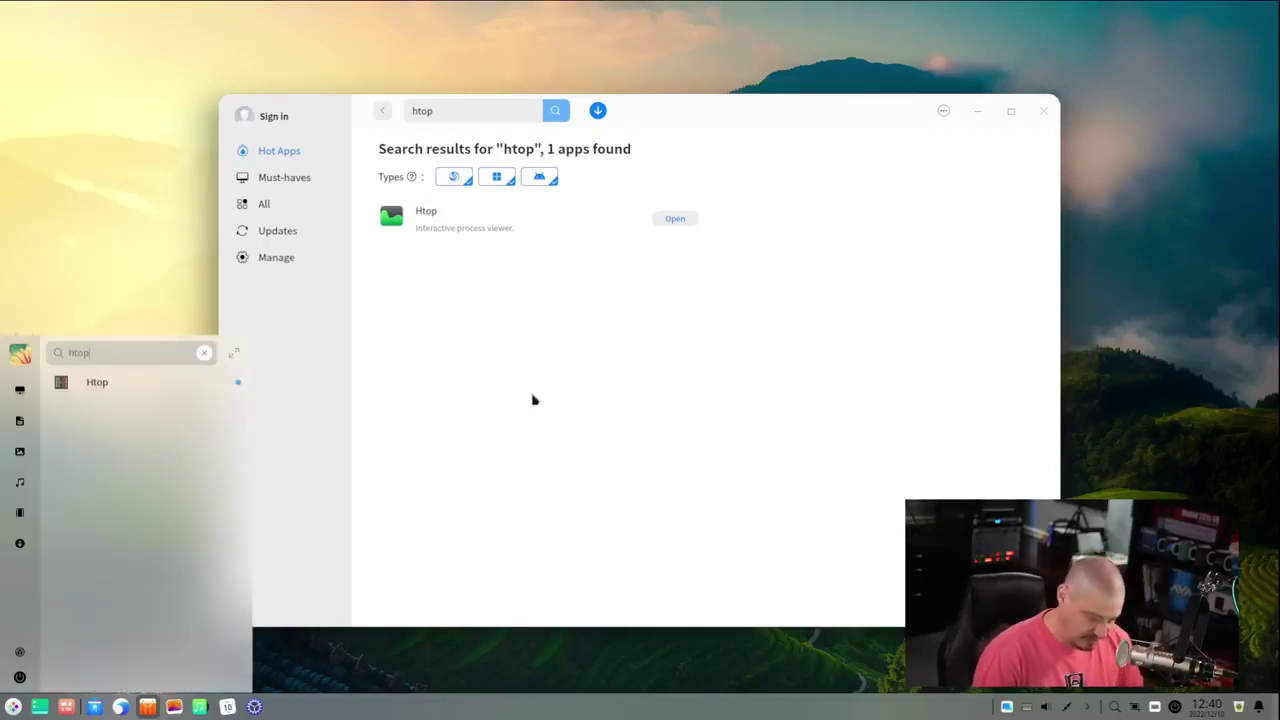
key("Escape")
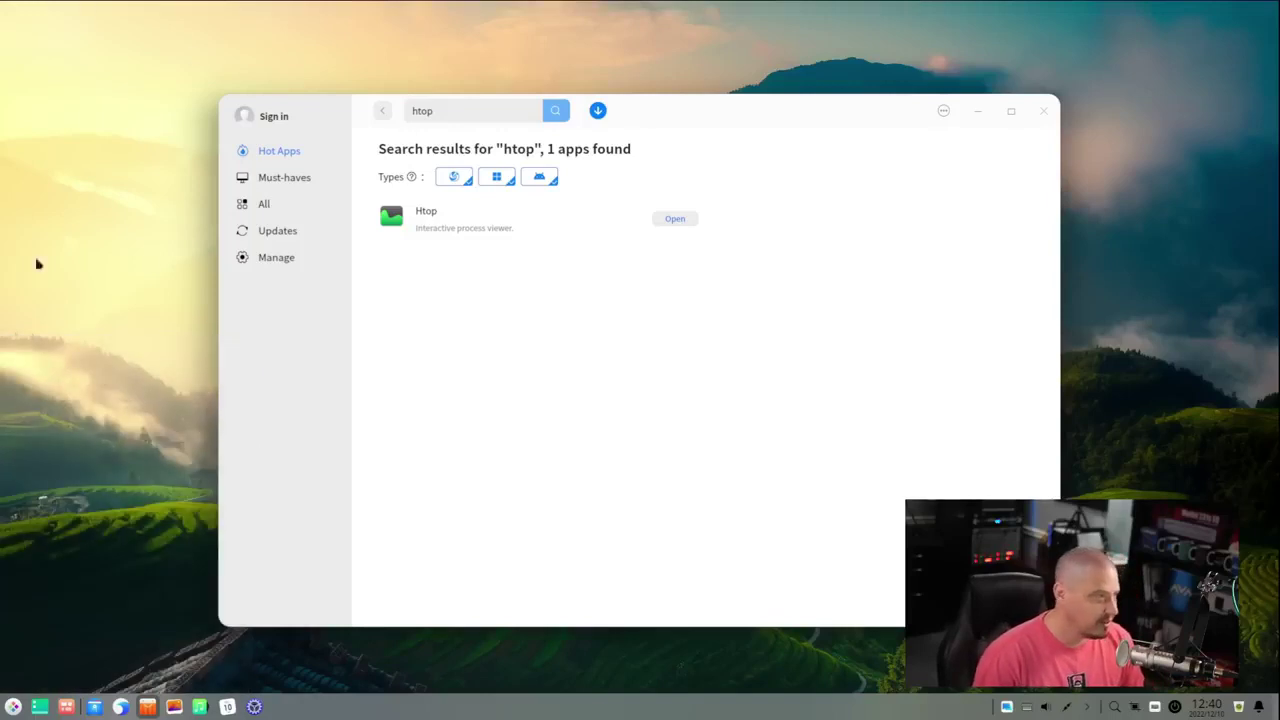
left_click(1044, 111)
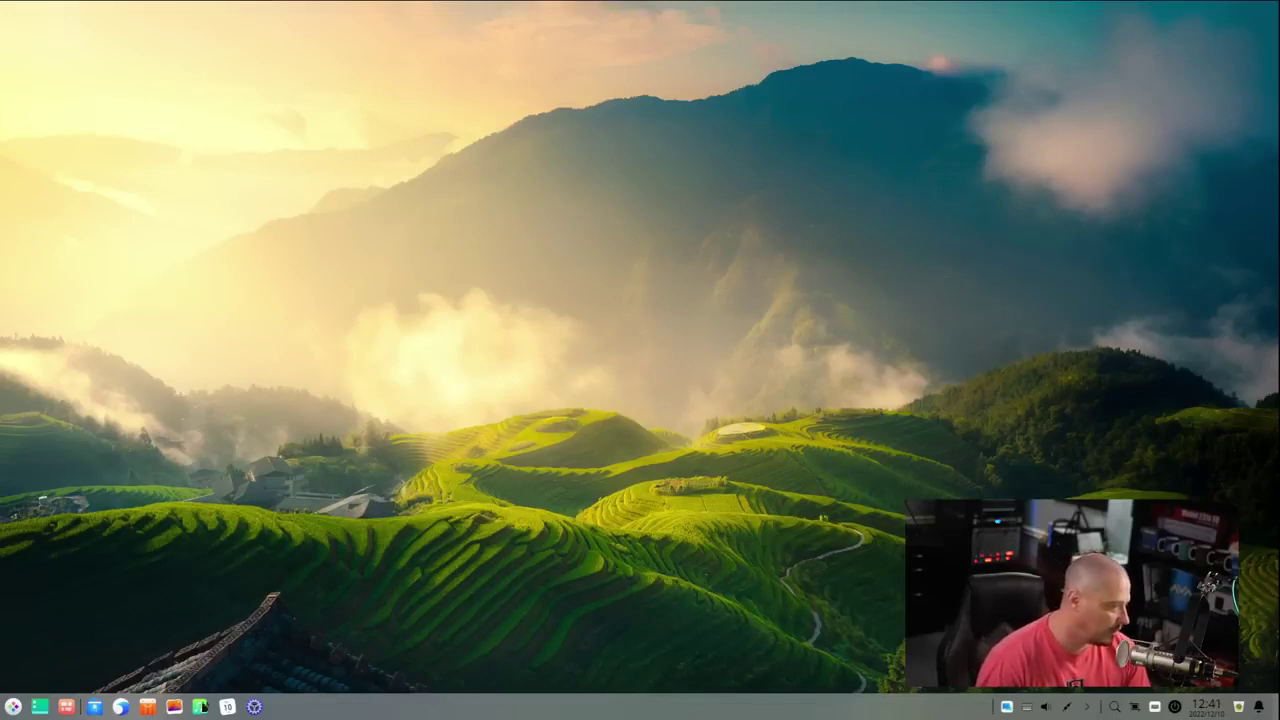
- Open the File Manager on the Home folder and bring up its context menu
left_click(95, 707)
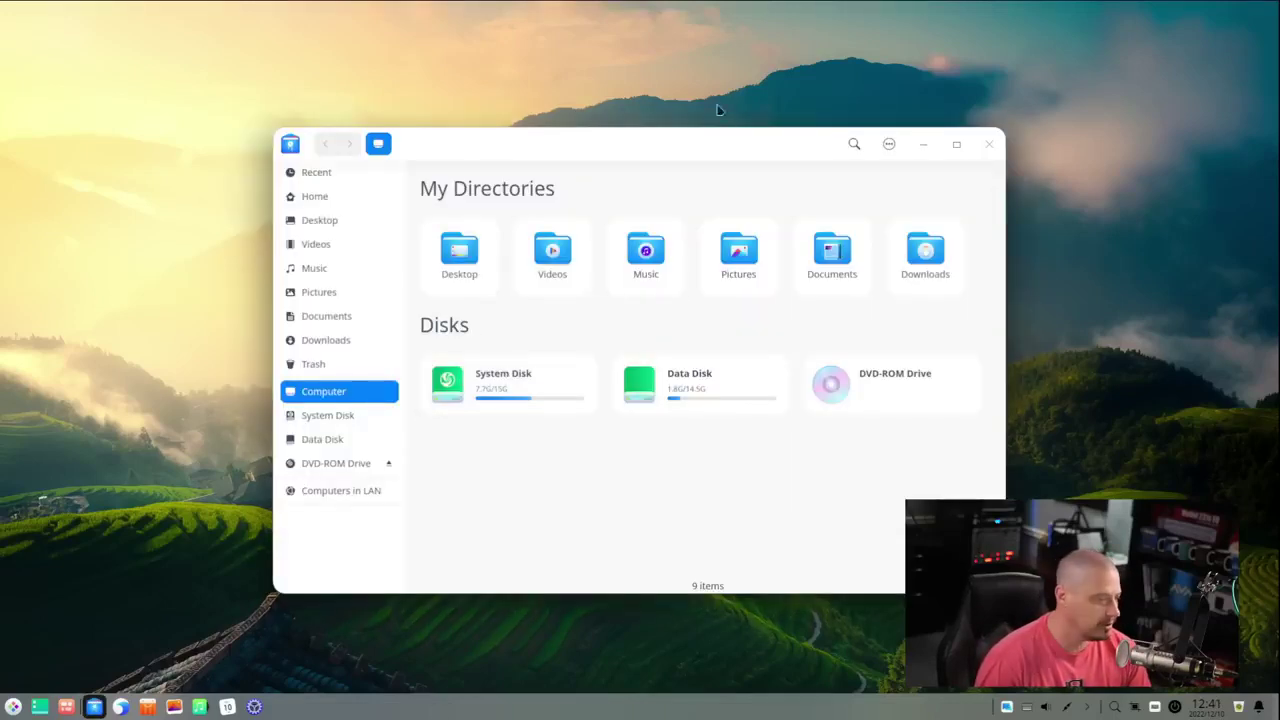
left_click_drag(631, 143, 776, 83)
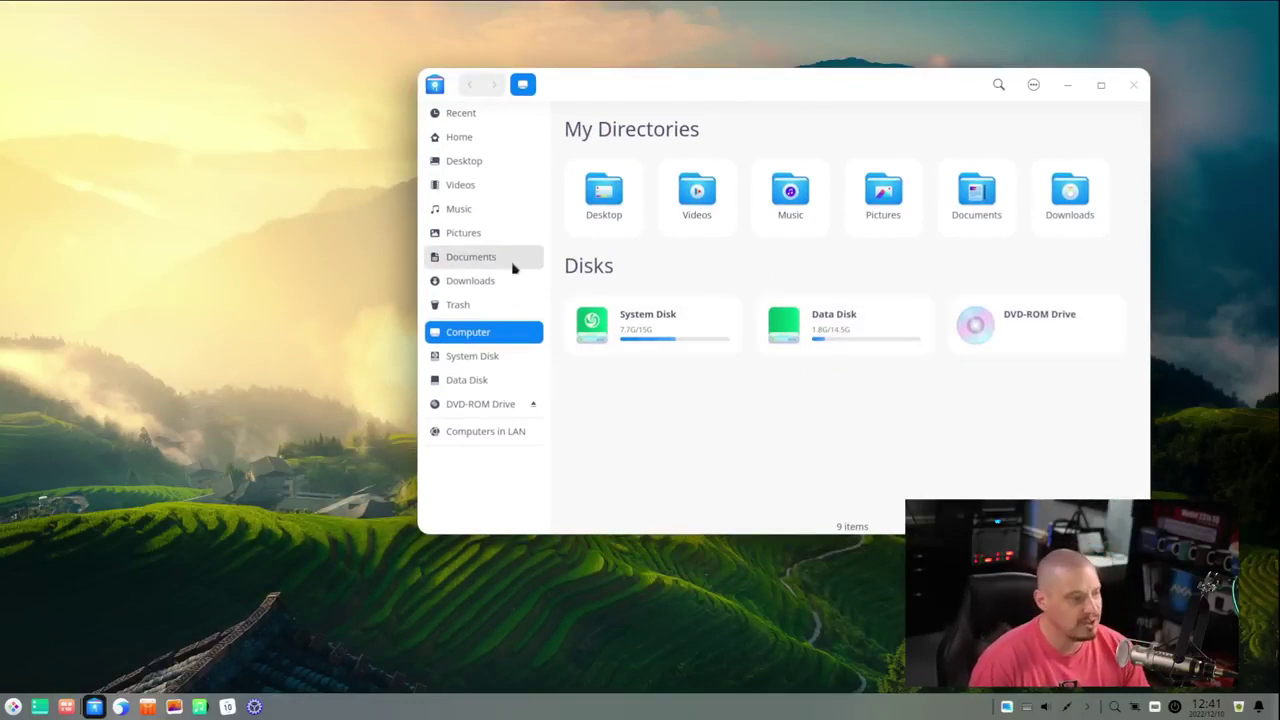
left_click(483, 137)
right_click(839, 265)
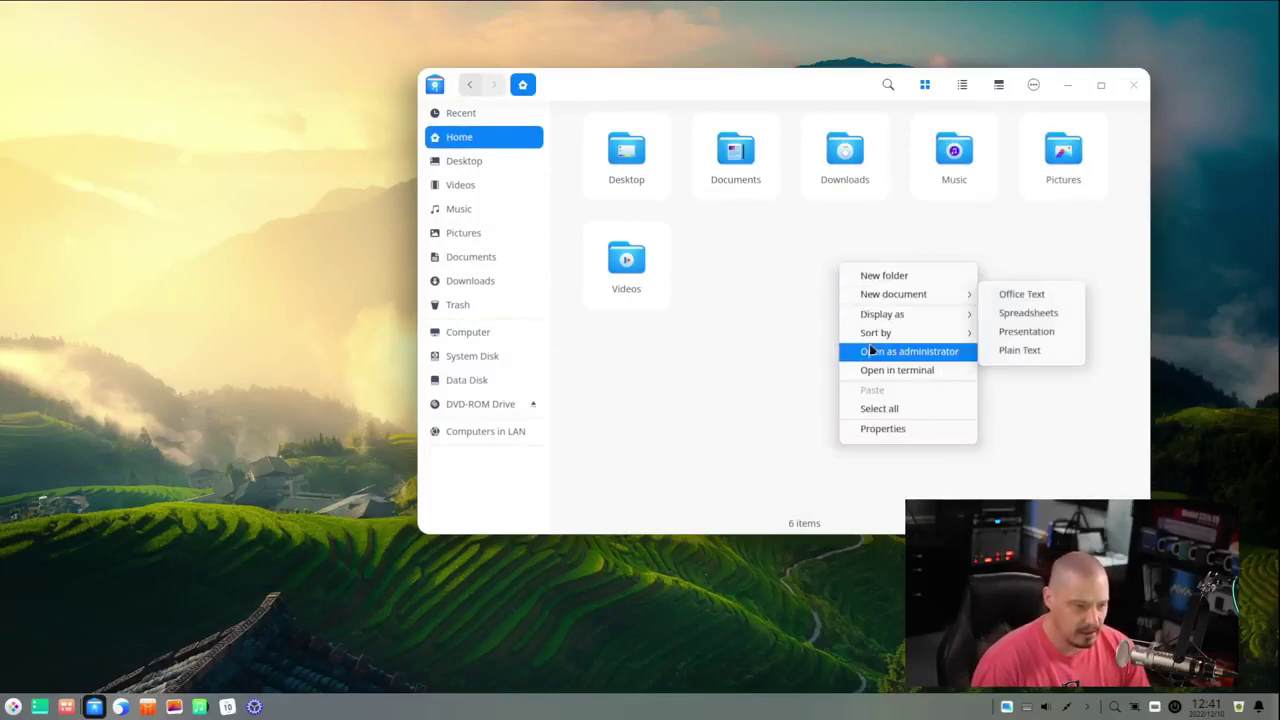
- Switch the Home folder to list view with the info panel shown
left_click(970, 250)
left_click(962, 84)
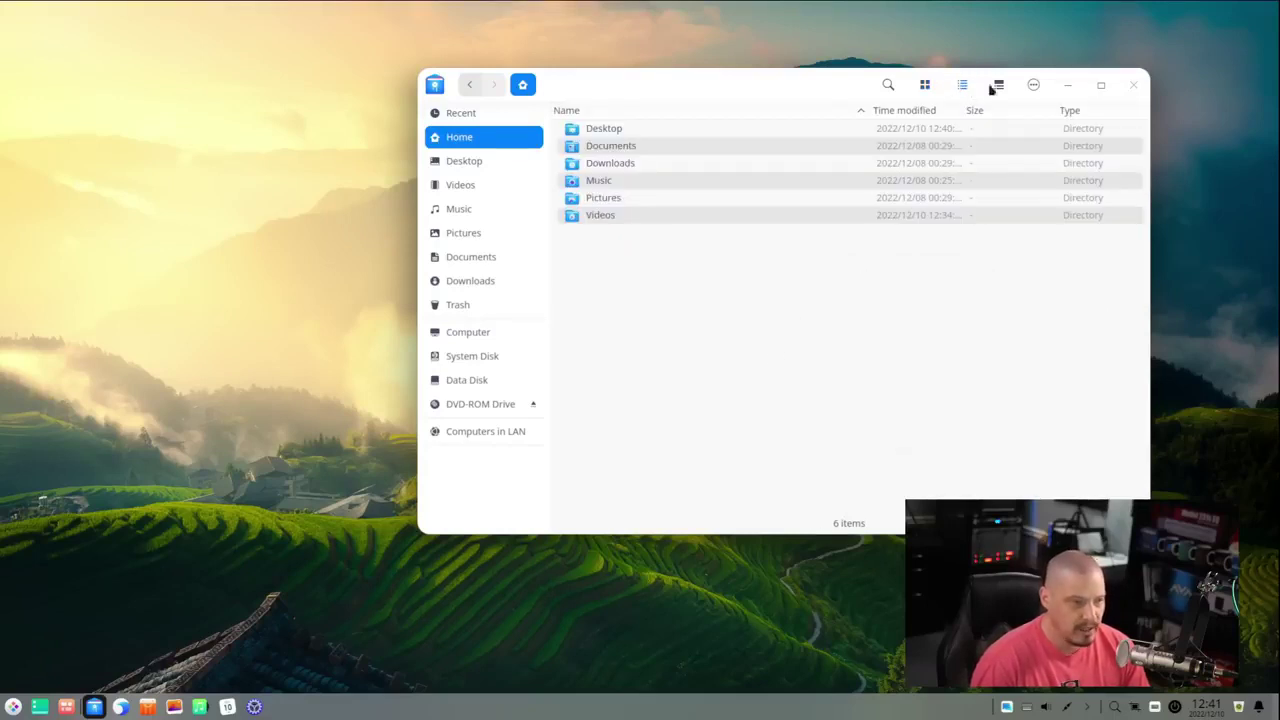
left_click(998, 86)
left_click(997, 88)
left_click(997, 88)
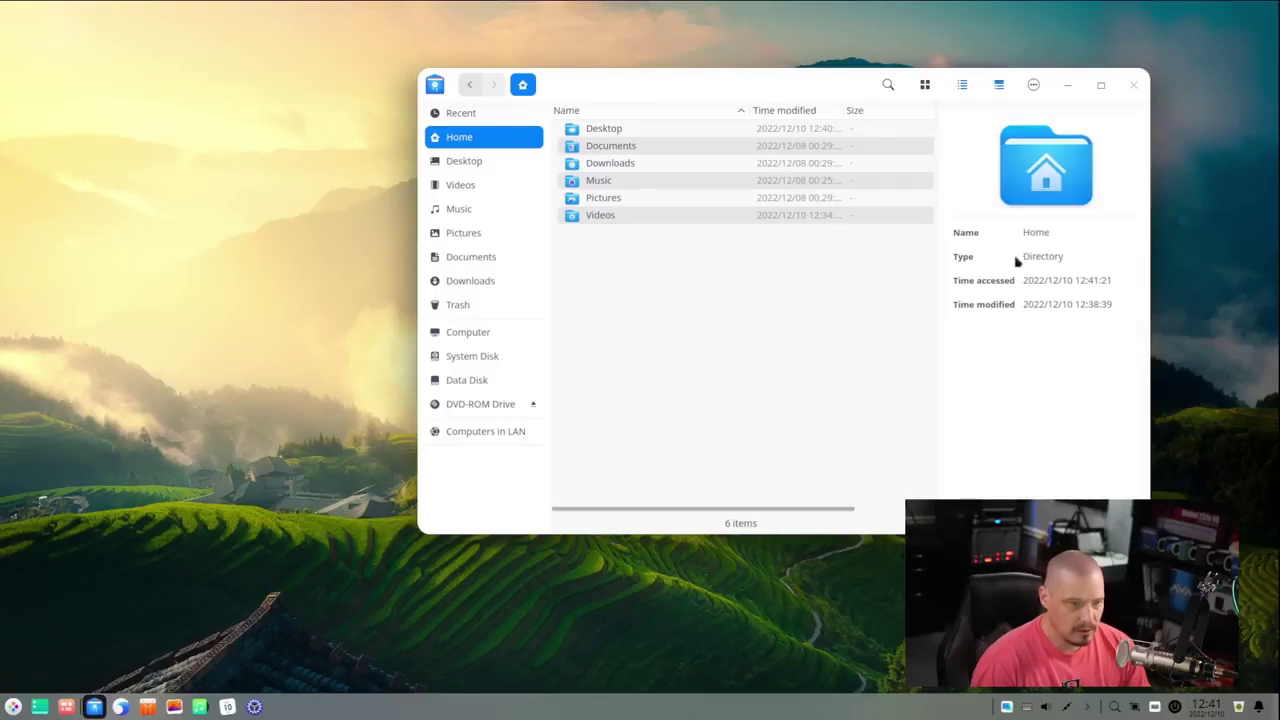
- Select Desktop, browse the main menu, then show hidden files with Ctrl+H
left_click(612, 145)
key("Up")
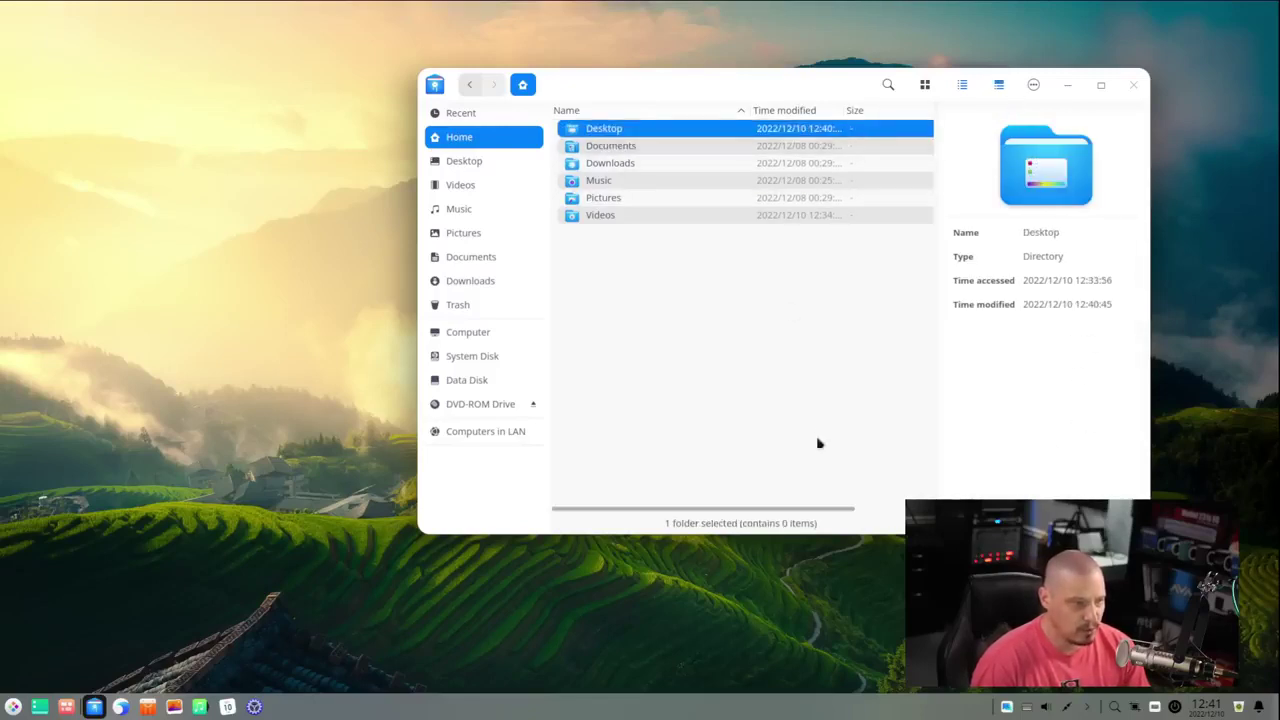
left_click(1033, 85)
mouse_move(1068, 217)
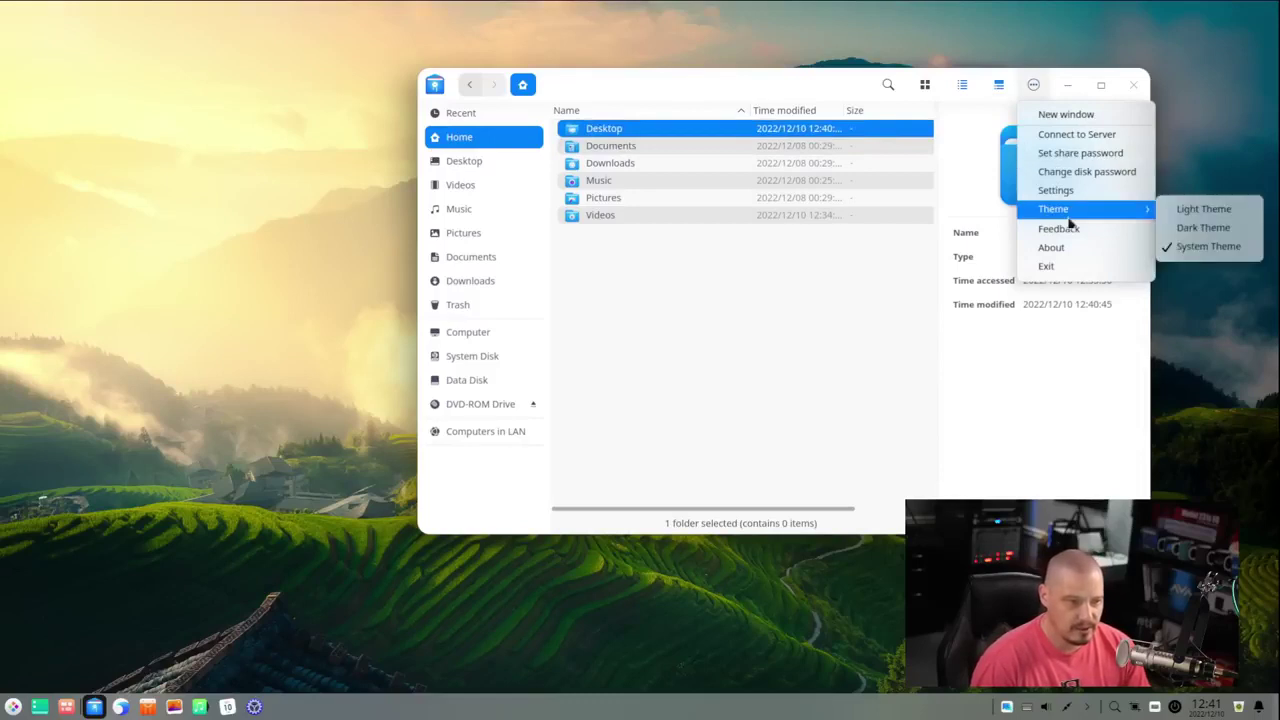
left_click(786, 427)
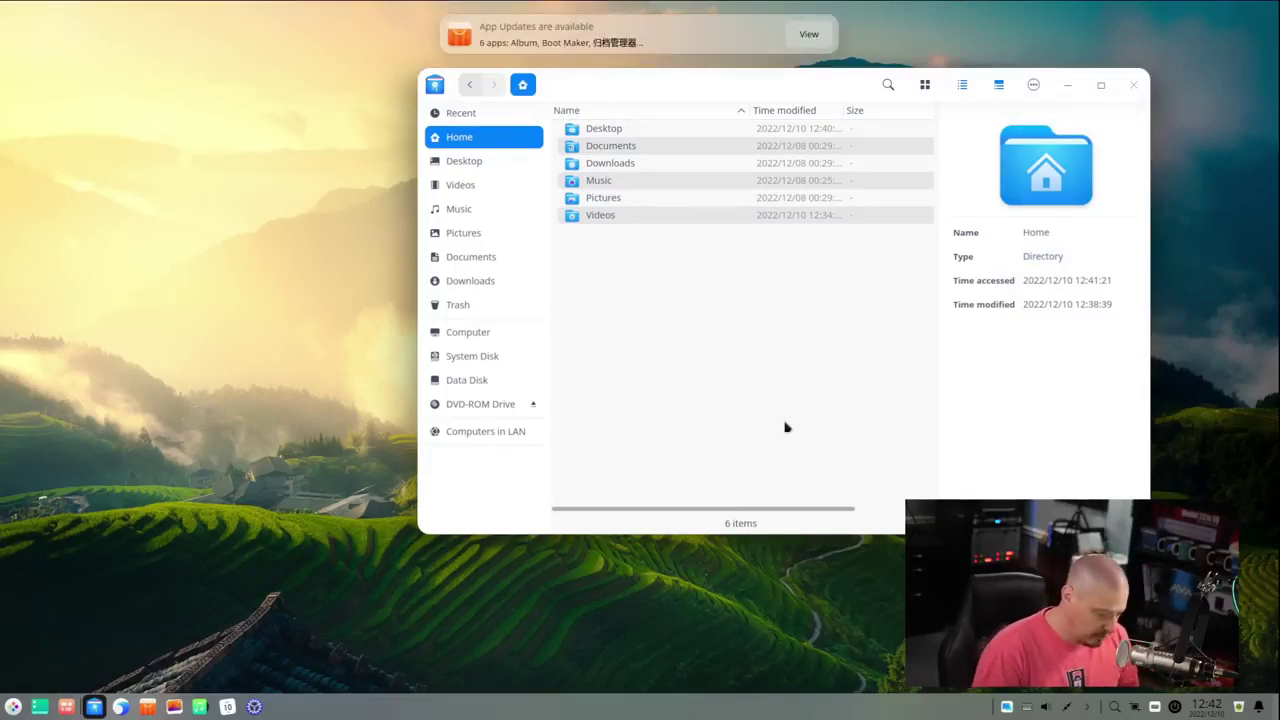
key("ctrl+h")
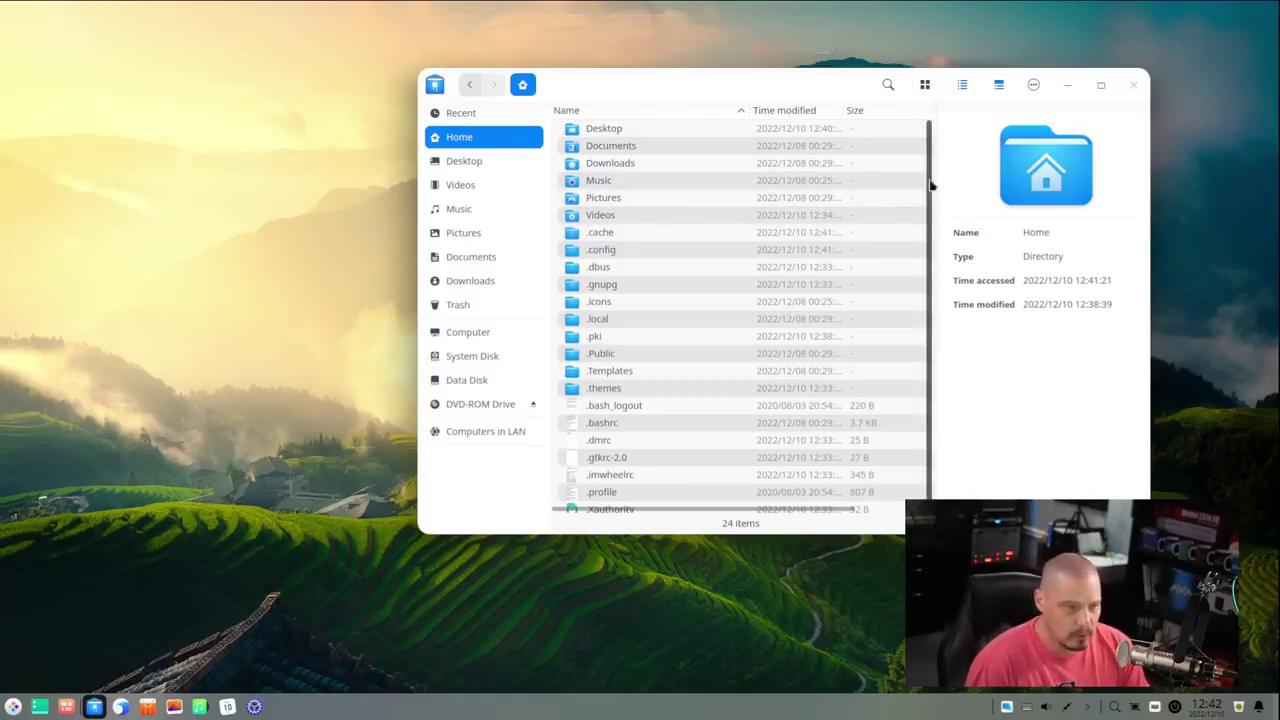
left_click(1031, 88)
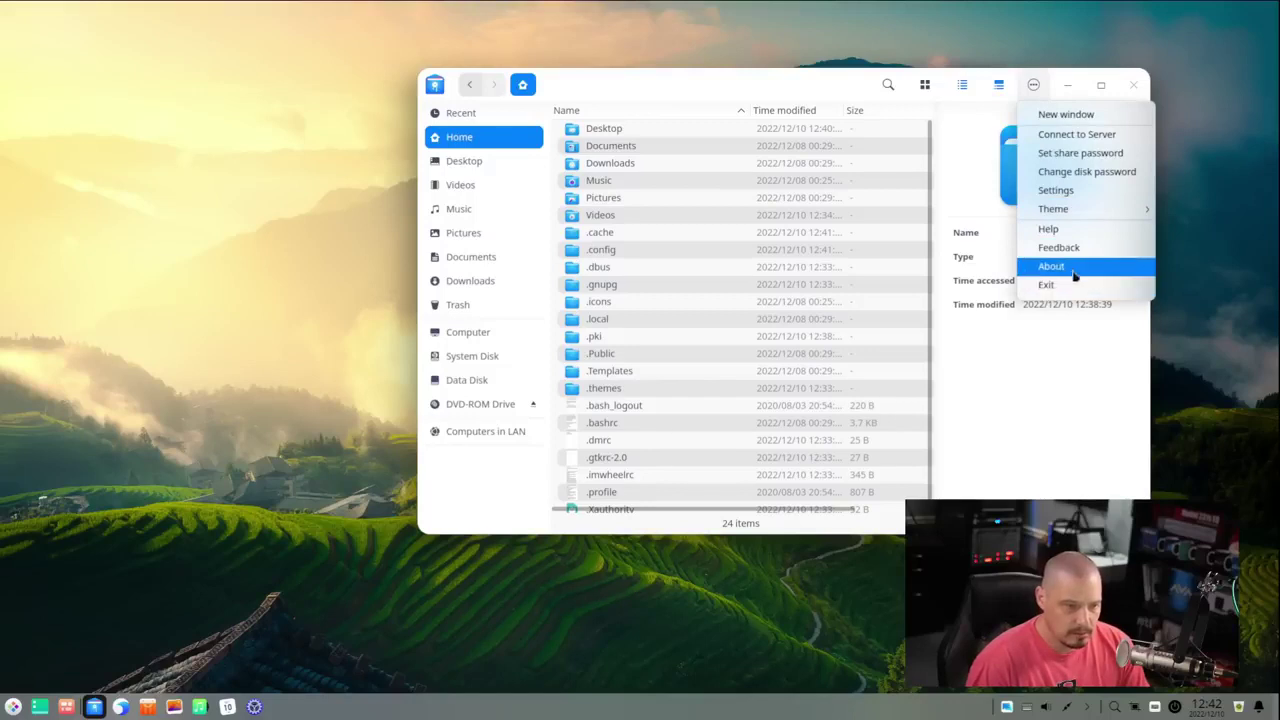
left_click(1082, 191)
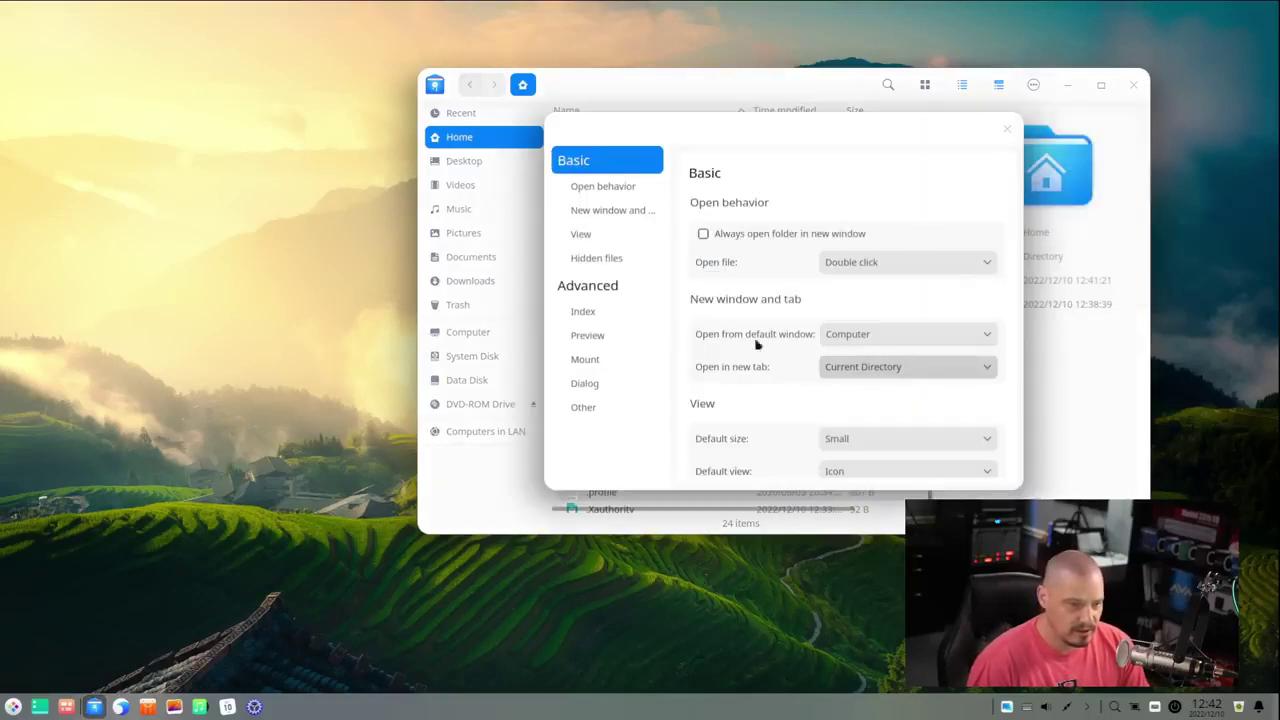
left_click(596, 258)
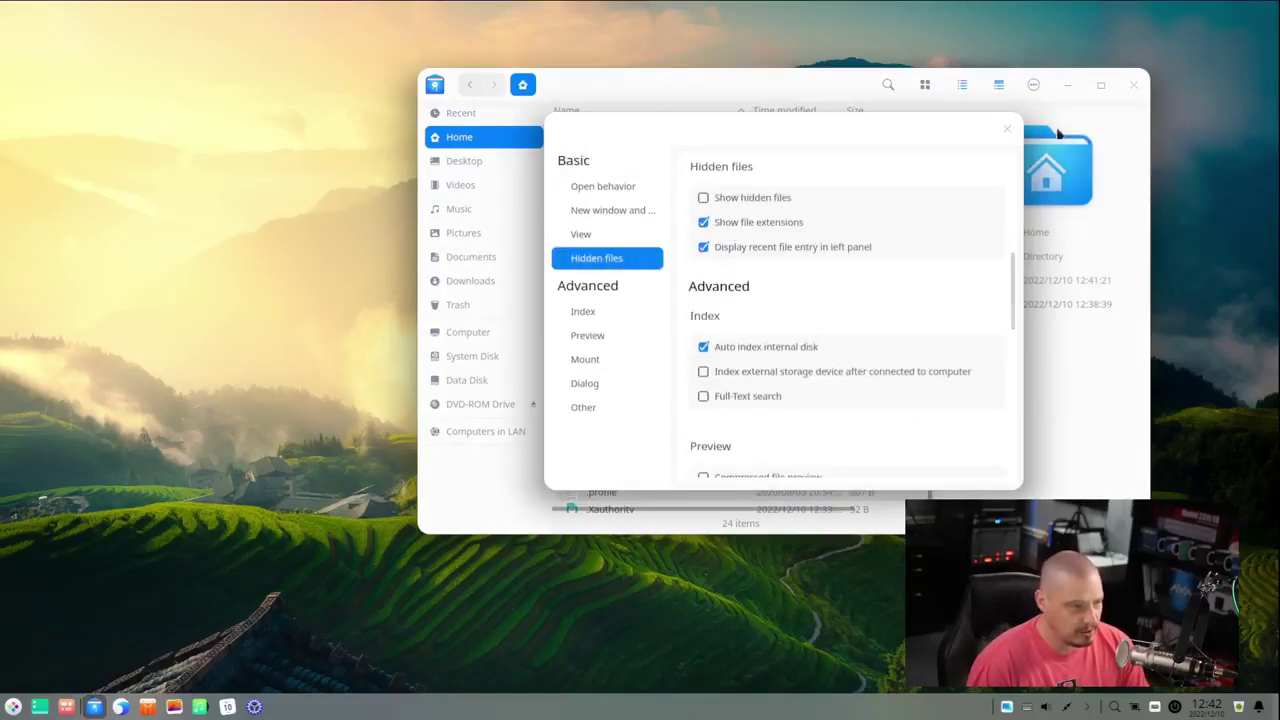
left_click(1008, 128)
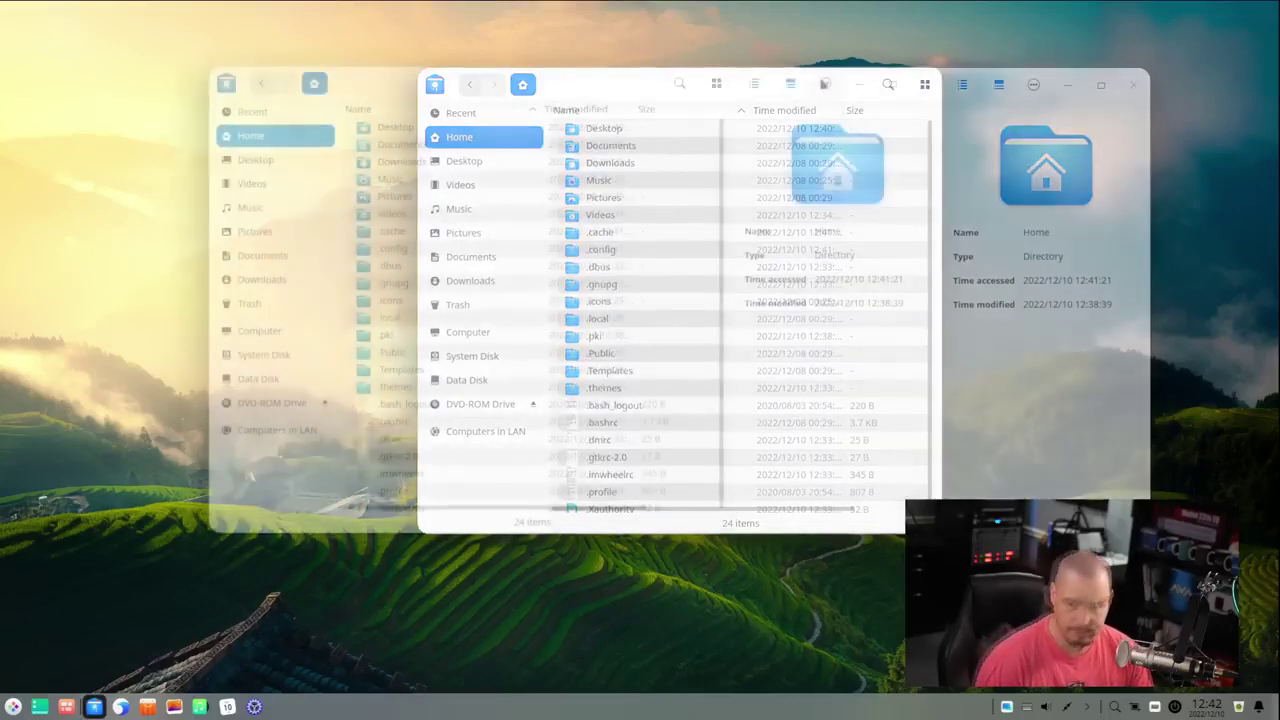
left_click(825, 83)
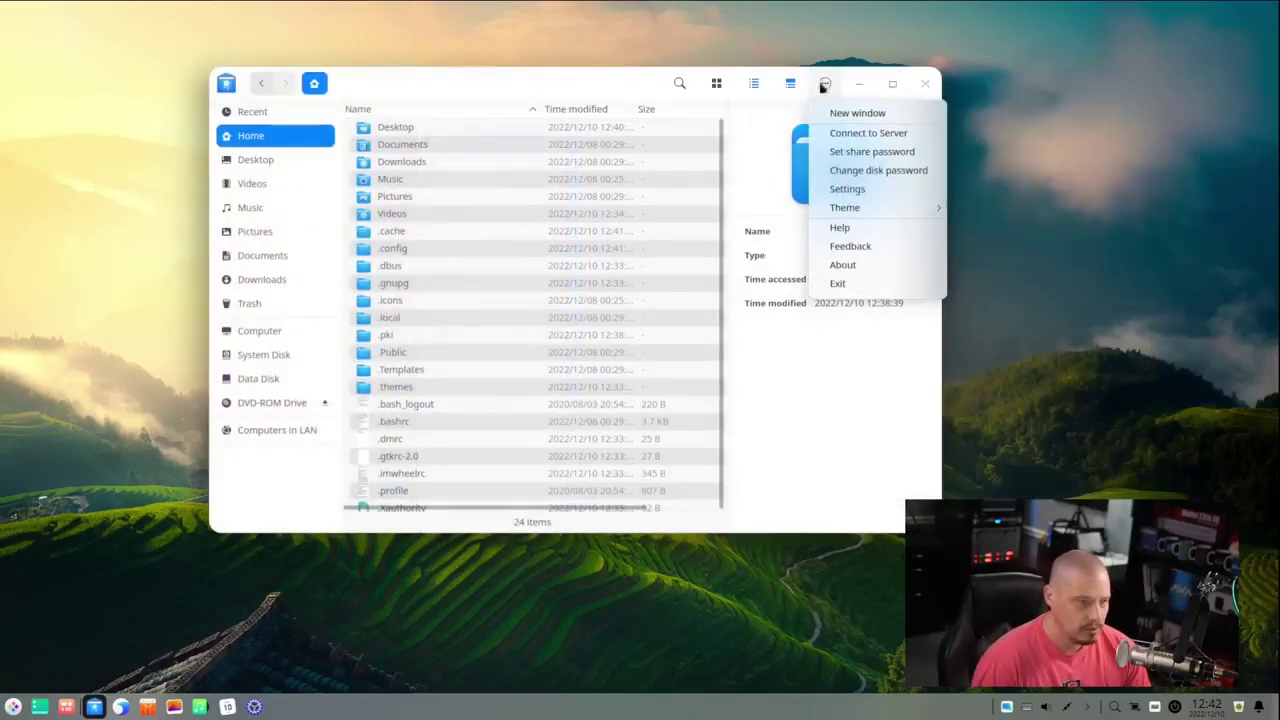
mouse_move(894, 209)
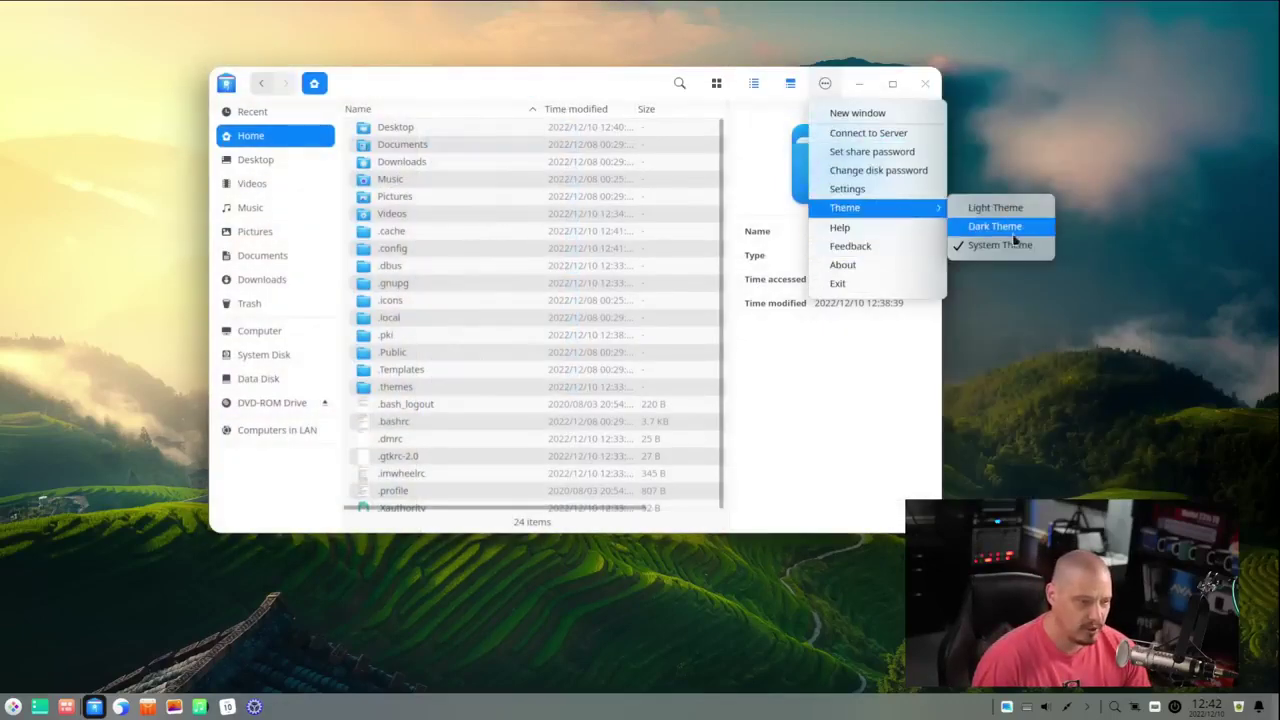
left_click(1022, 461)
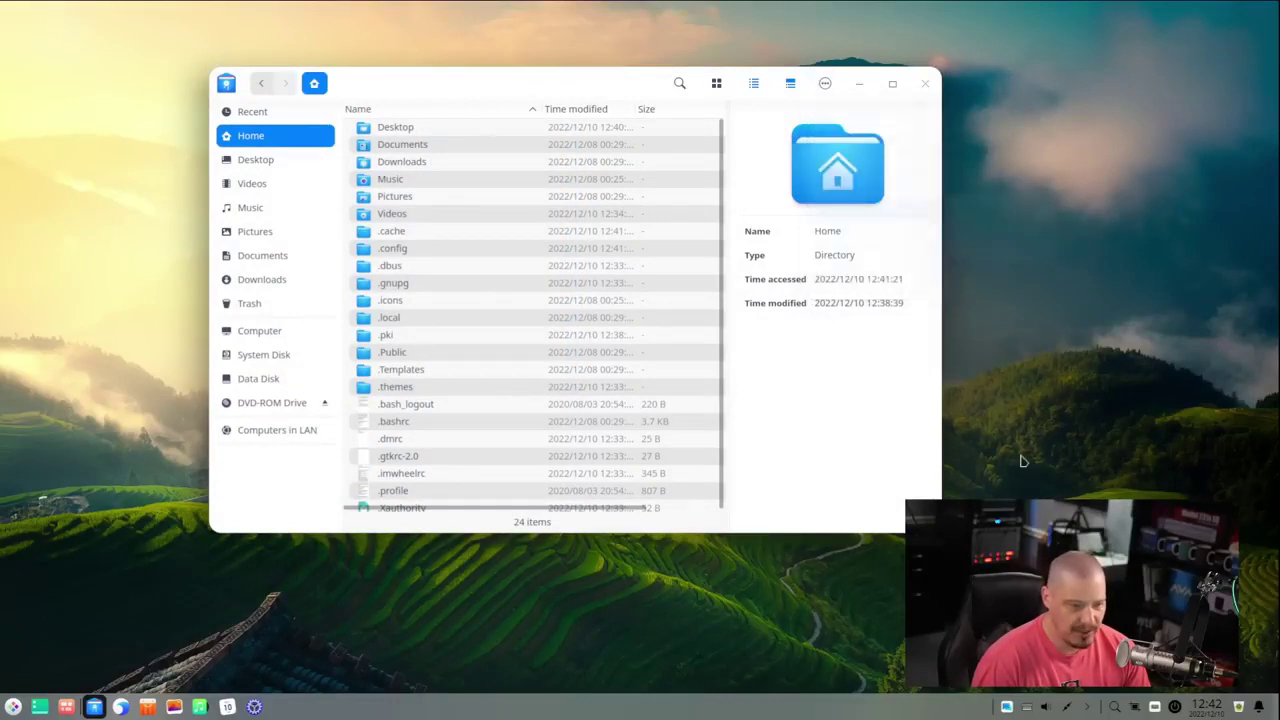
- Open Control Center, move its window right, and go to the Display settings page
left_click(255, 707)
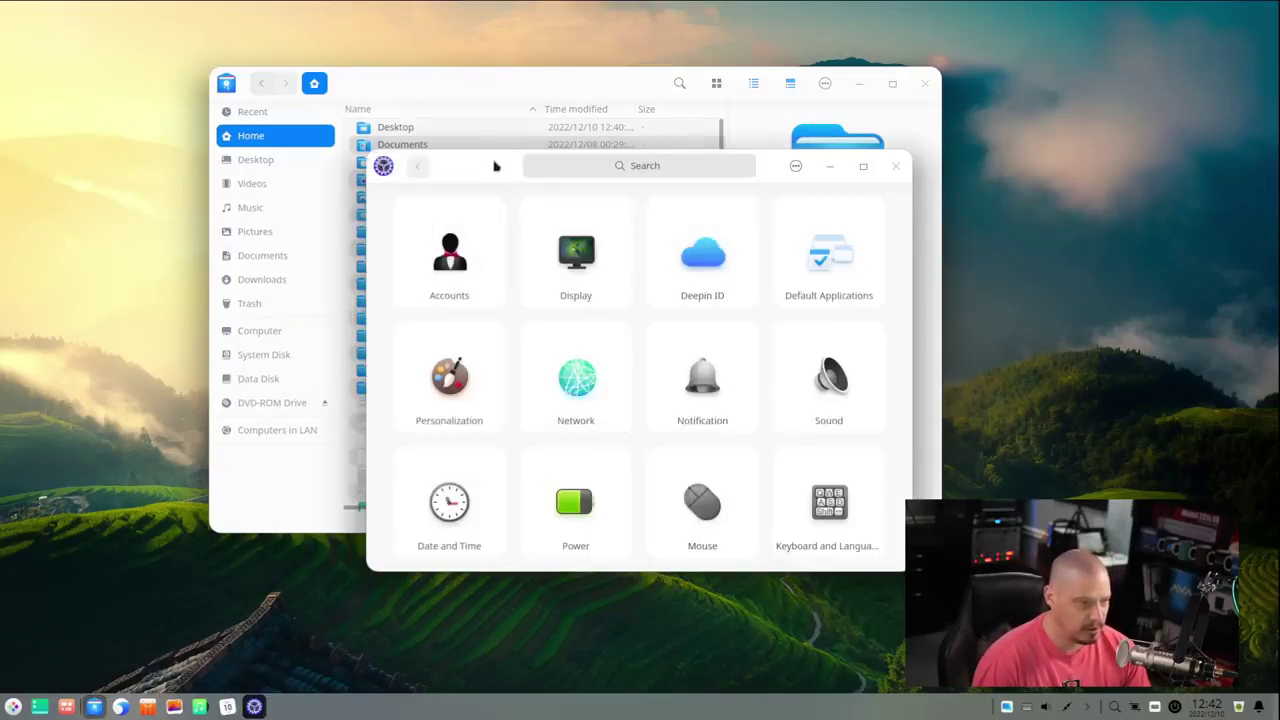
left_click_drag(480, 172, 766, 163)
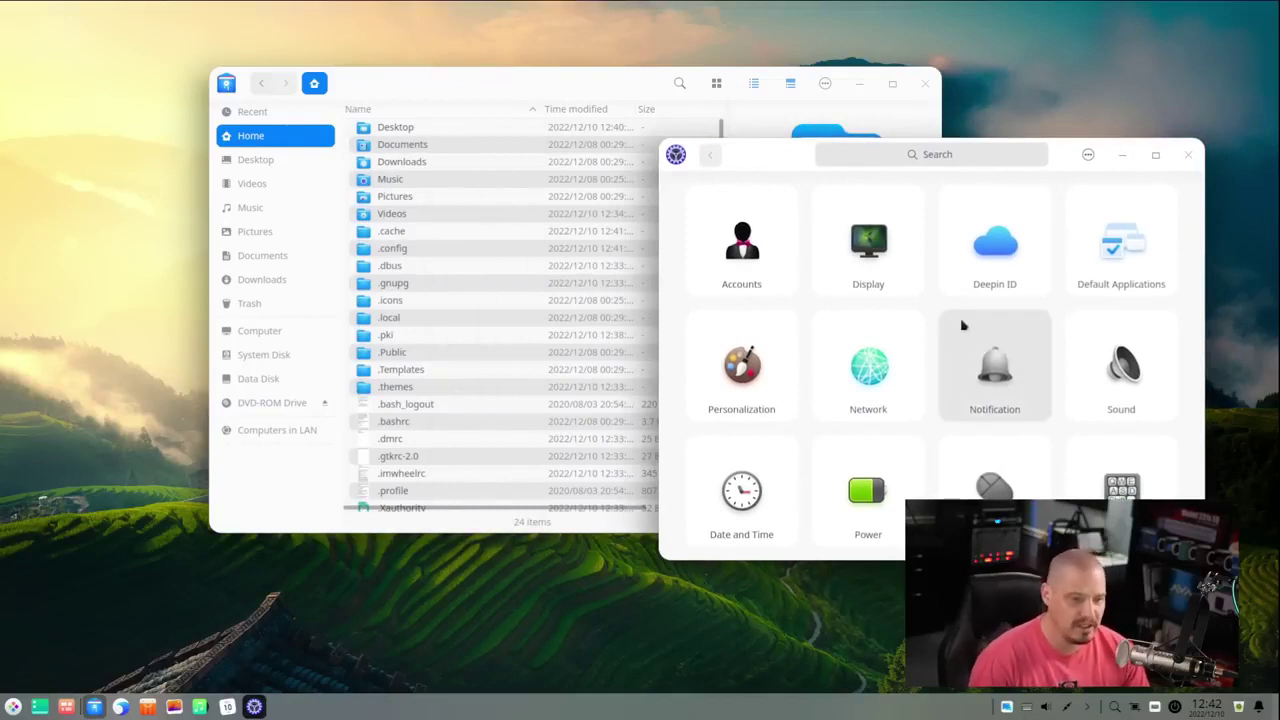
scroll(953, 331, "down", 2)
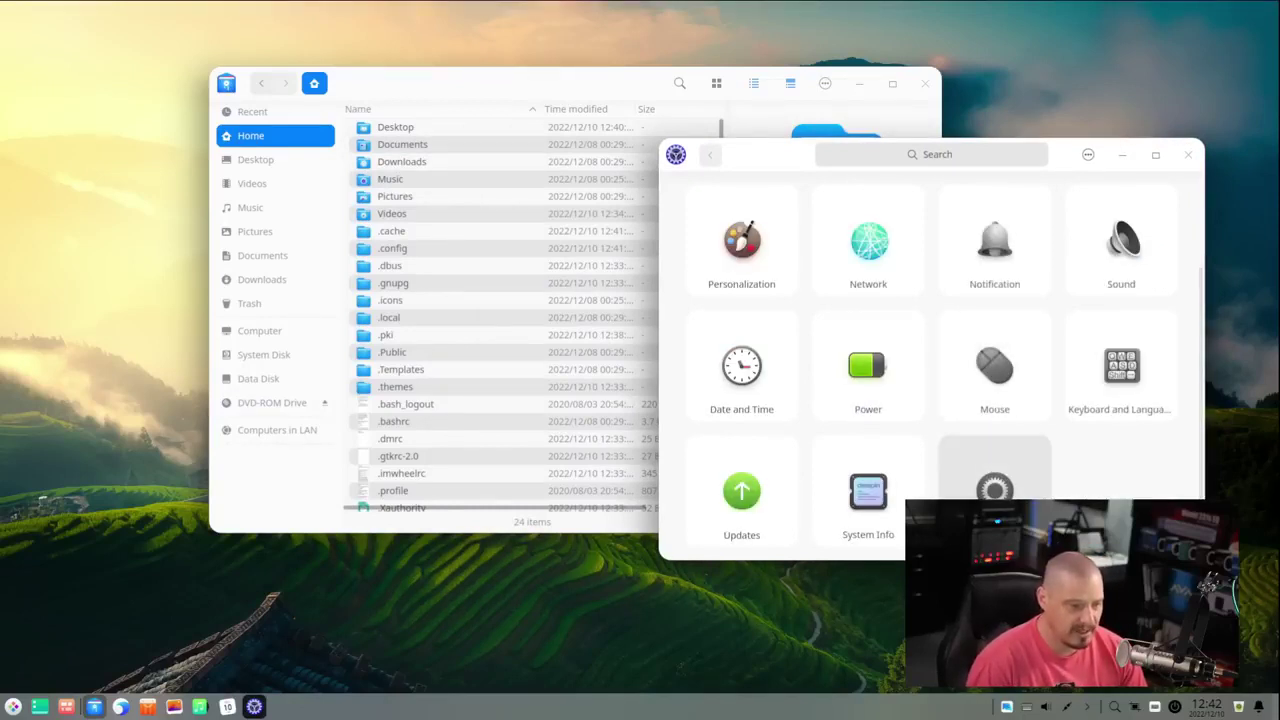
scroll(964, 432, "up", 2)
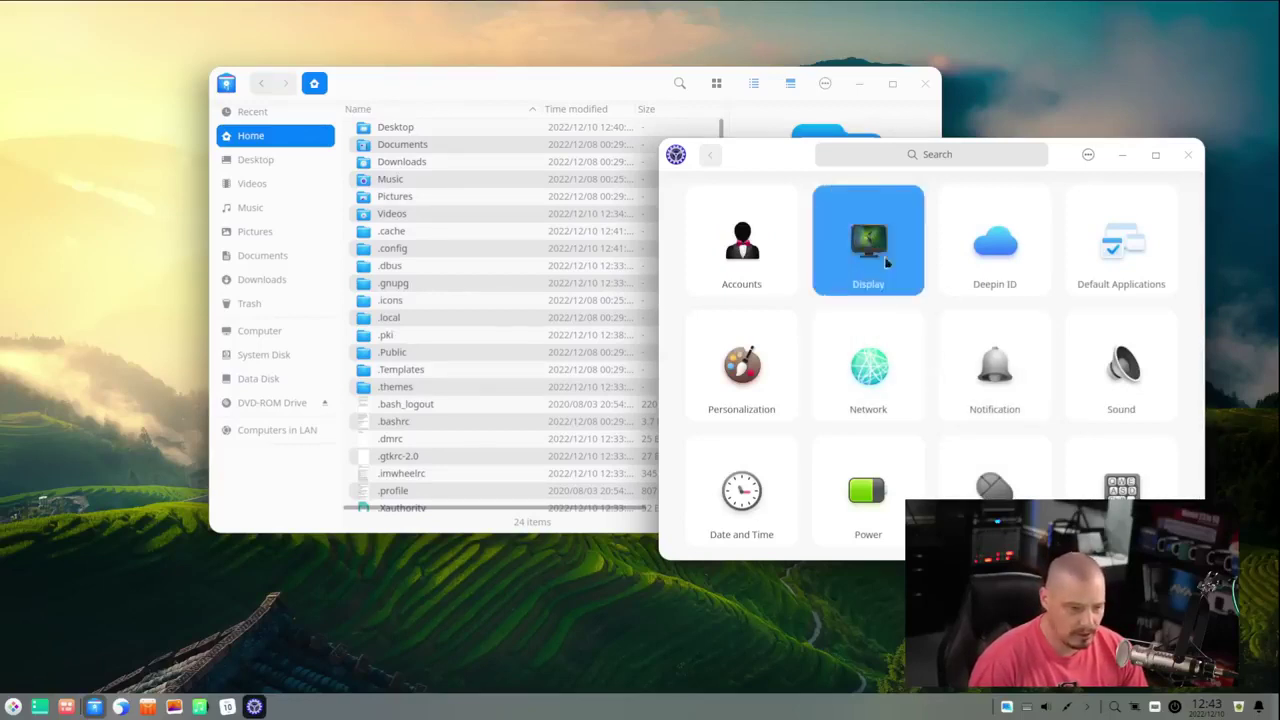
left_click(886, 262)
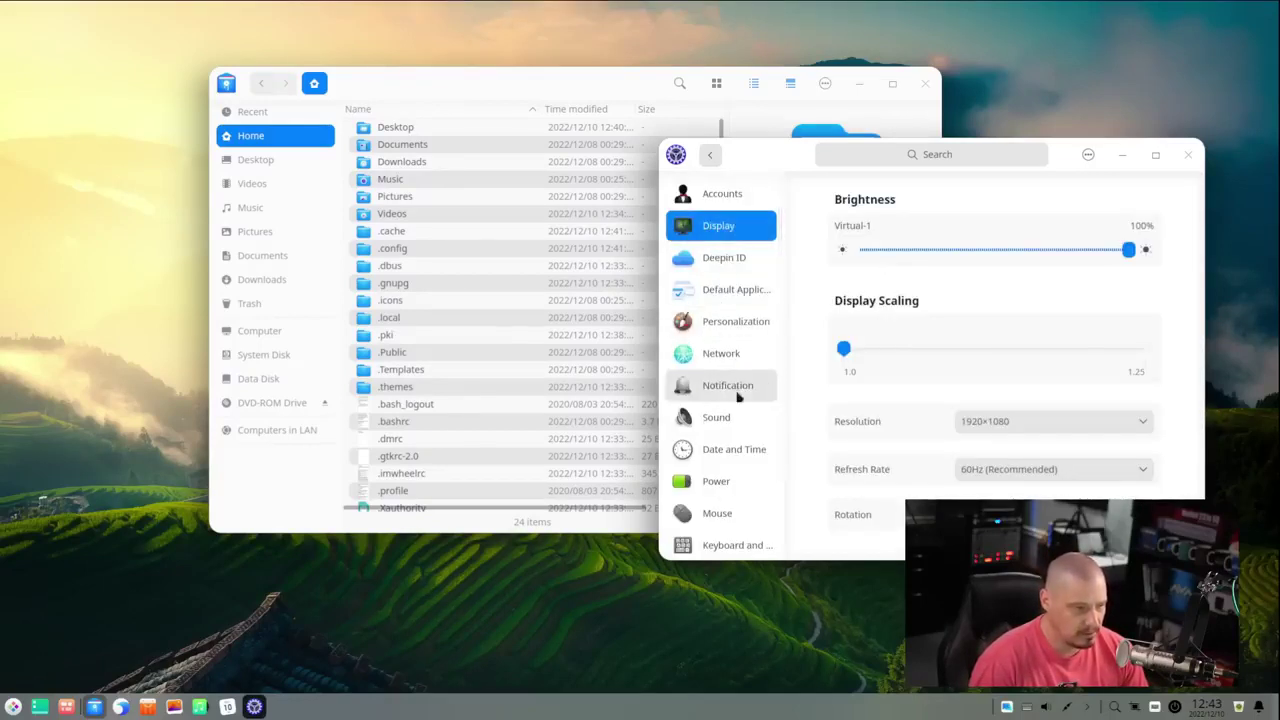
- Open Personalization settings and switch the desktop to the dark theme
scroll(737, 503, "down", 3)
scroll(737, 480, "up", 3)
left_click(730, 322)
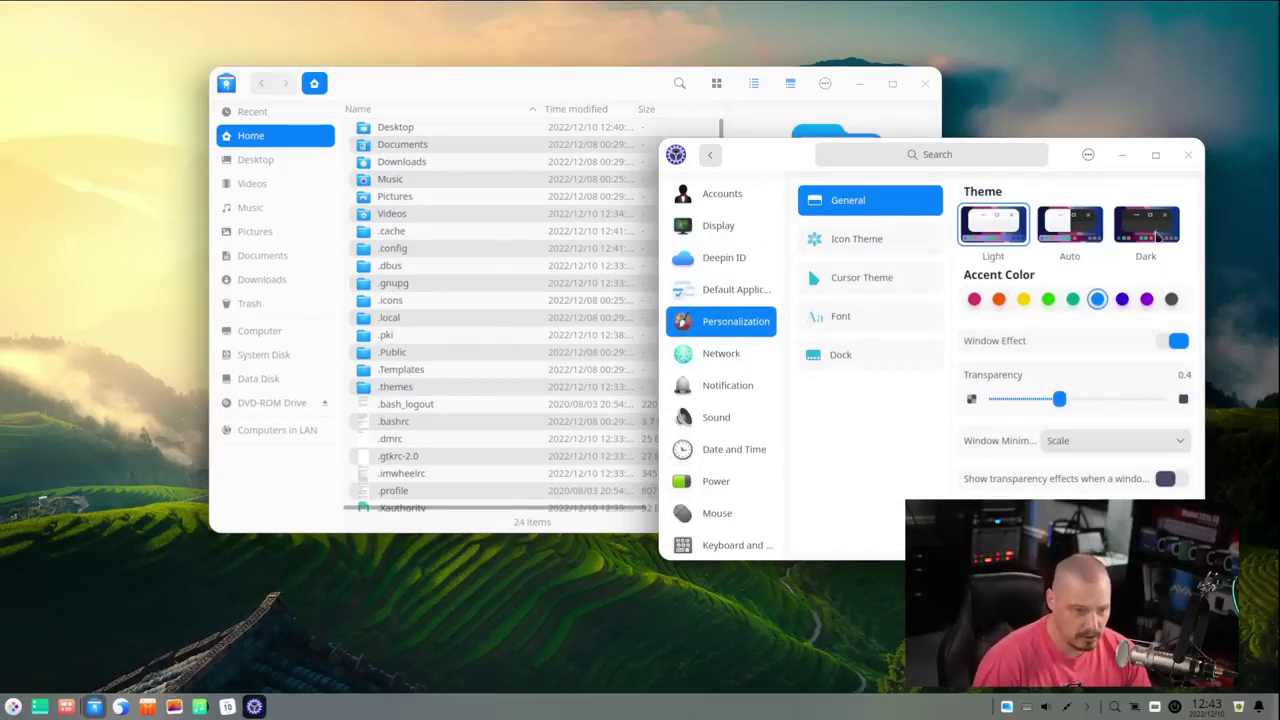
left_click(1157, 236)
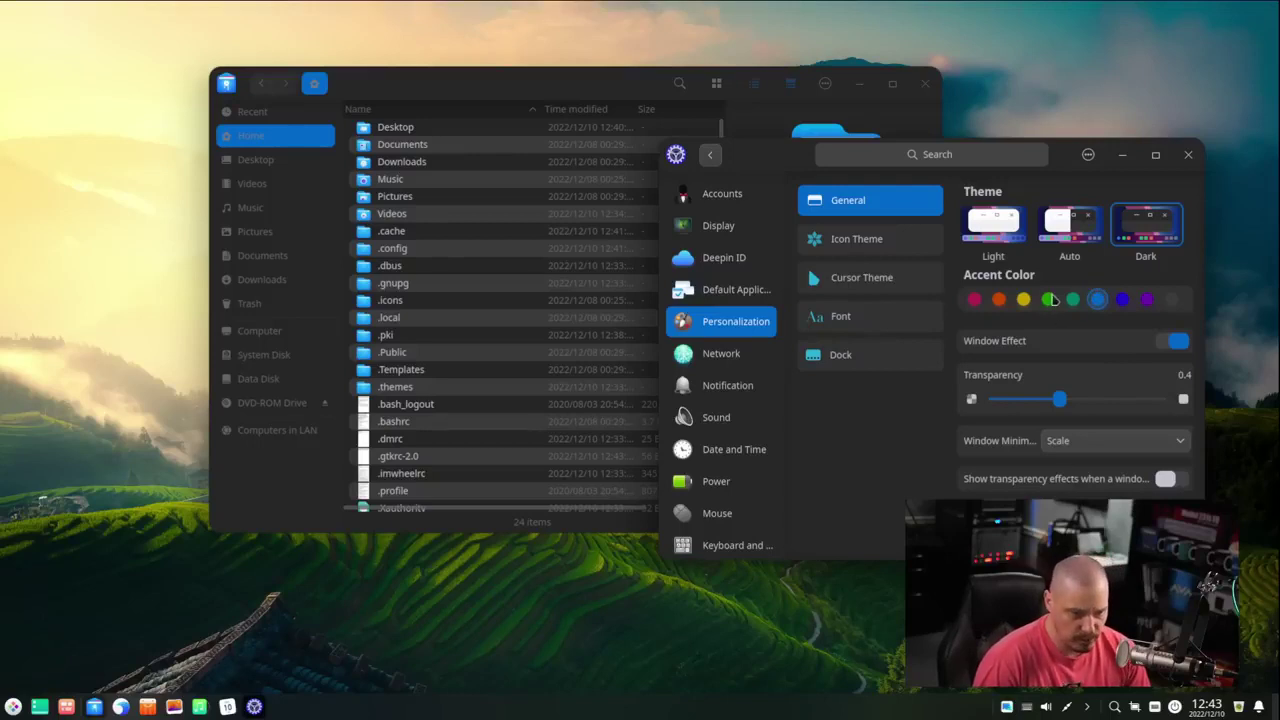
- Try green and orange accent colours, settle on teal, and close Control Center
left_click(1048, 299)
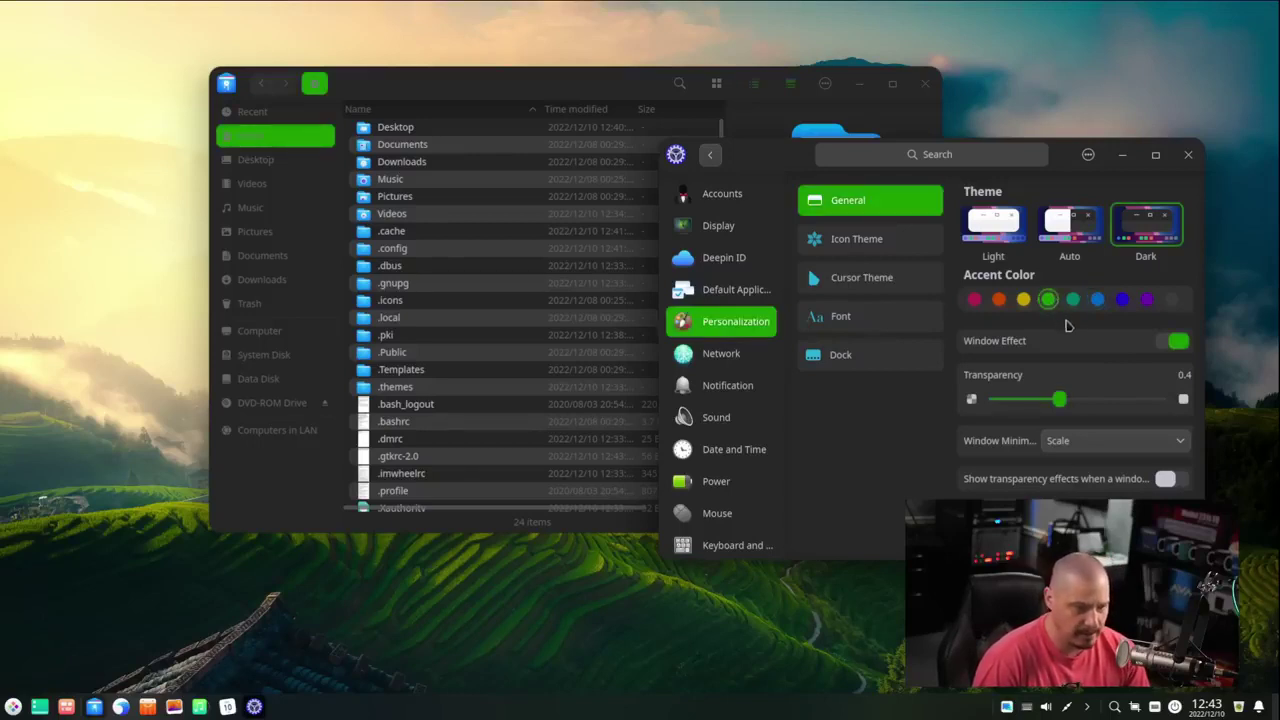
left_click(1073, 299)
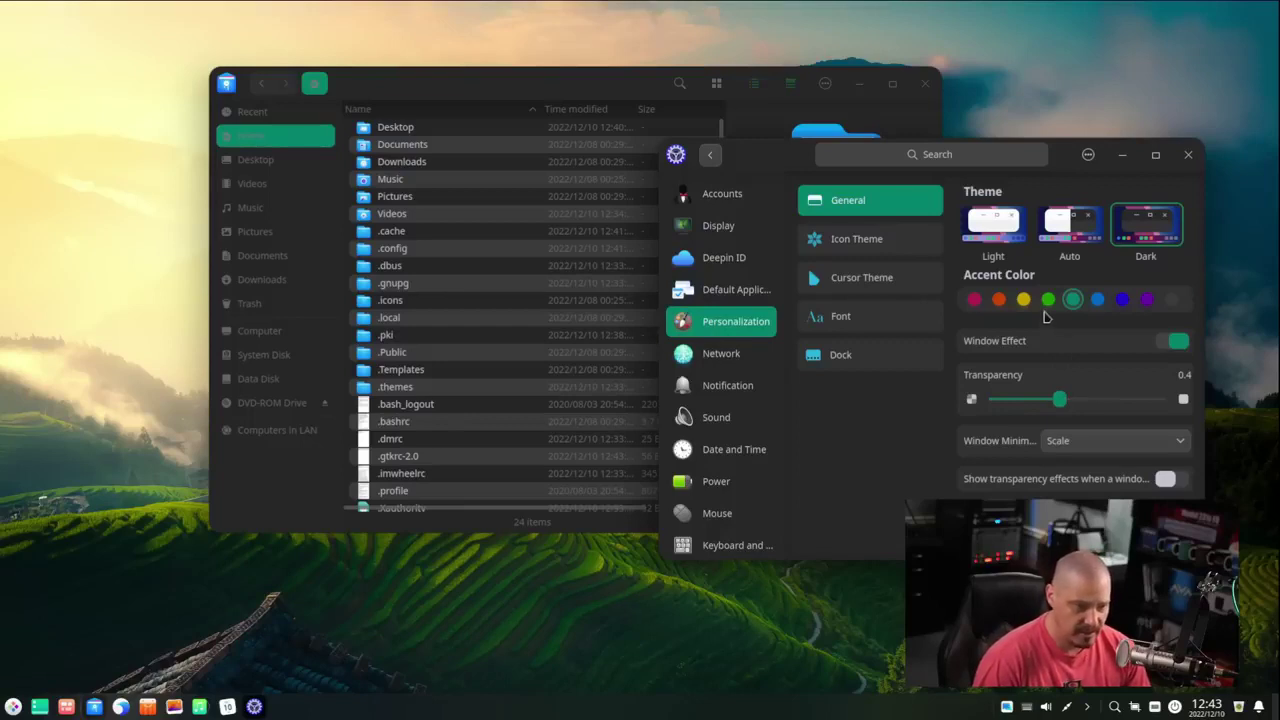
left_click(999, 300)
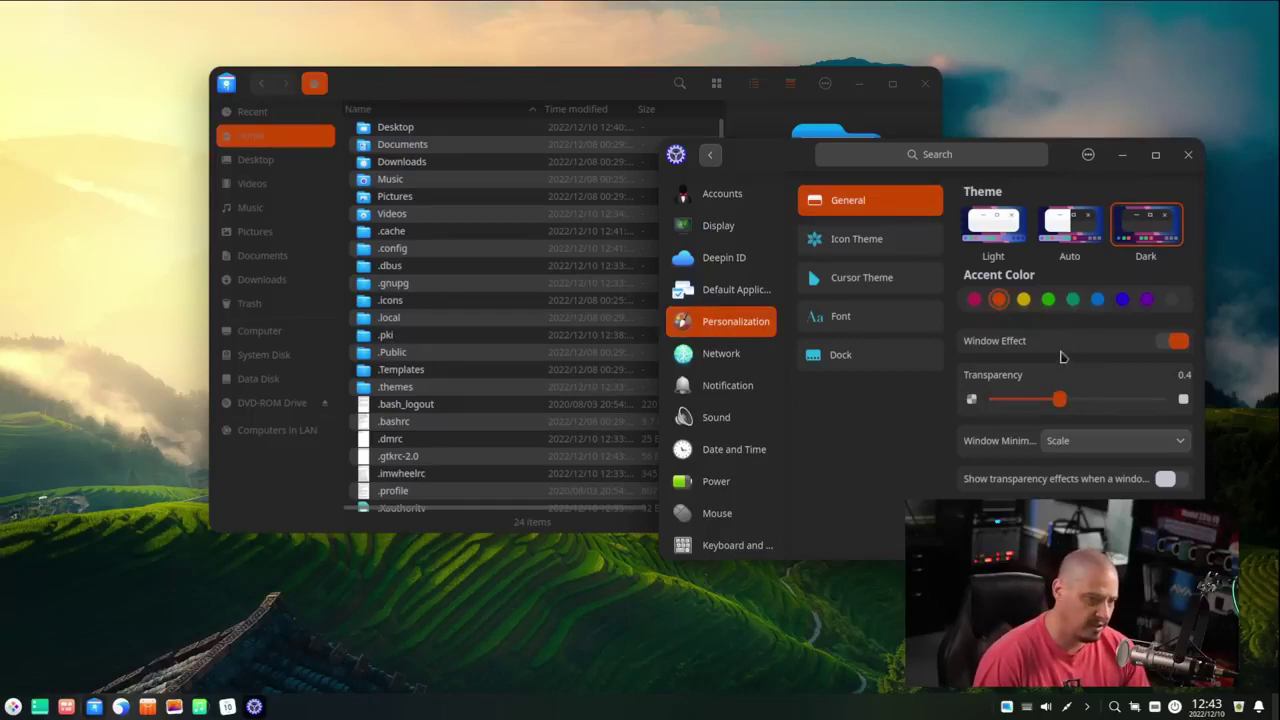
left_click(1072, 300)
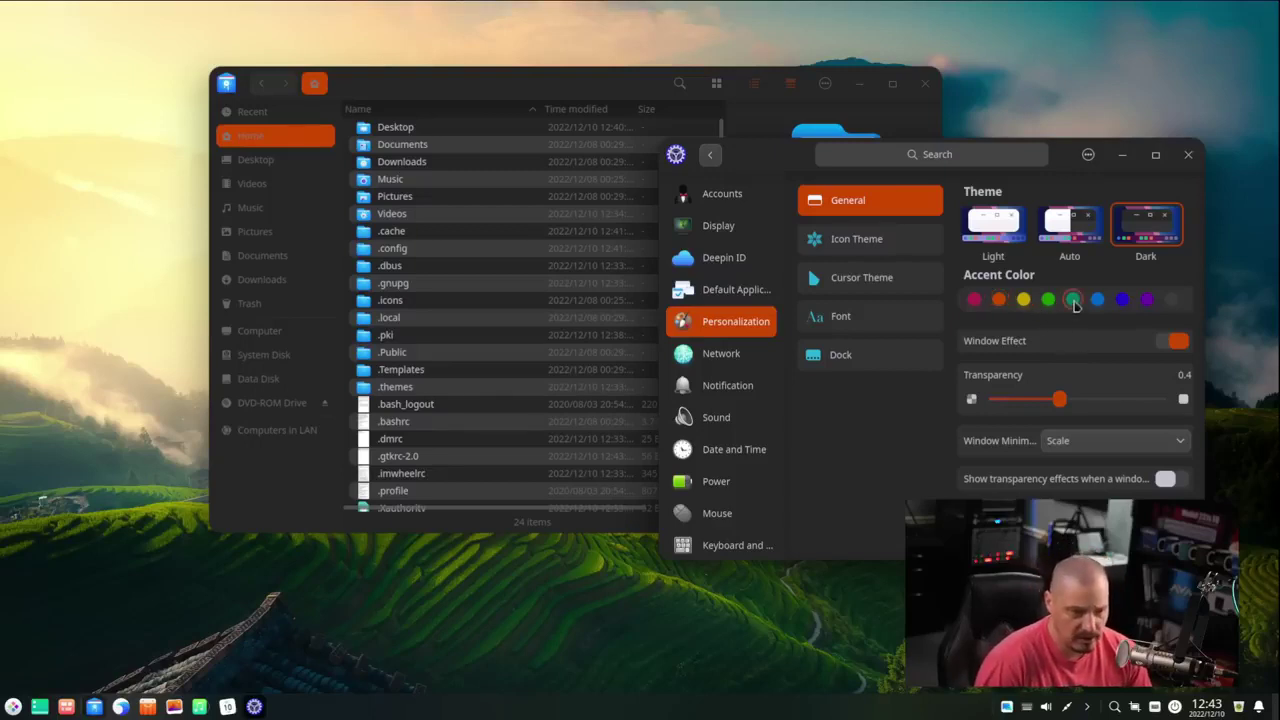
left_click(1188, 156)
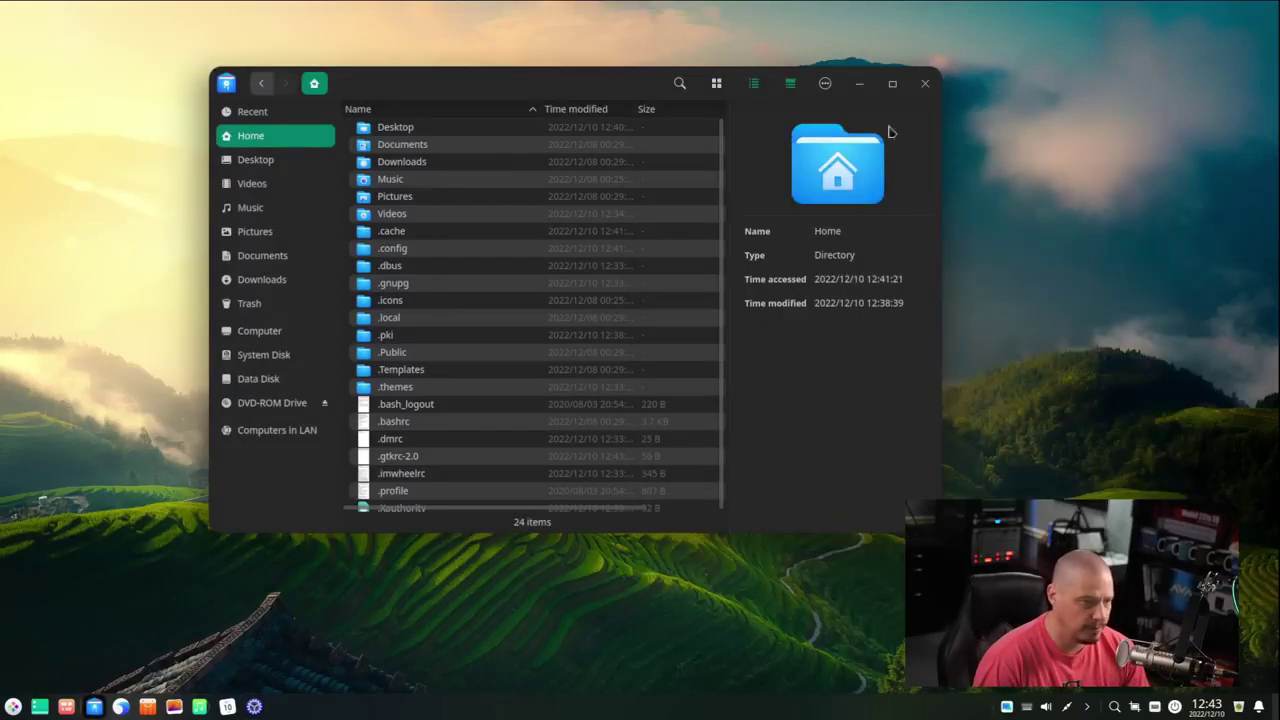
- Close the file manager and view Deepin Browser's About page, leaving a single New Tab
left_click(935, 85)
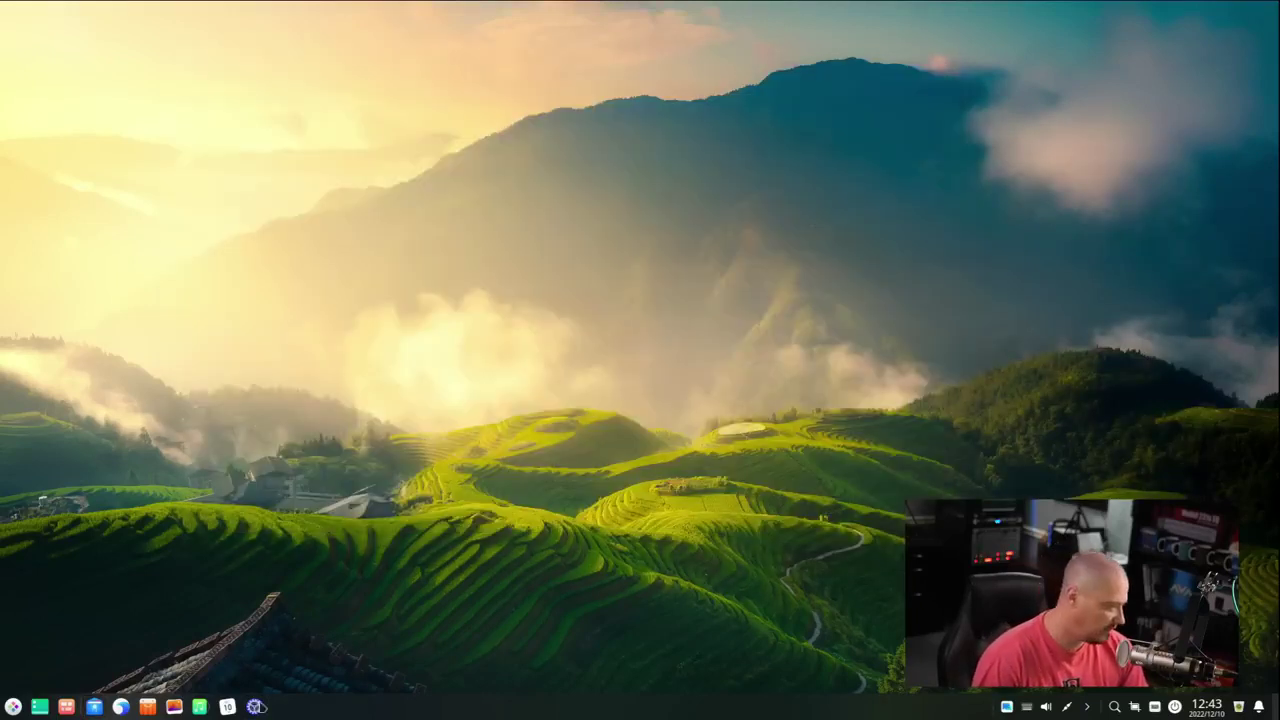
left_click(120, 706)
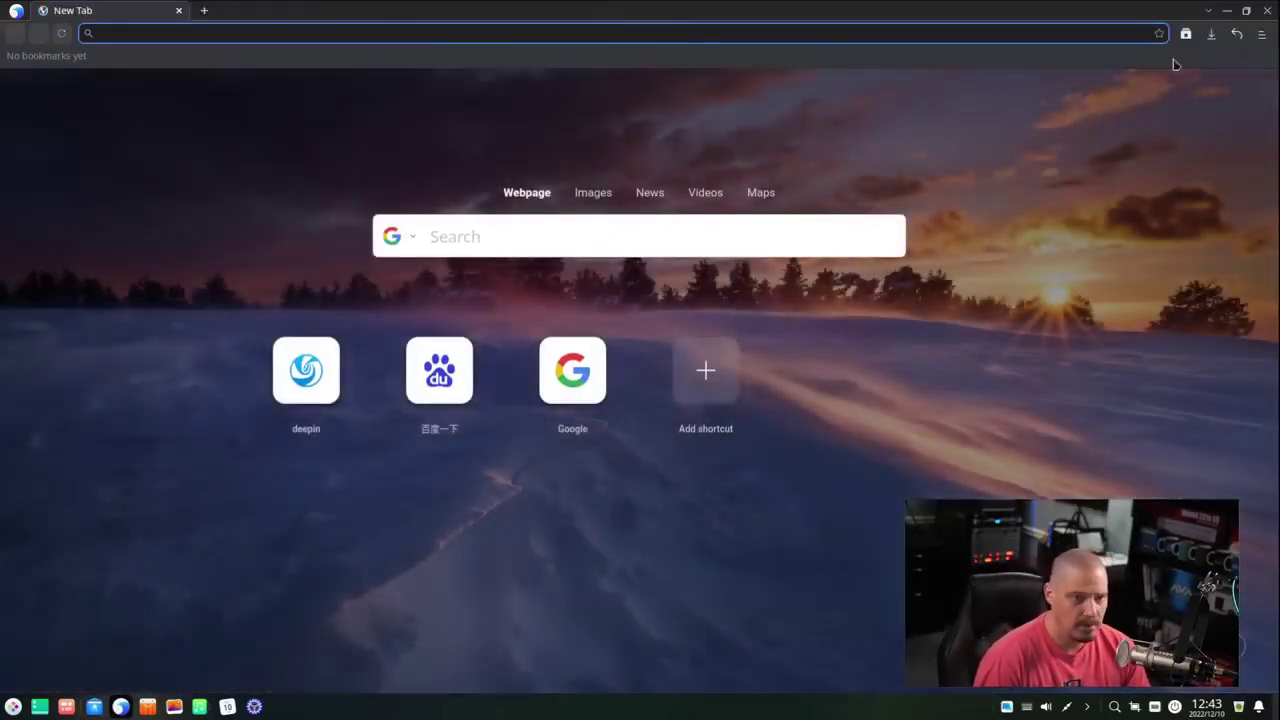
left_click(1262, 33)
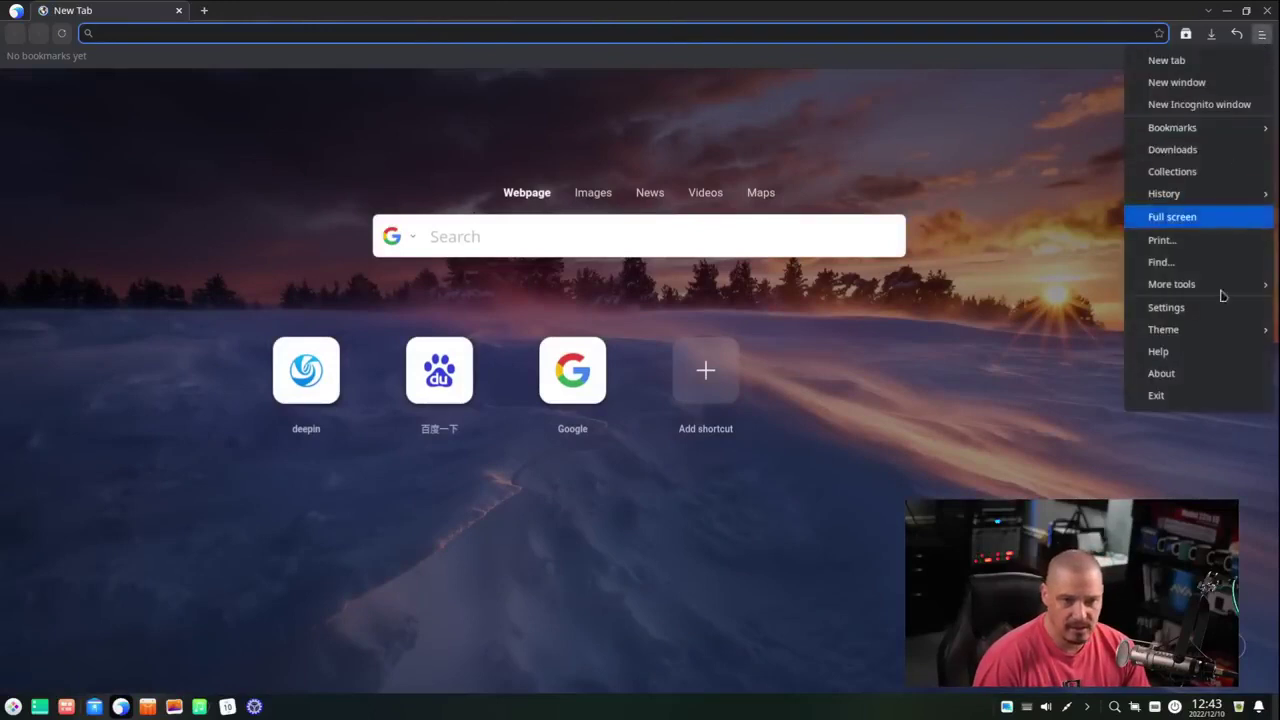
left_click(1229, 375)
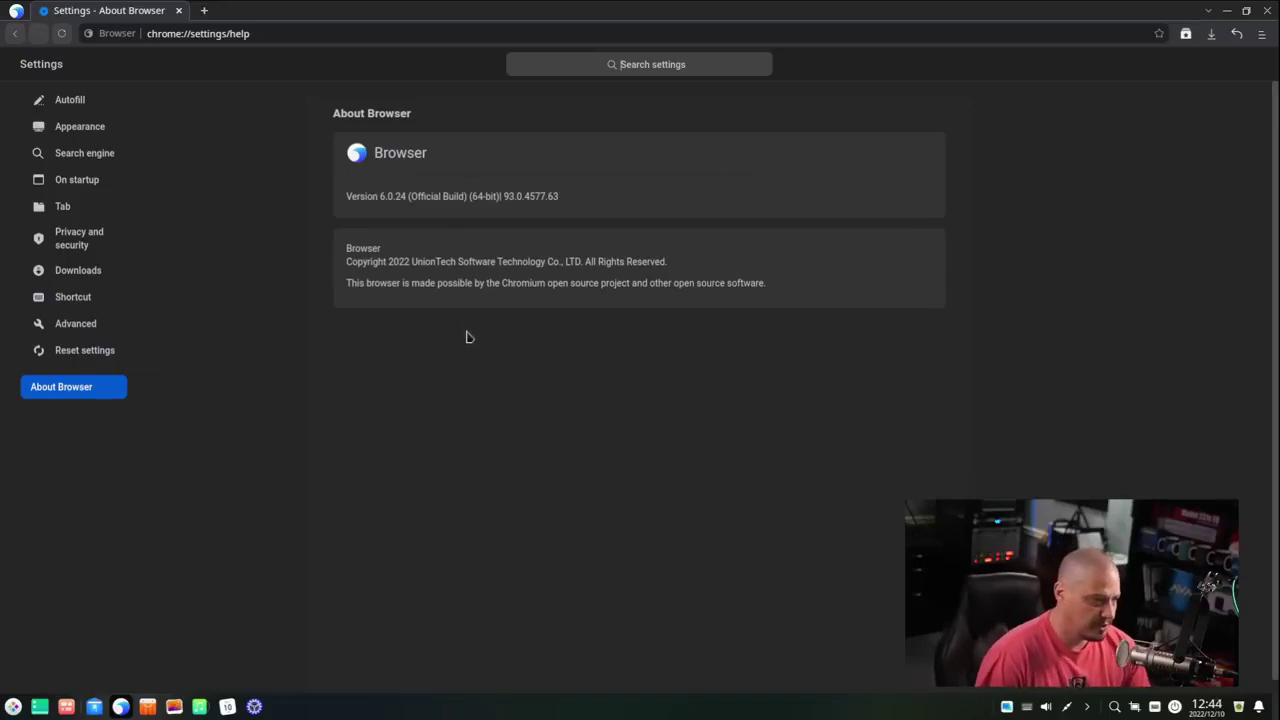
left_click_drag(381, 249, 349, 250)
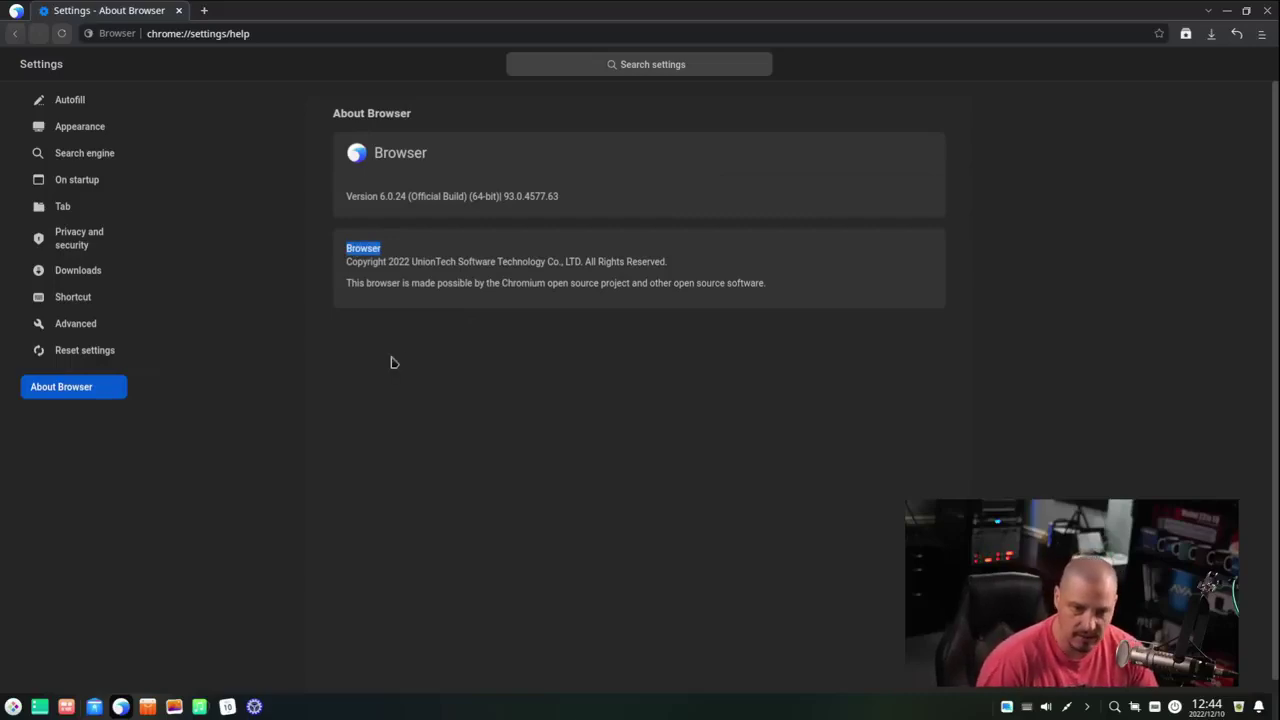
left_click(204, 10)
left_click(178, 10)
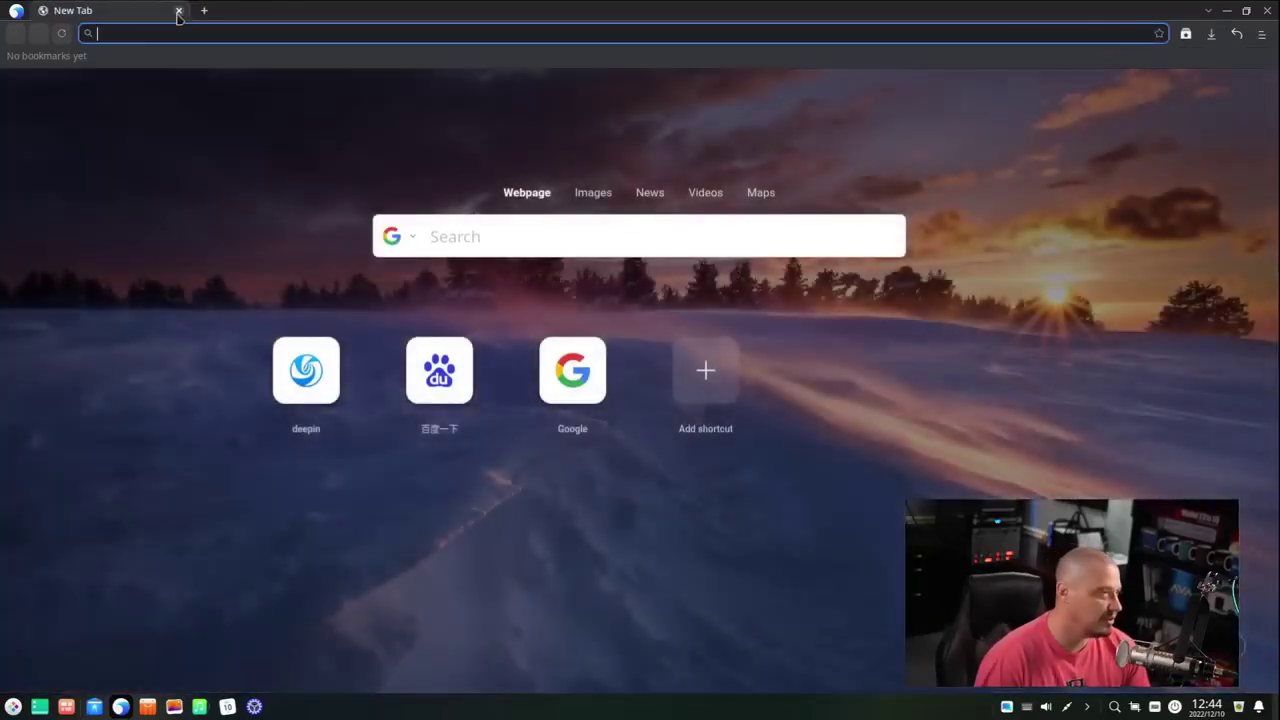
- Close Deepin Browser by closing its only New Tab
left_click(178, 10)
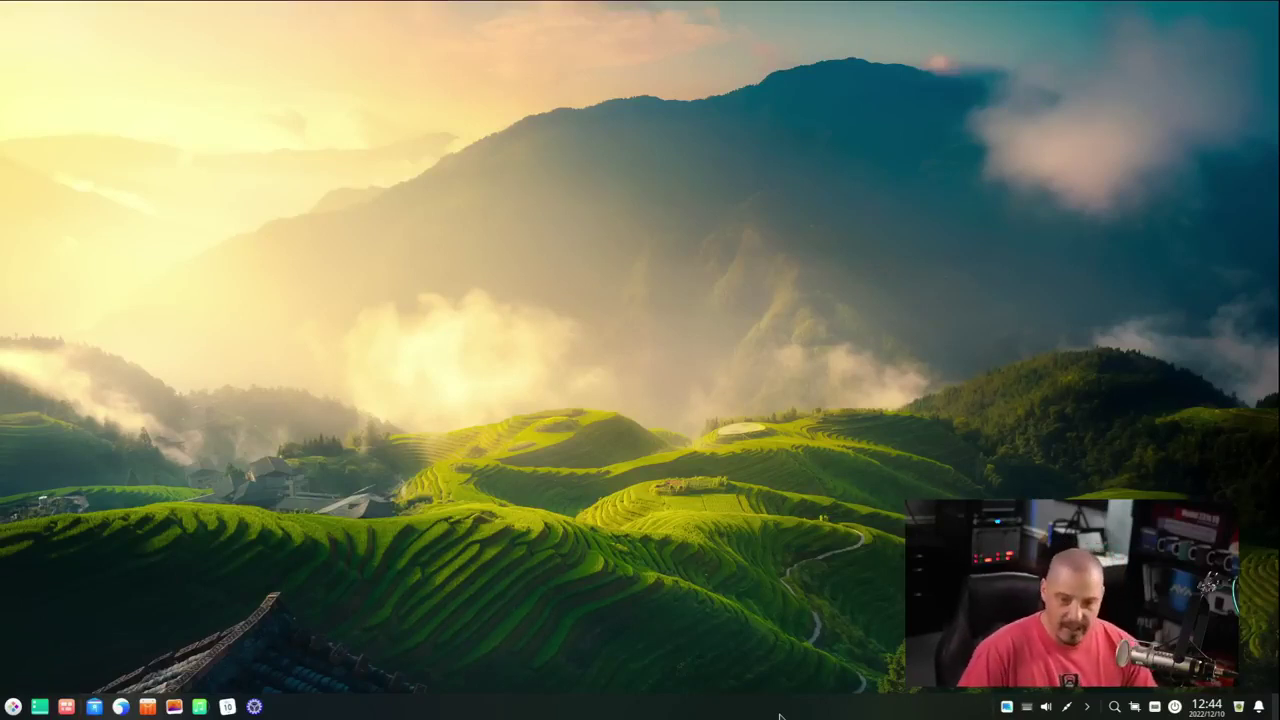
- Open and close Album, then open Music and minimise it to the system tray
left_click(172, 707)
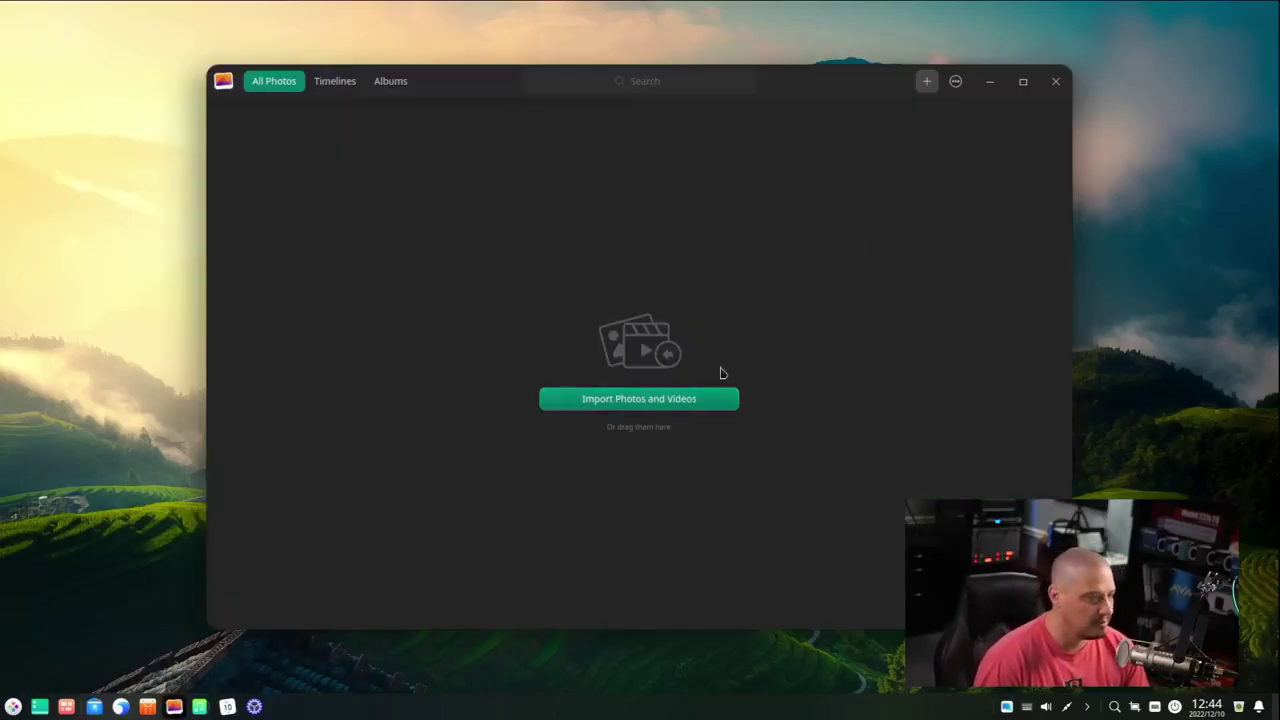
left_click(1055, 81)
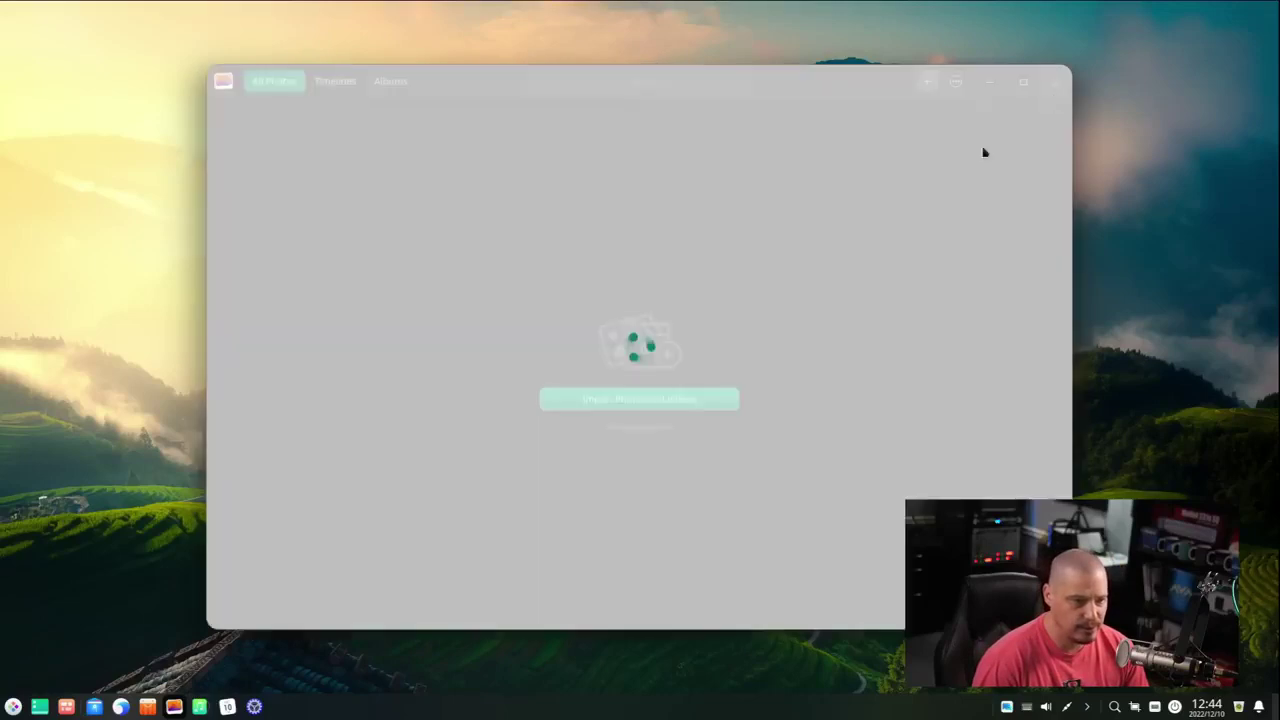
left_click(199, 707)
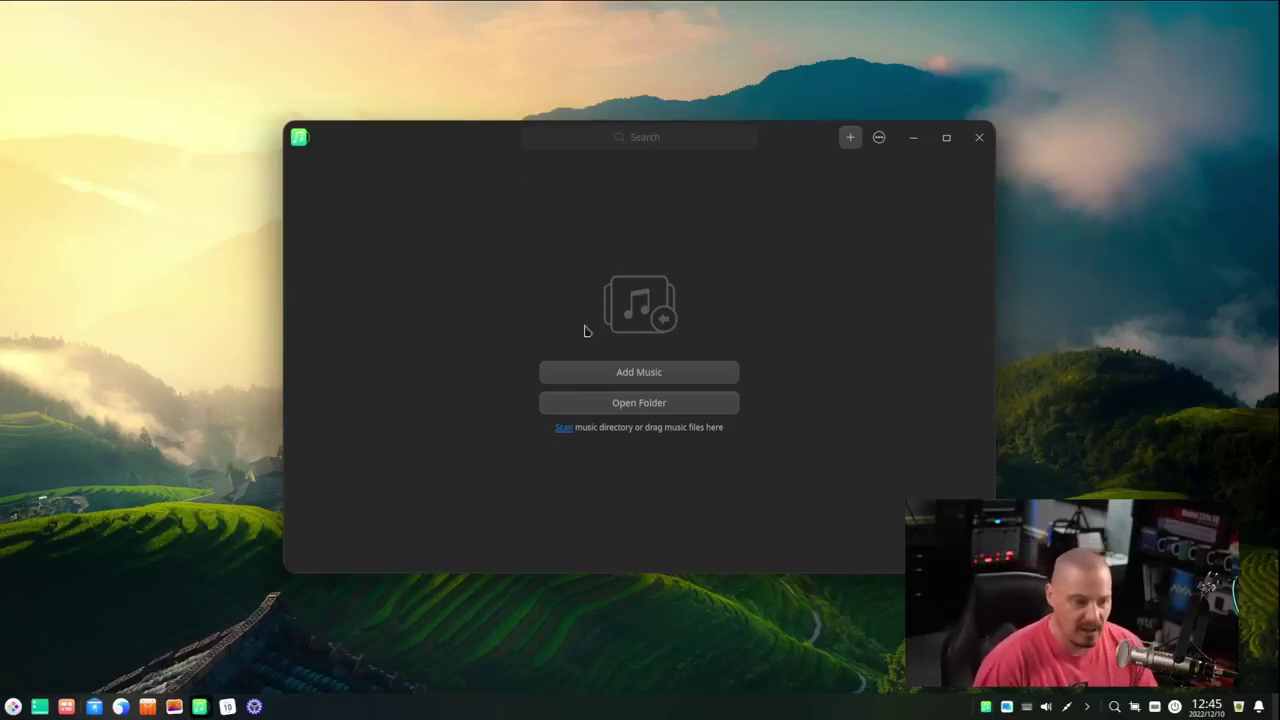
left_click(562, 430)
left_click(979, 138)
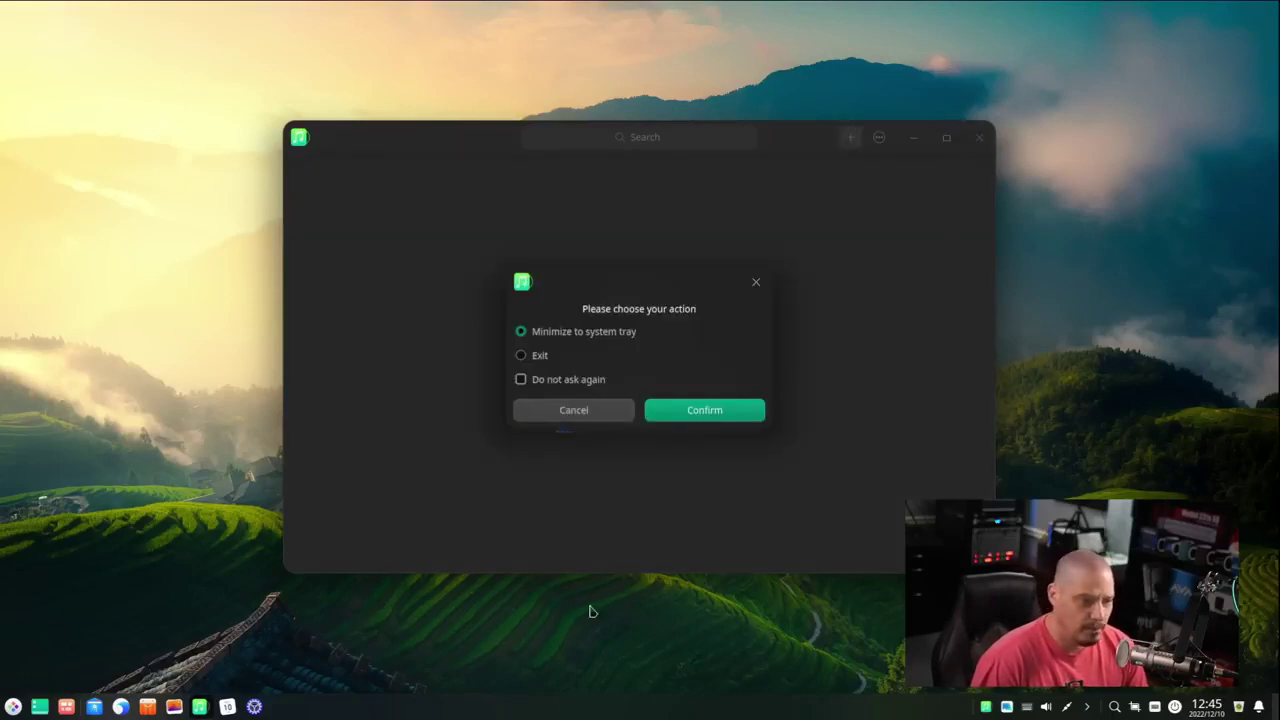
left_click(704, 412)
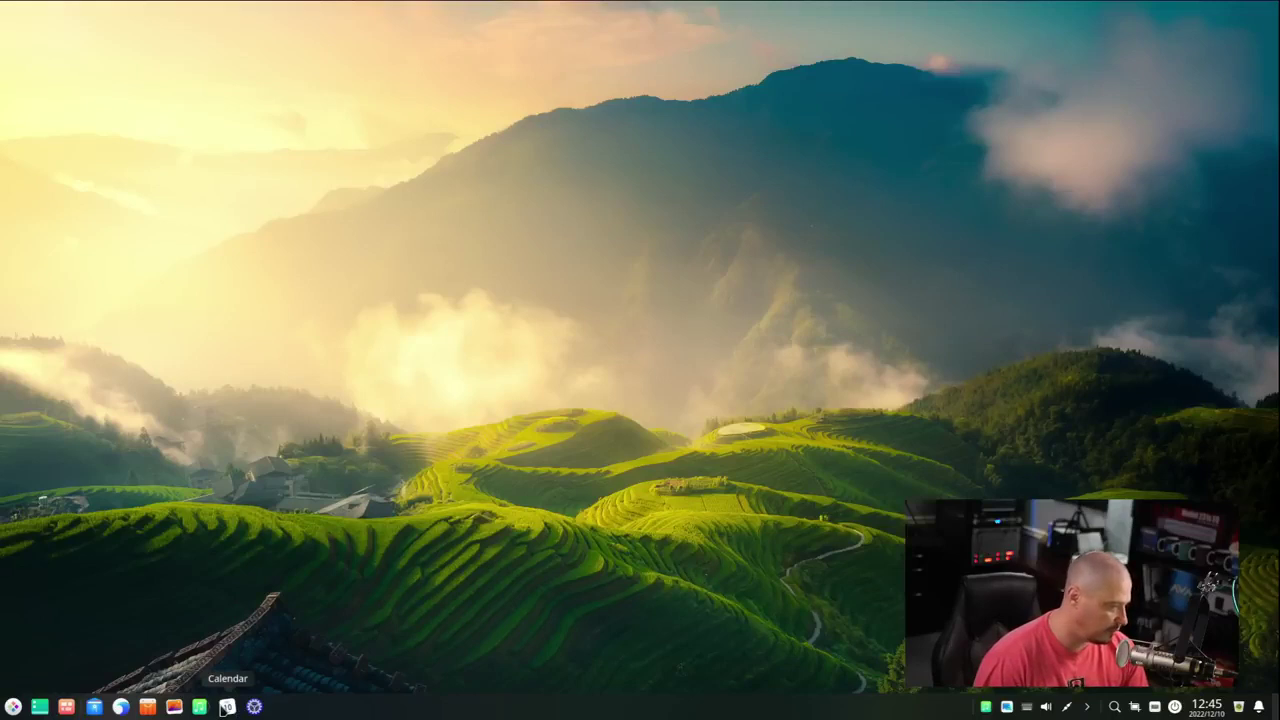
left_click(226, 706)
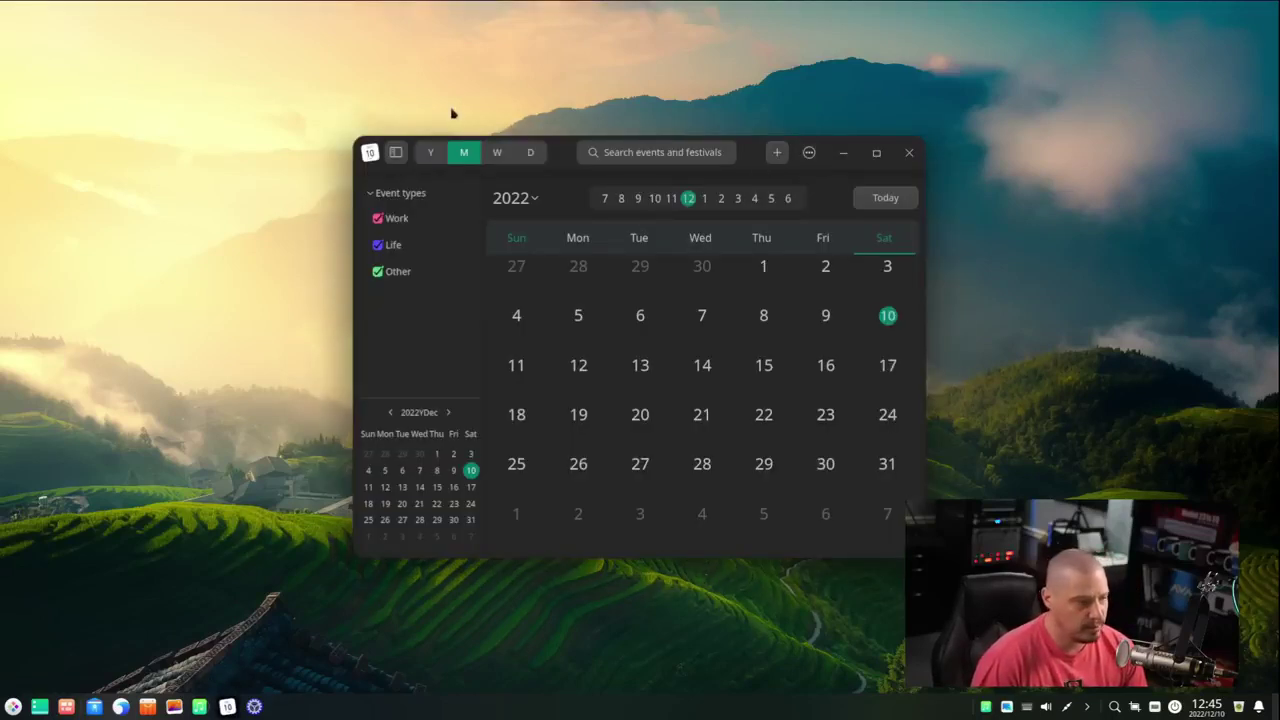
left_click_drag(557, 161, 683, 140)
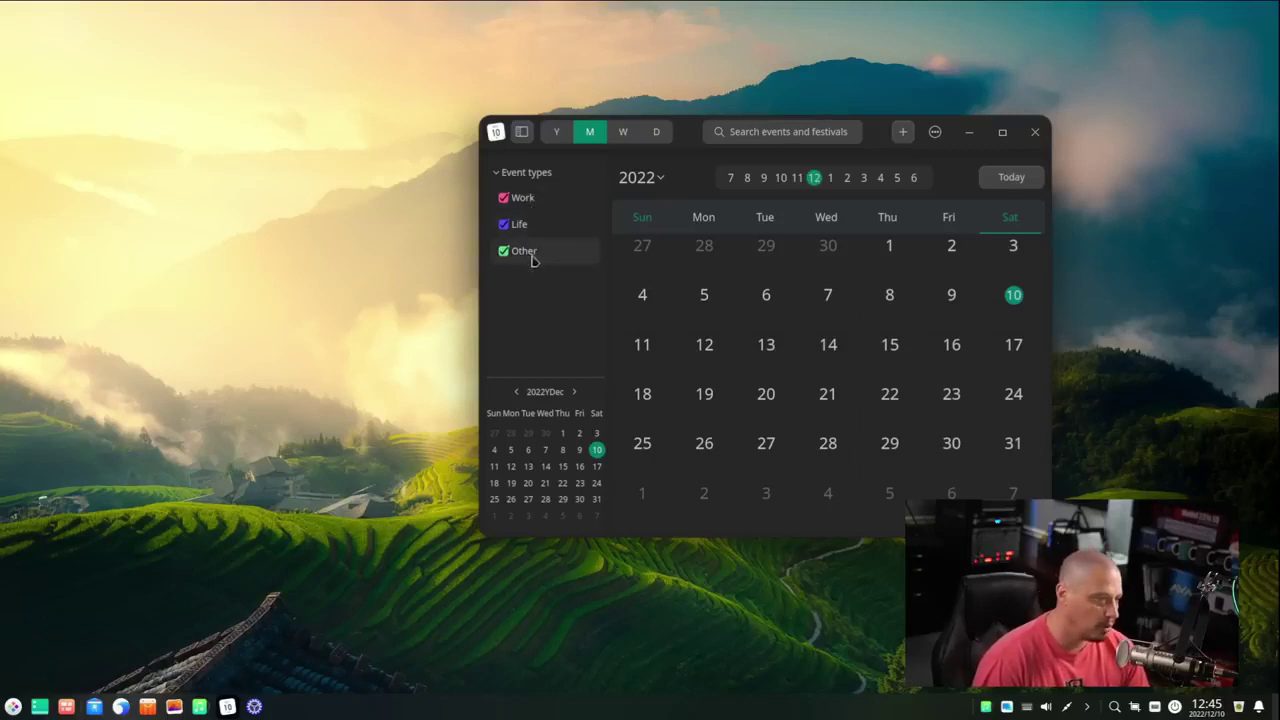
left_click(1035, 134)
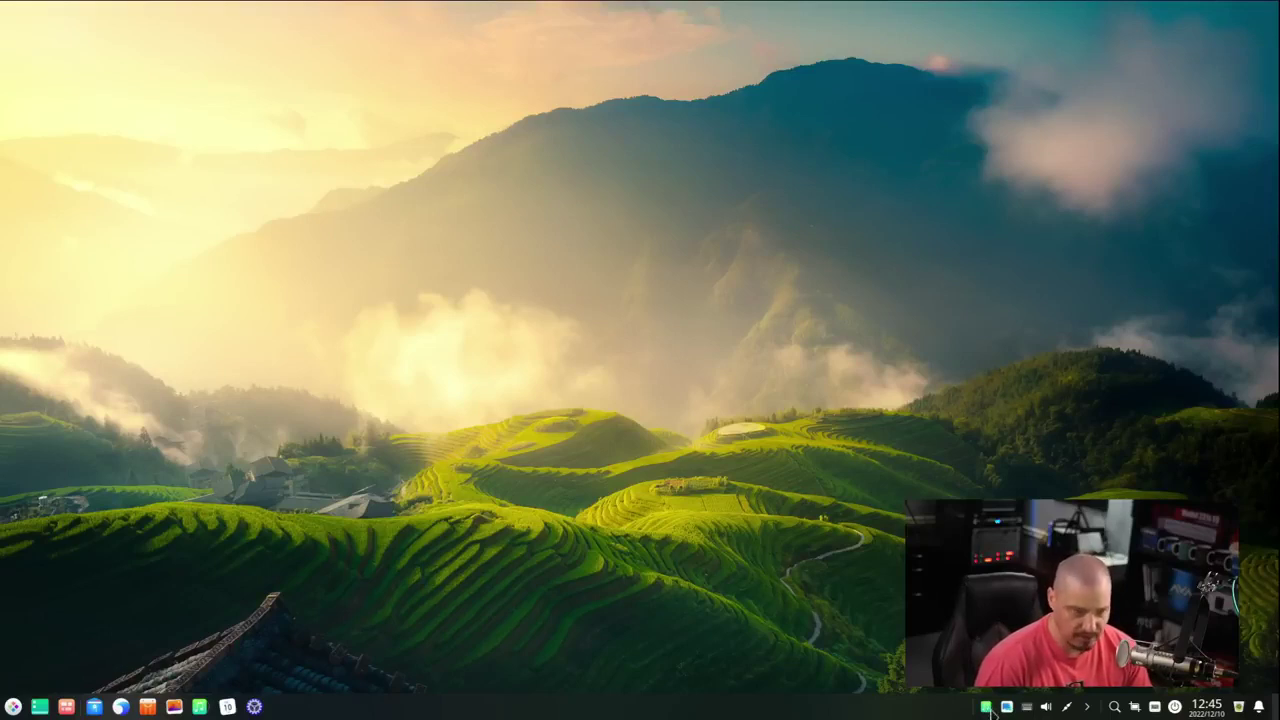
- Toggle the Music window from its tray icon several times, then exit Music from its main menu
left_click(987, 707)
left_click(988, 708)
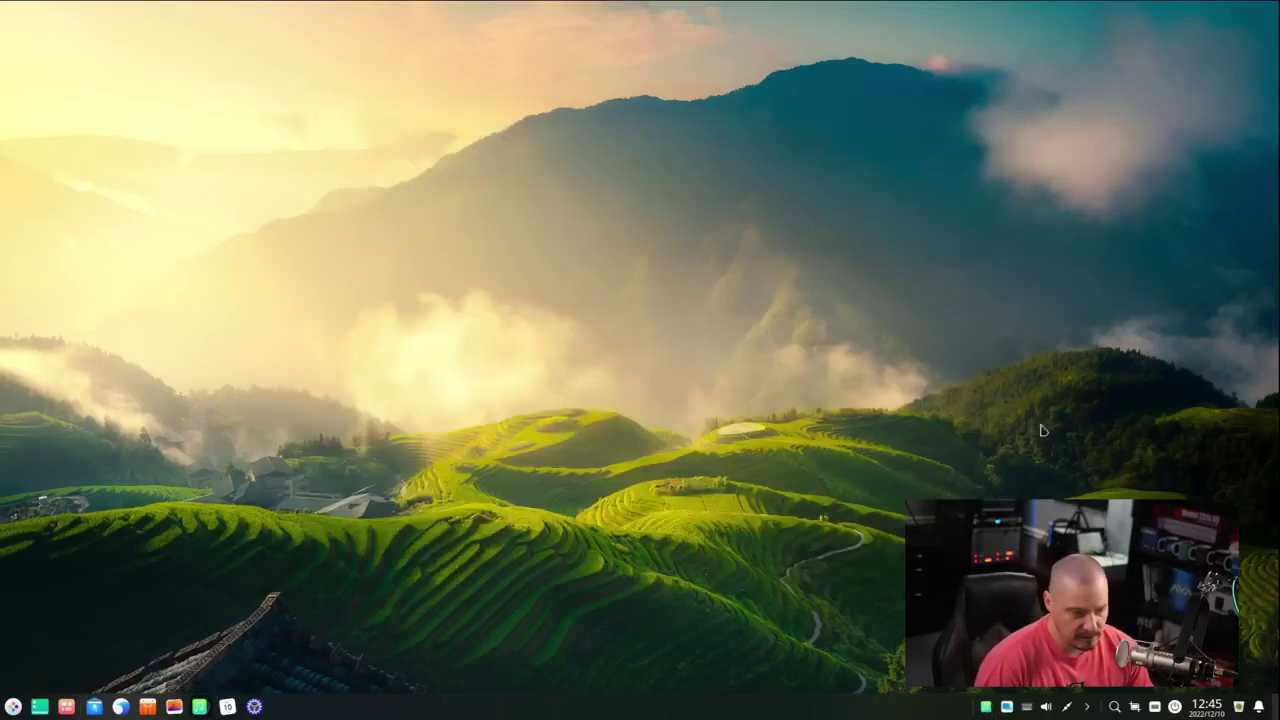
left_click(987, 707)
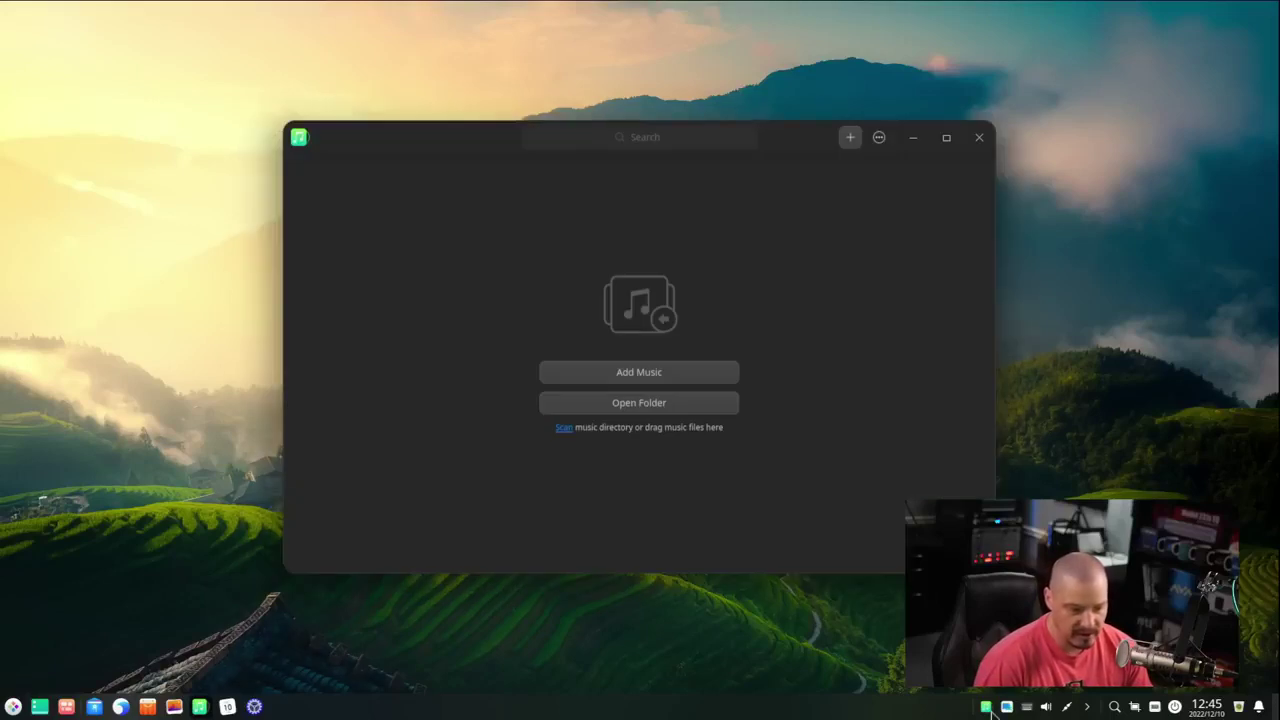
left_click(987, 707)
left_click(987, 707)
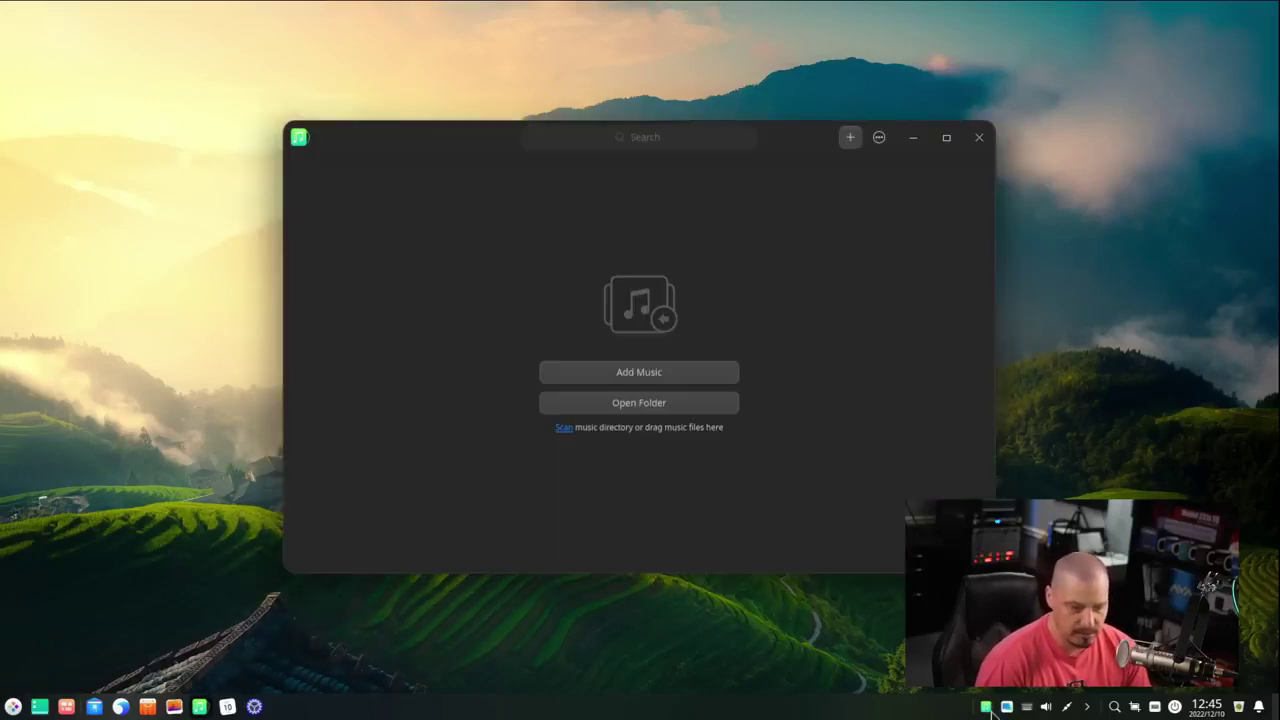
left_click(987, 707)
left_click(987, 707)
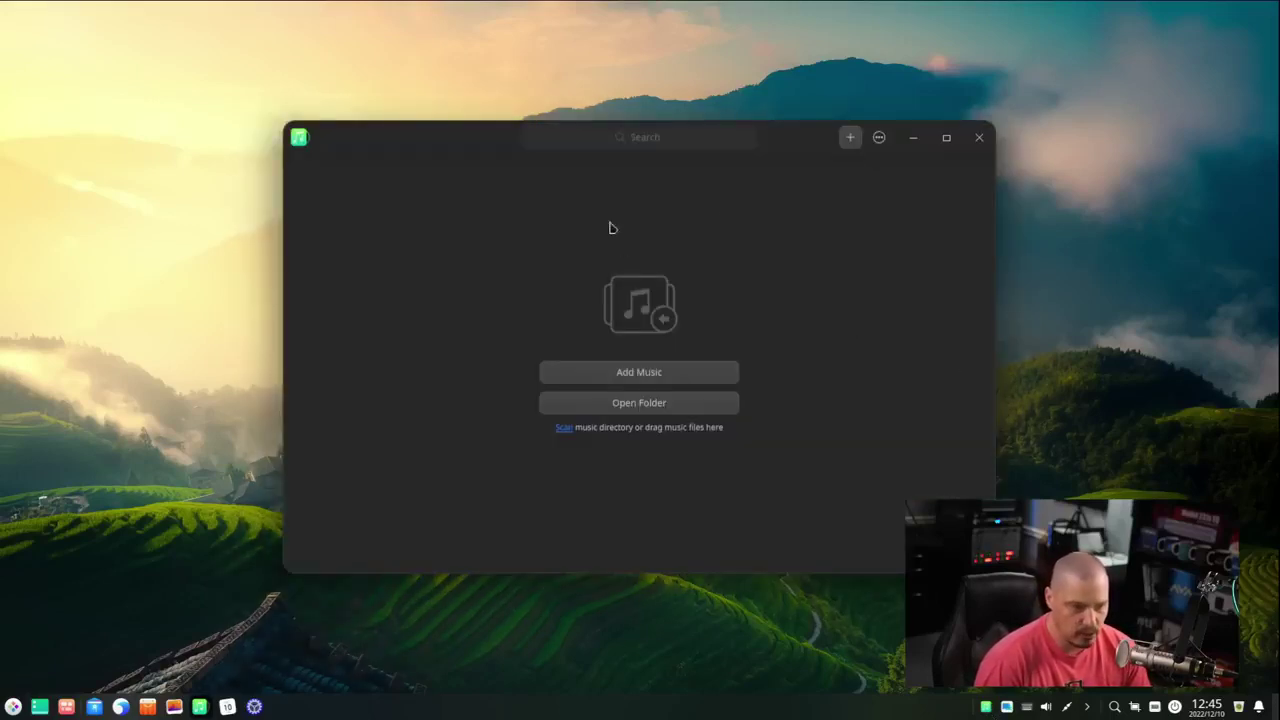
left_click(881, 139)
left_click(937, 324)
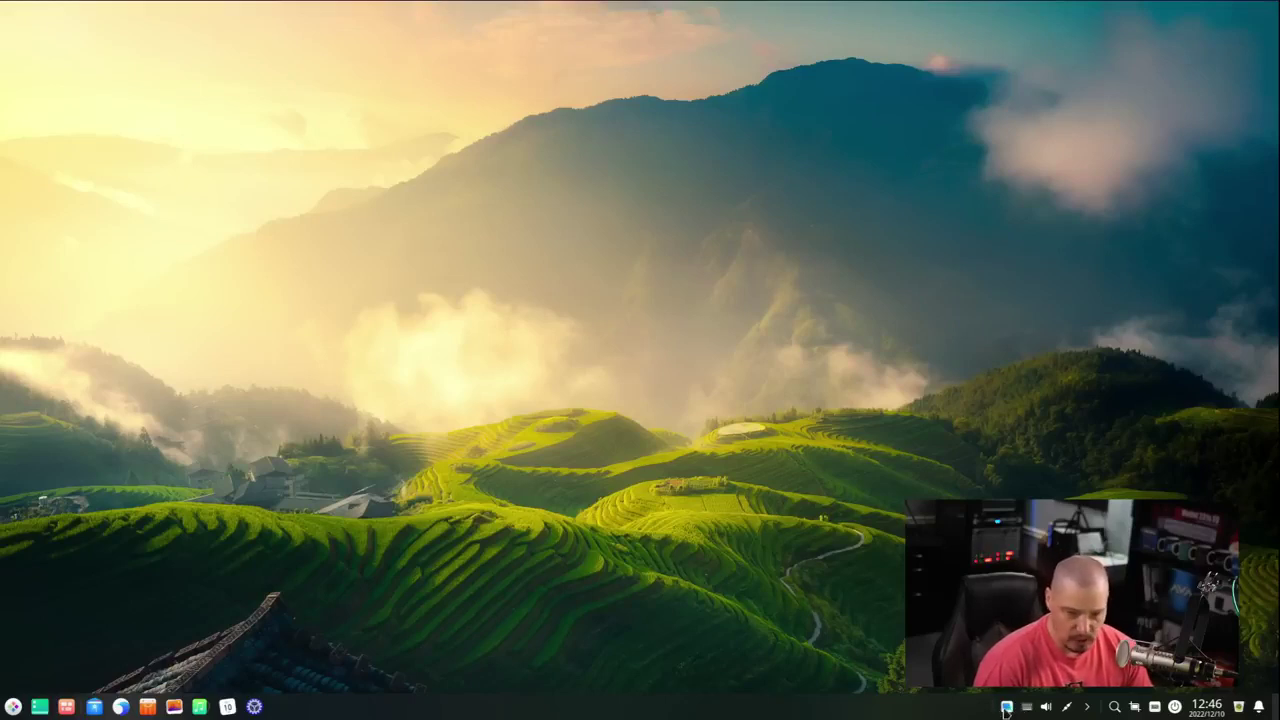
- Restore Deepin Home from the tray and exit it through the ••• menu
left_click(1006, 707)
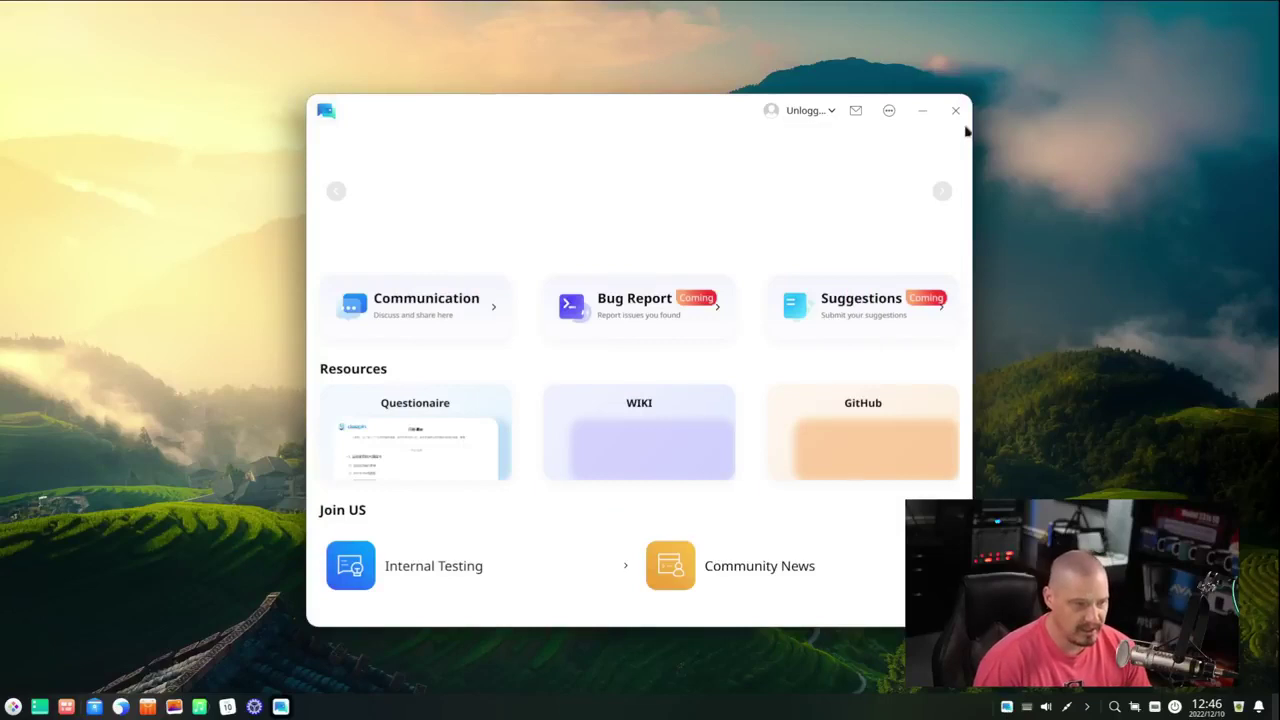
left_click(889, 112)
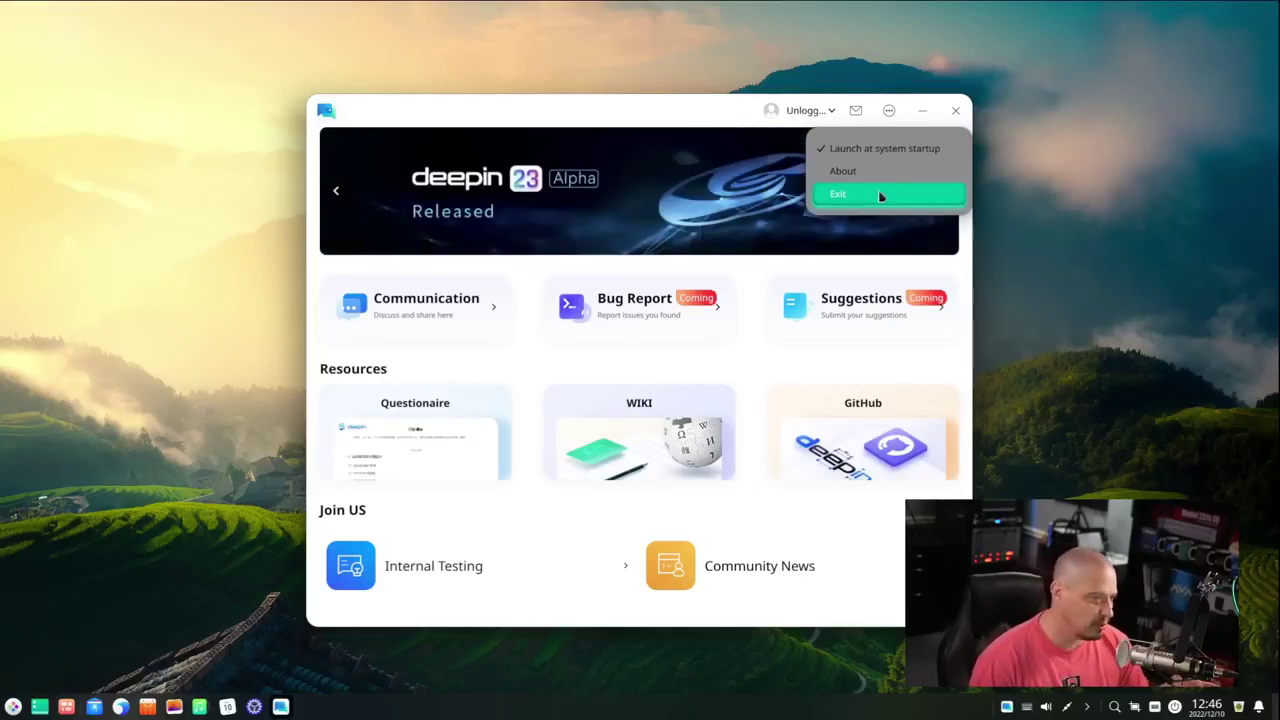
left_click(880, 196)
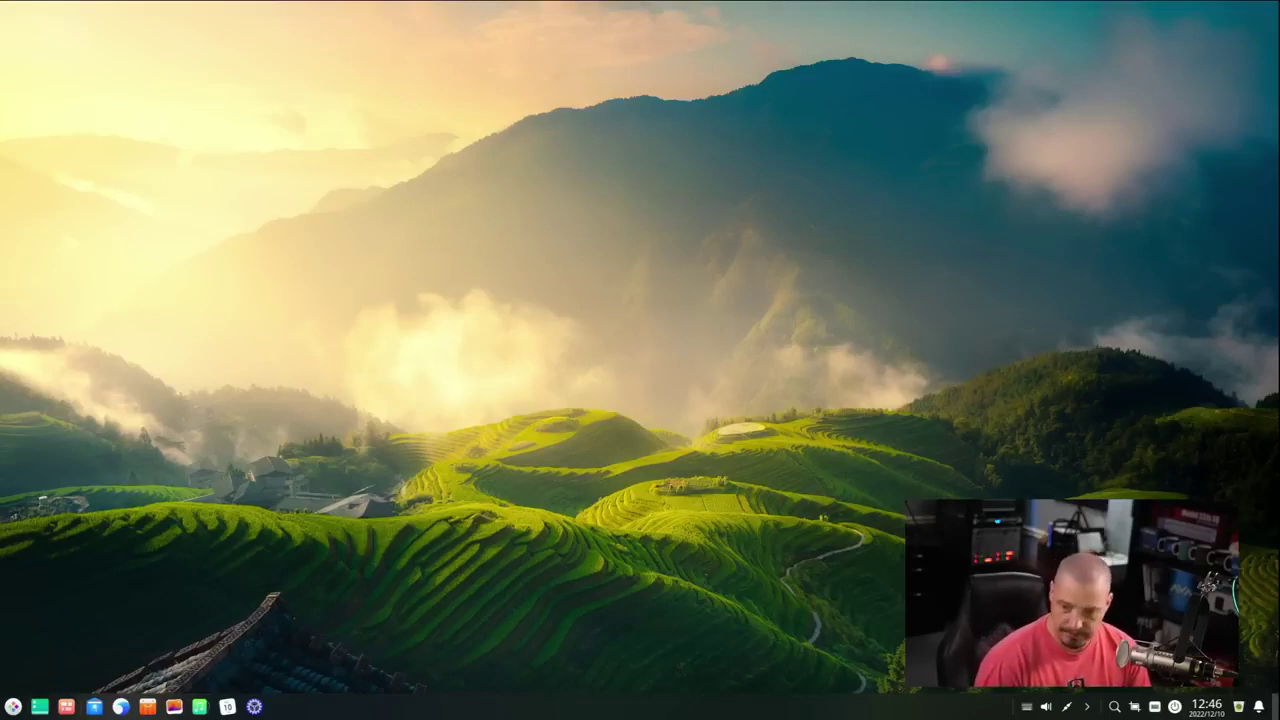
left_click(14, 707)
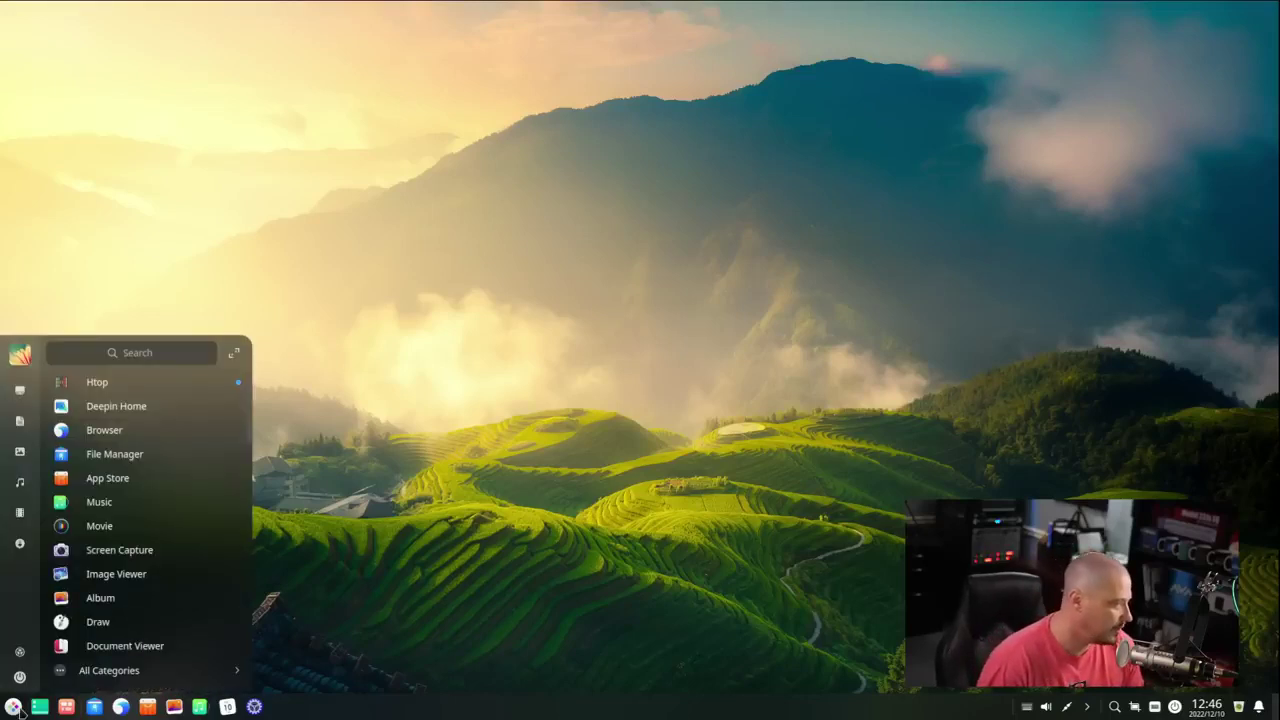
left_click(14, 707)
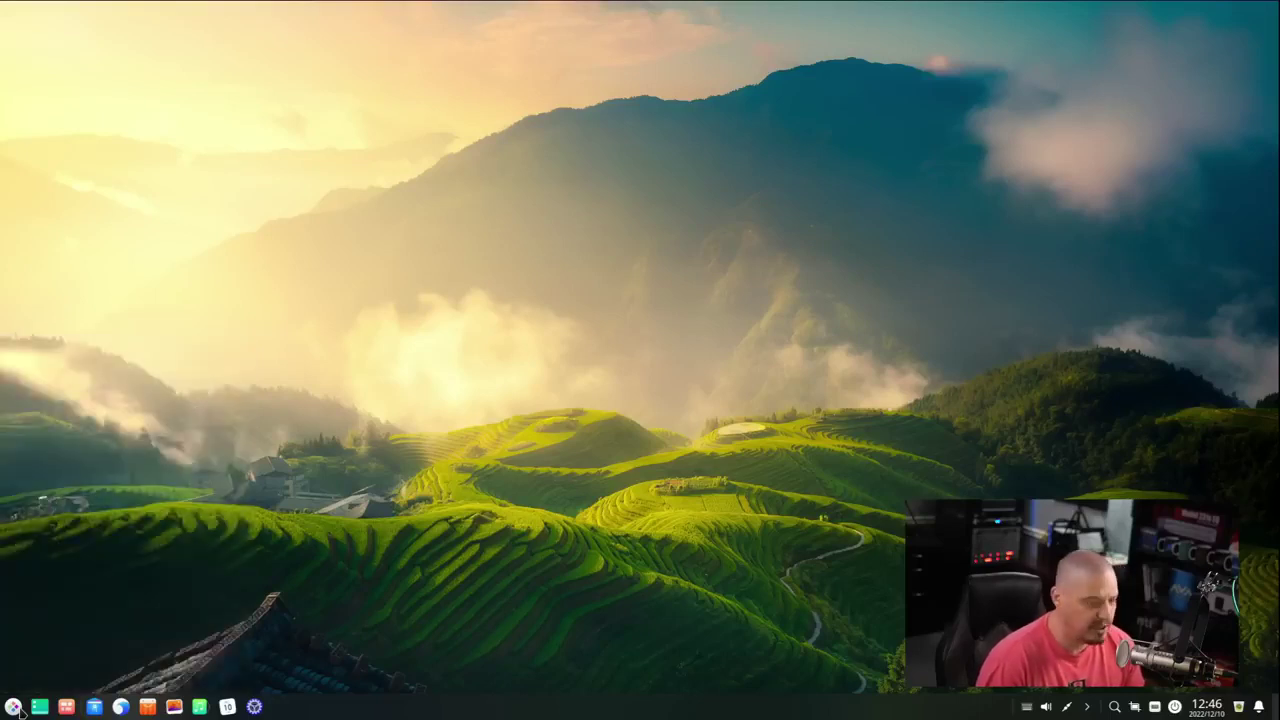
right_click(14, 707)
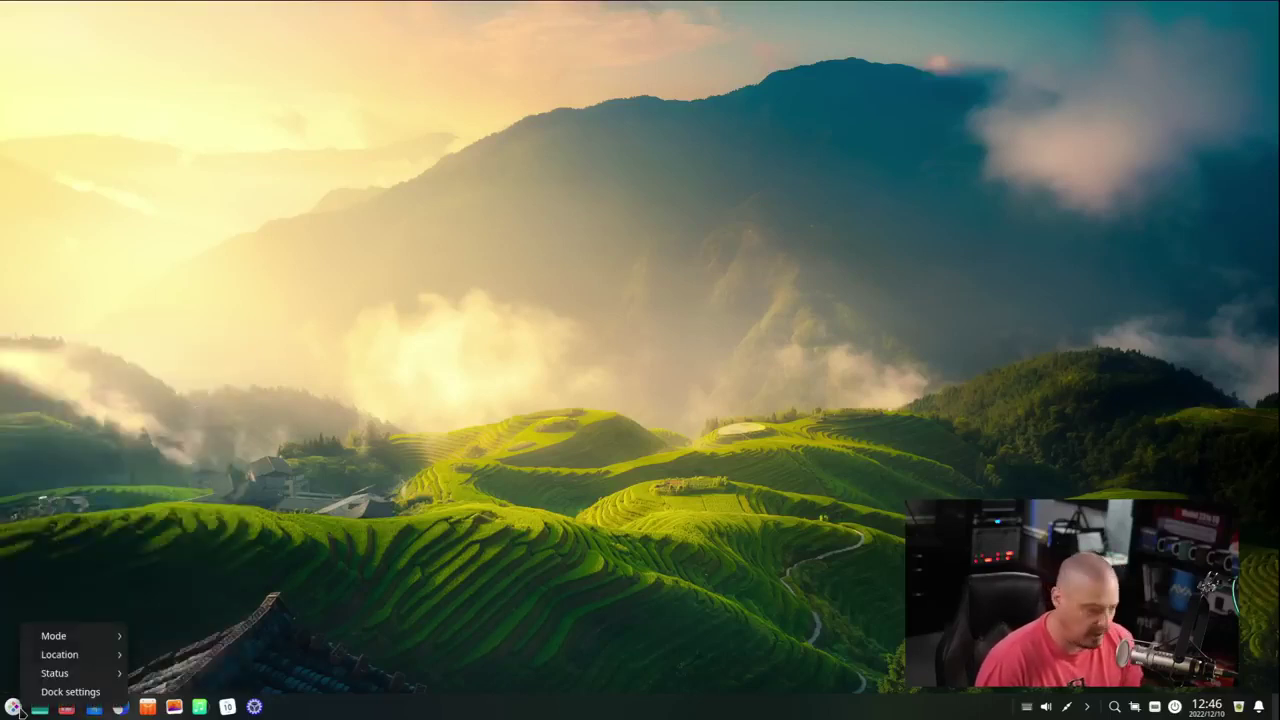
mouse_move(78, 641)
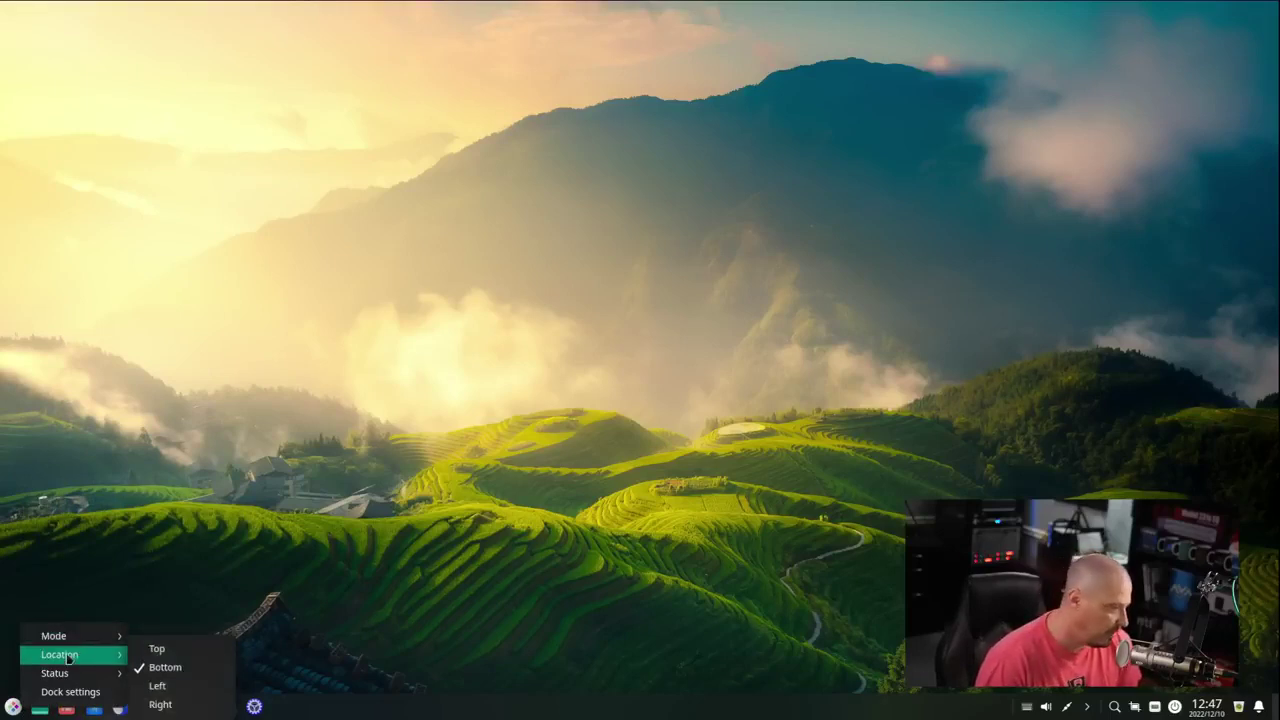
left_click(179, 653)
right_click(345, 22)
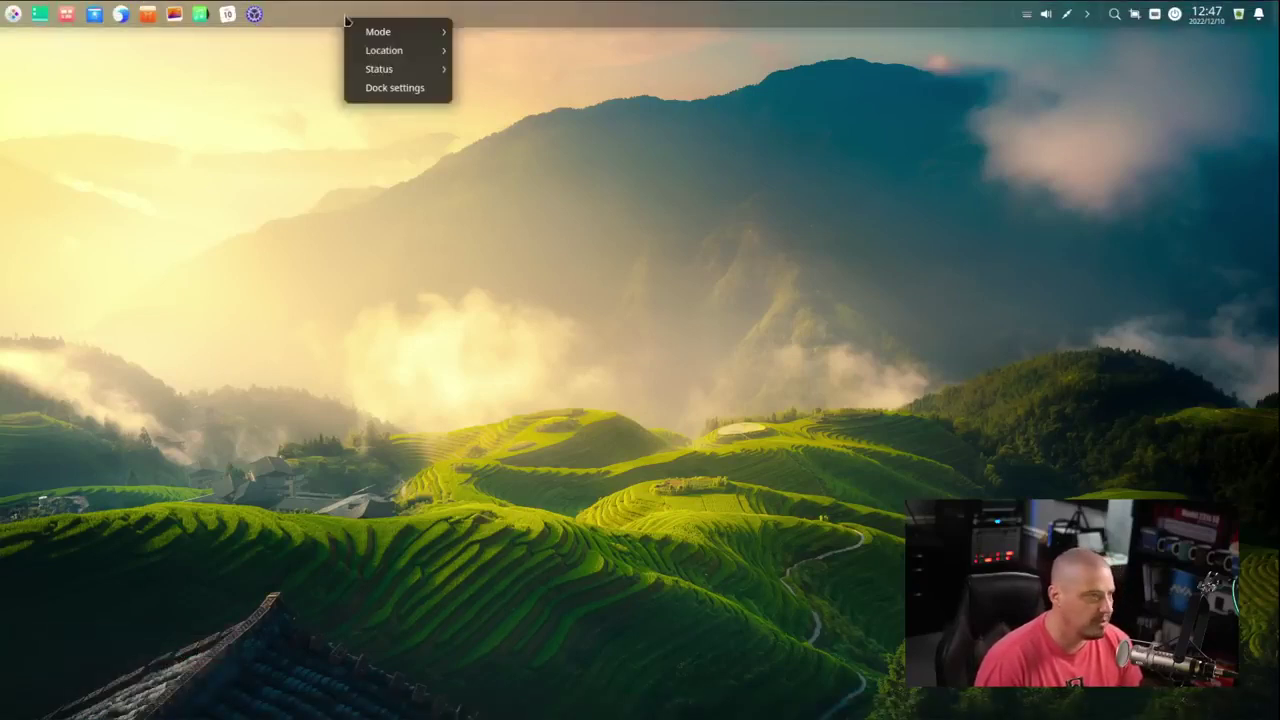
mouse_move(423, 51)
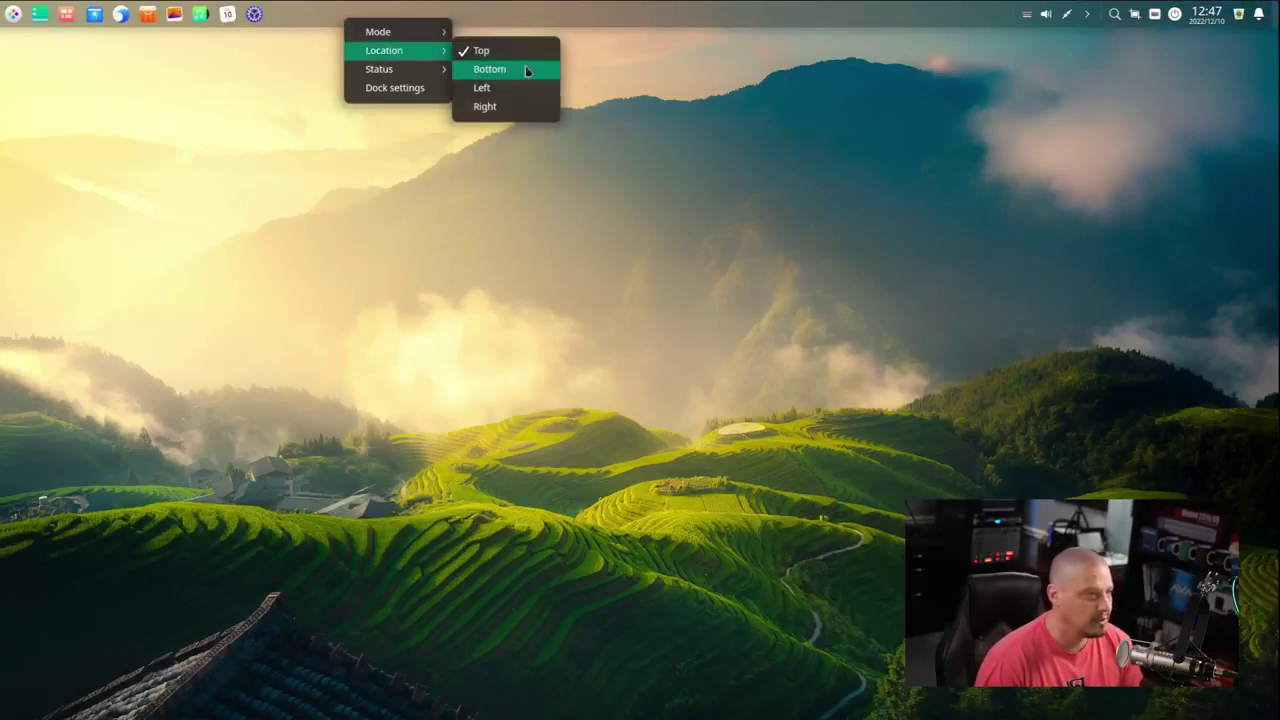
left_click(489, 69)
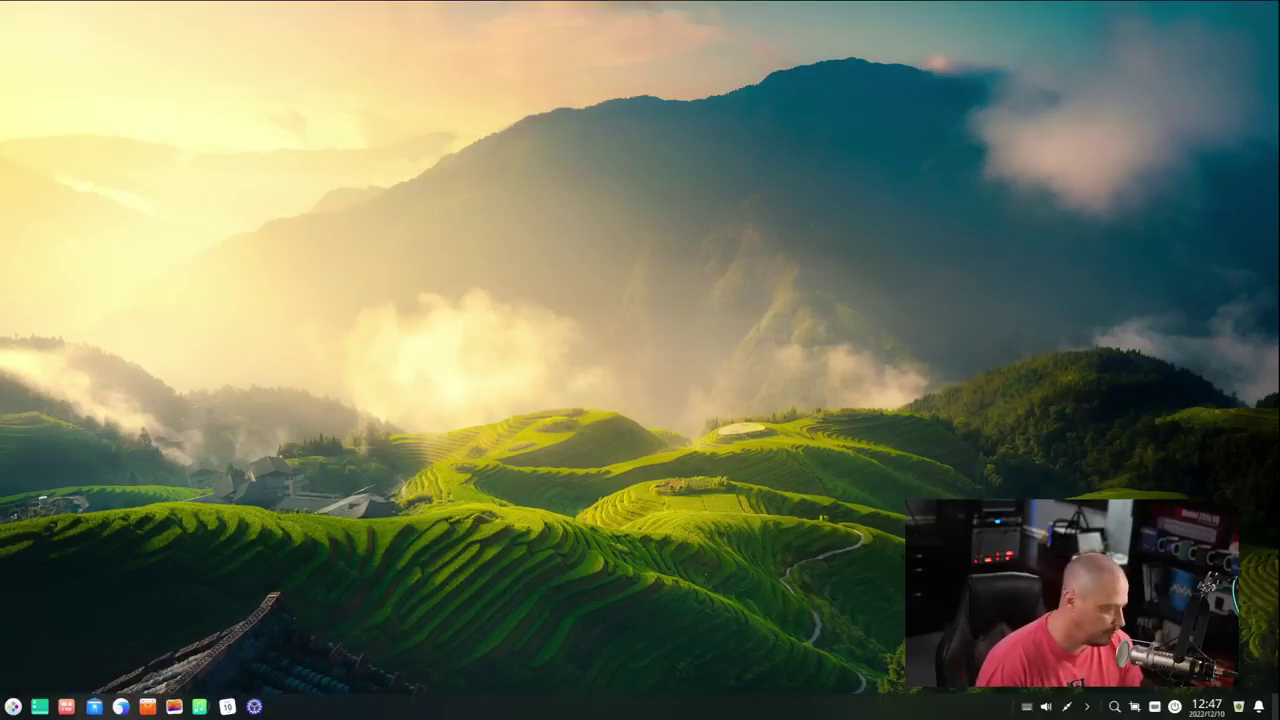
right_click(14, 705)
mouse_move(55, 675)
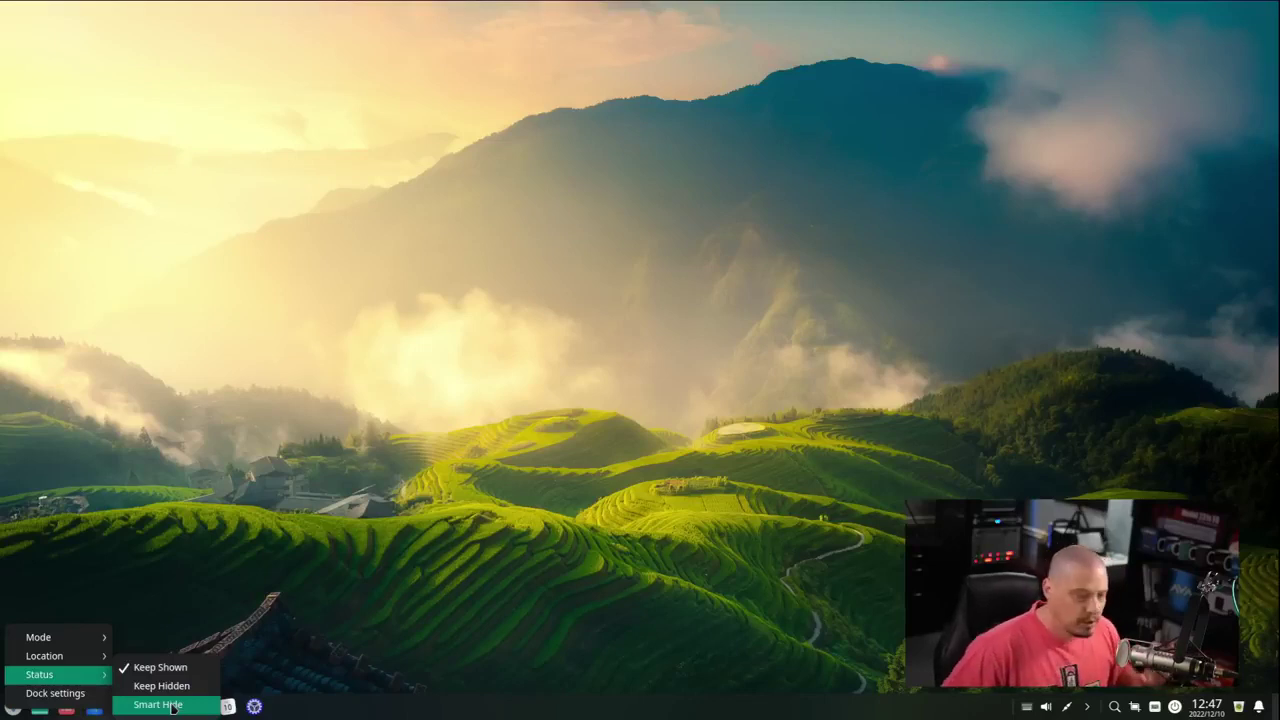
- Set the dock to Smart Hide, then launch Deepin Browser and close its New Tab
left_click(172, 707)
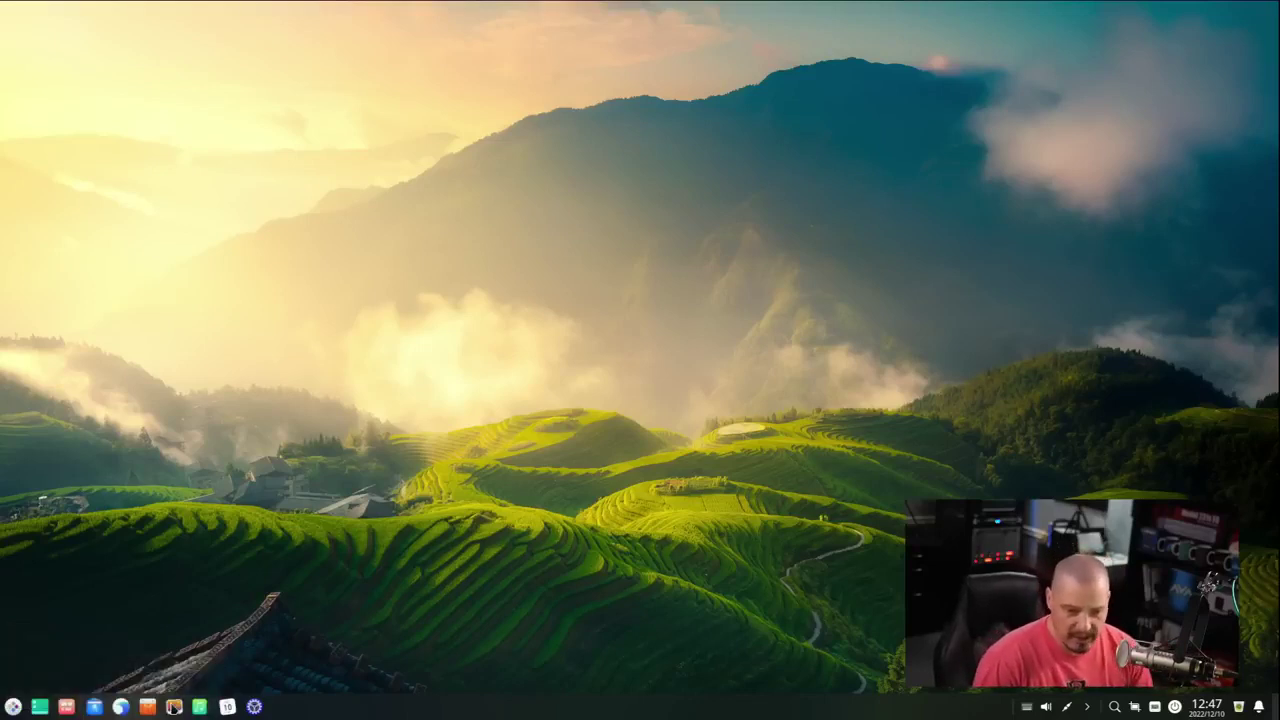
left_click(118, 707)
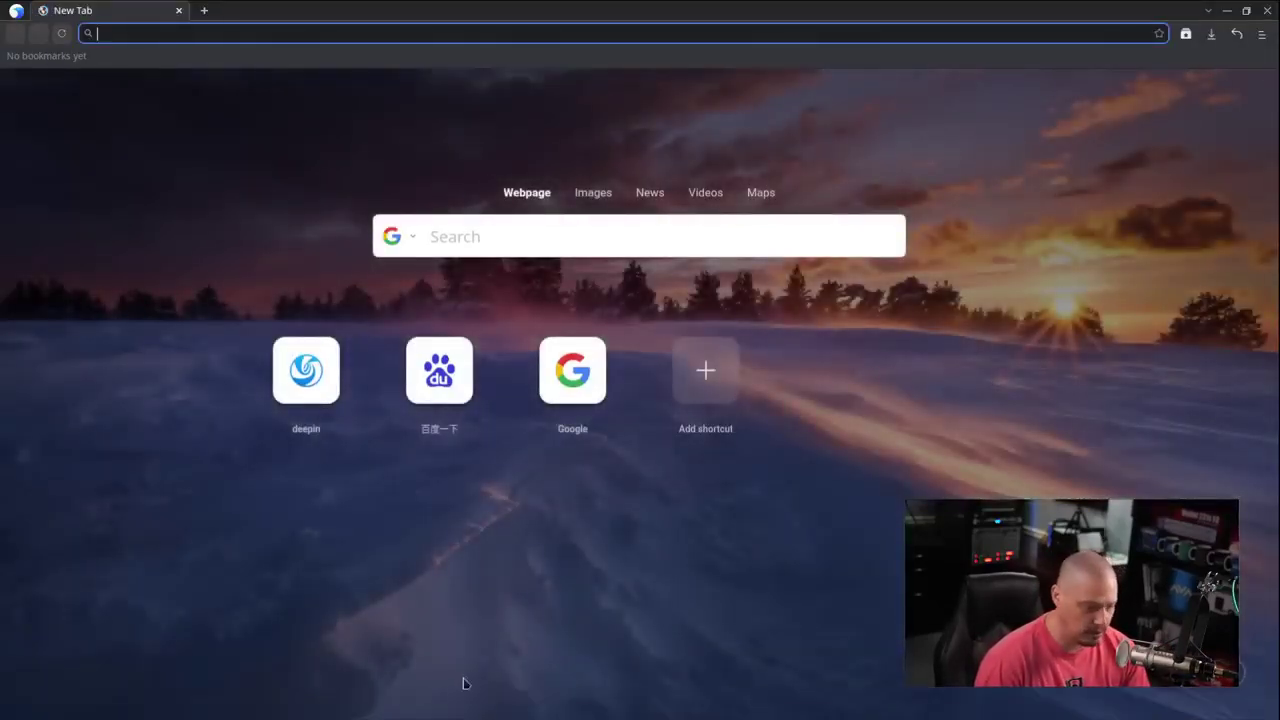
mouse_move(480, 712)
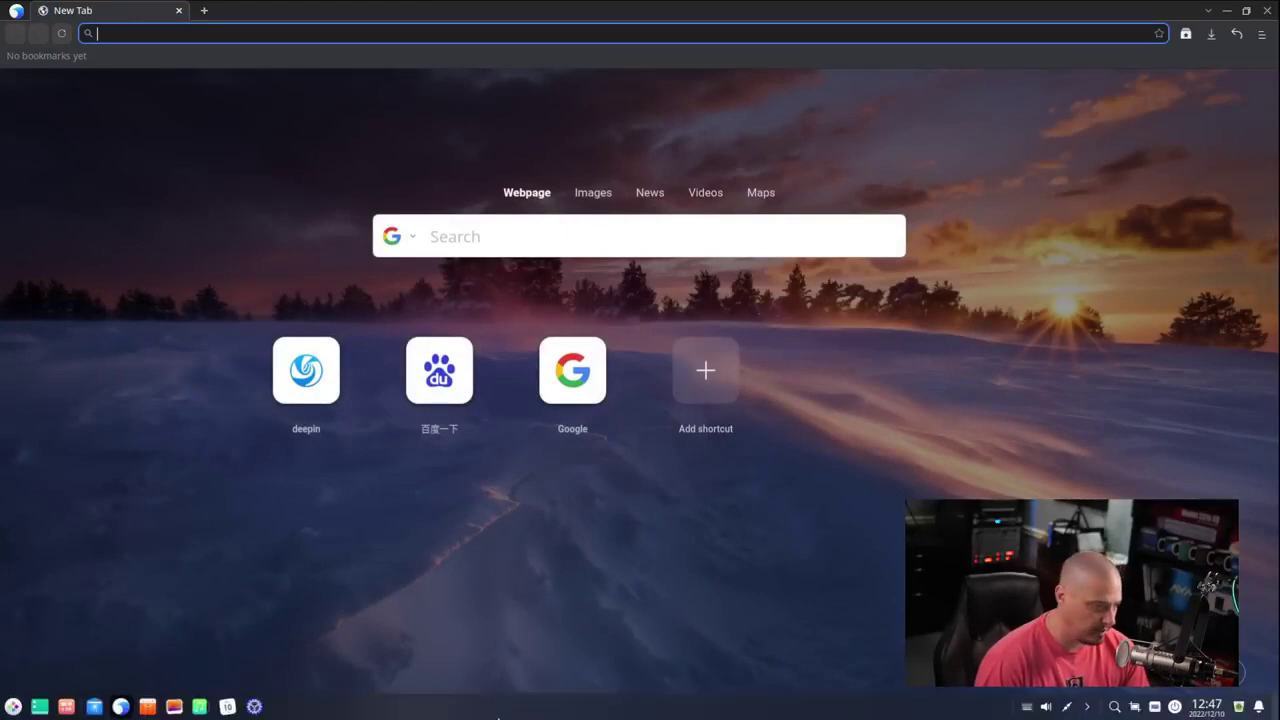
left_click(179, 10)
left_click(13, 707)
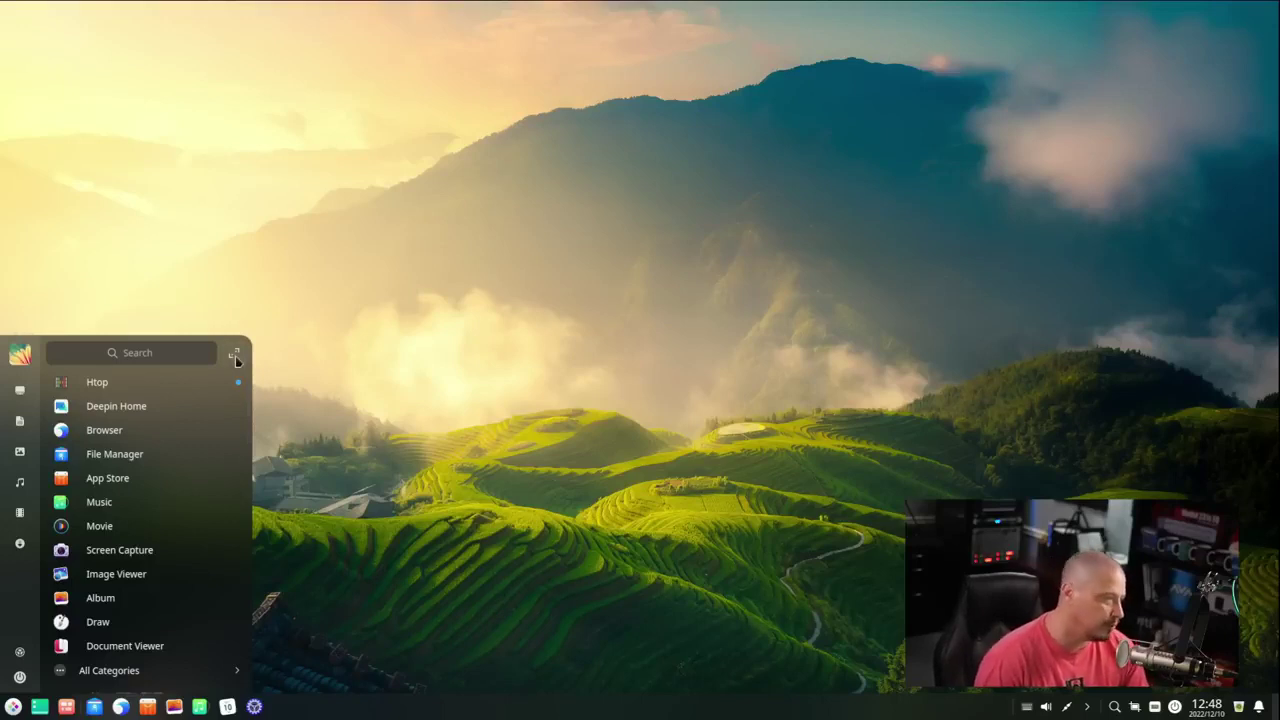
- Expand the launcher to the full-screen app grid, then switch back to the compact menu
left_click(235, 356)
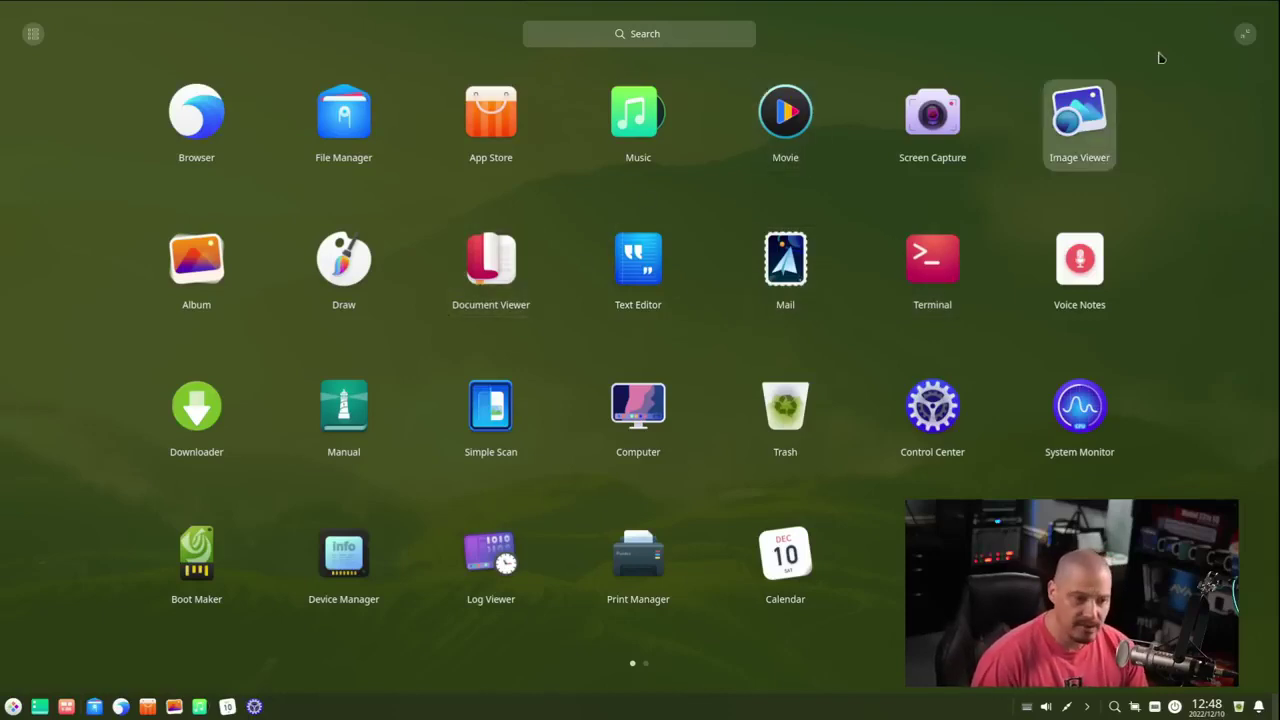
left_click(1245, 36)
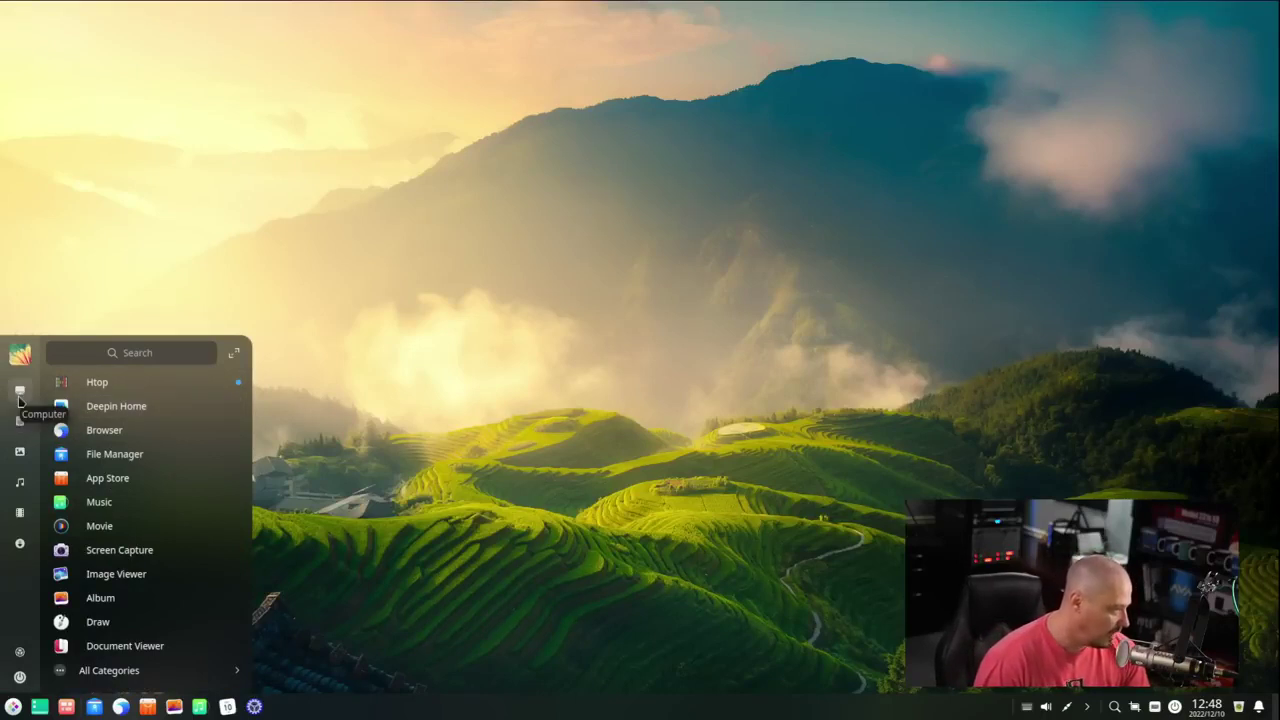
- Open the empty Documents folder from the launcher sidebar, close it, and reopen the launcher
left_click(22, 425)
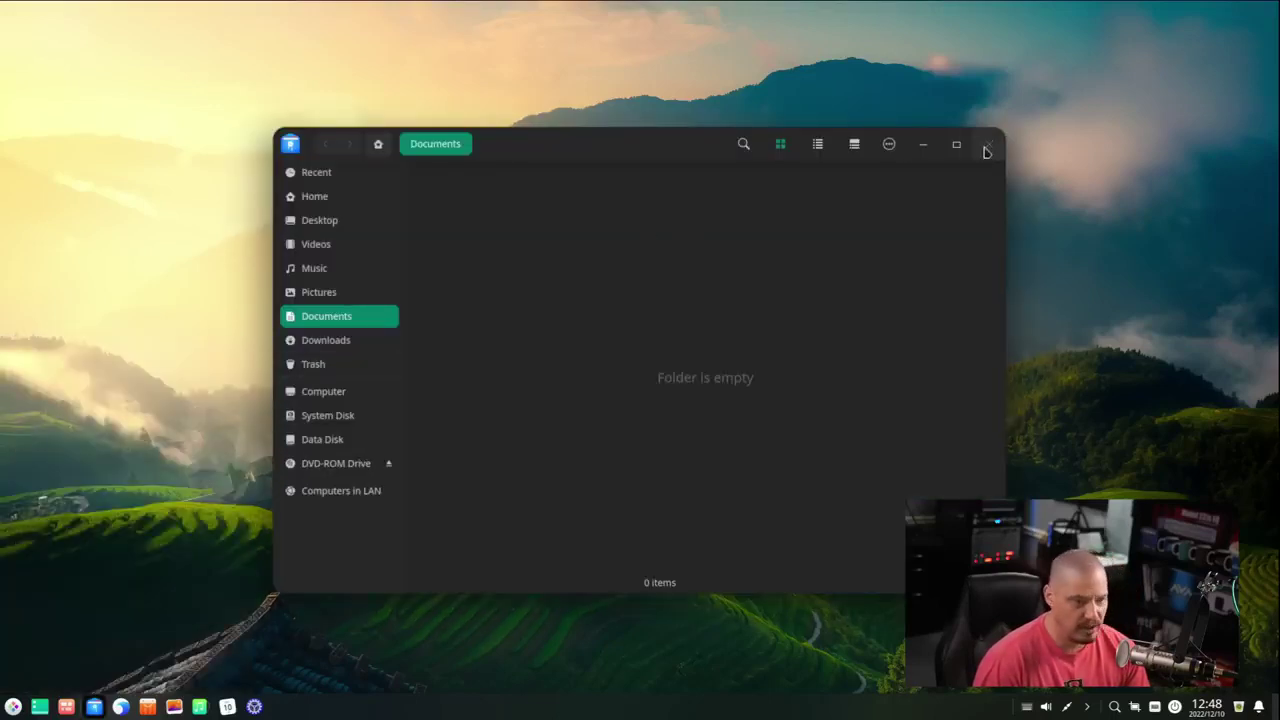
left_click(989, 144)
left_click(13, 706)
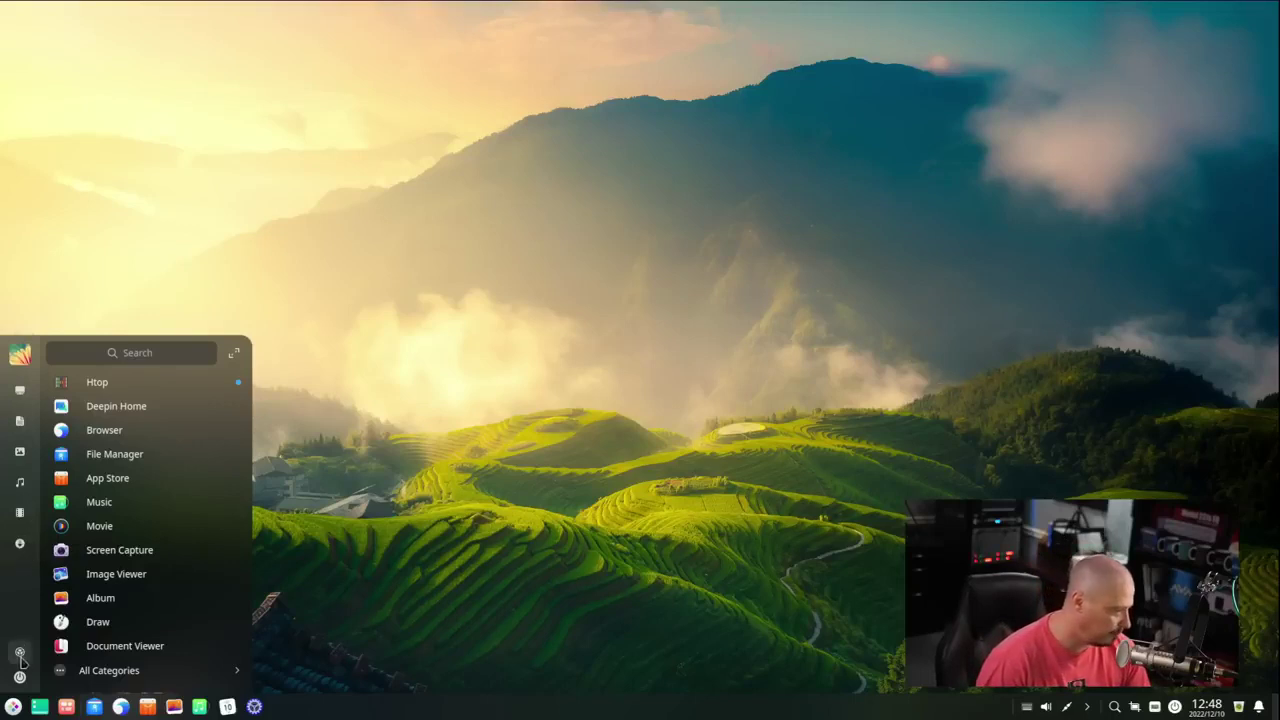
- Browse the launcher's Internet and Music categories, then show the Video category
left_click(118, 674)
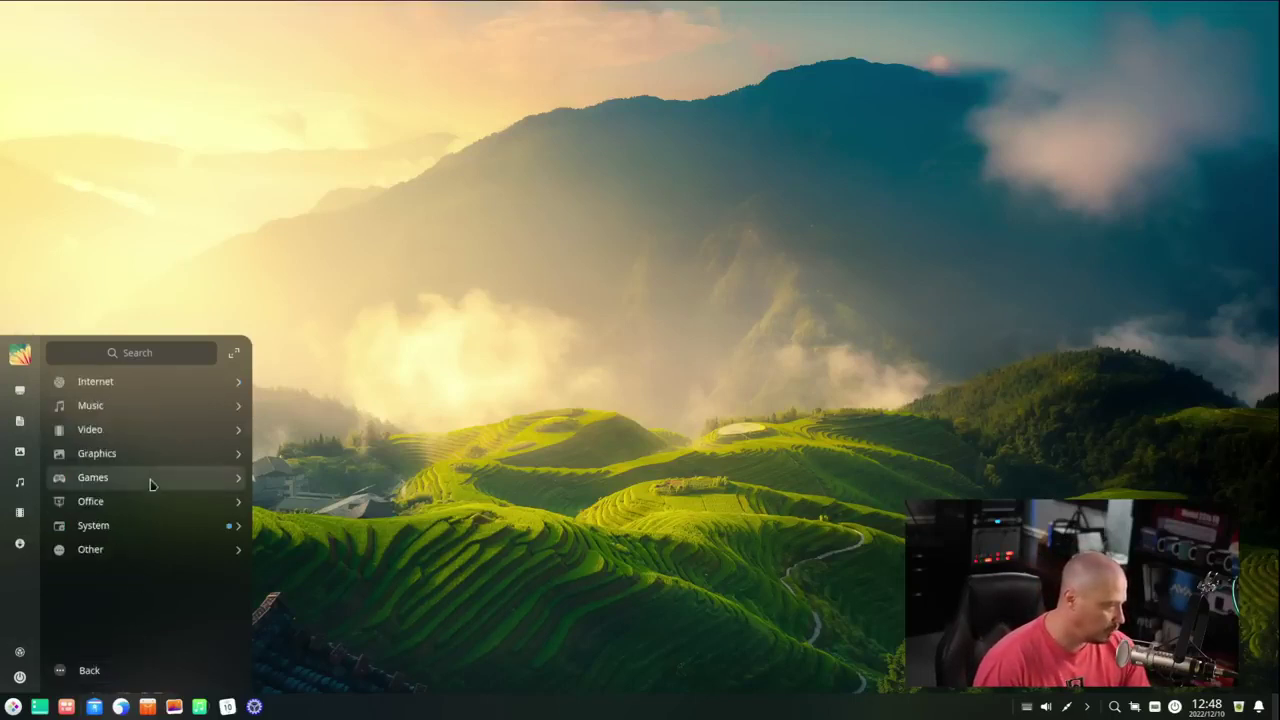
left_click(123, 385)
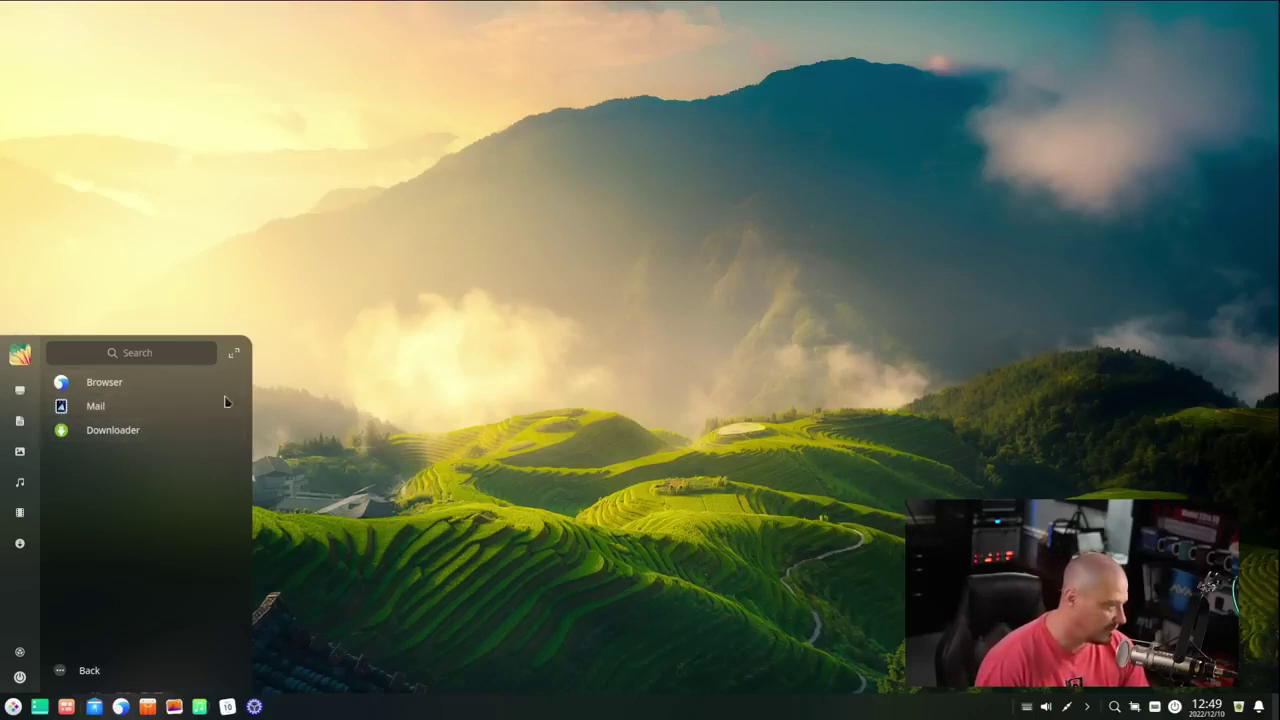
left_click(85, 682)
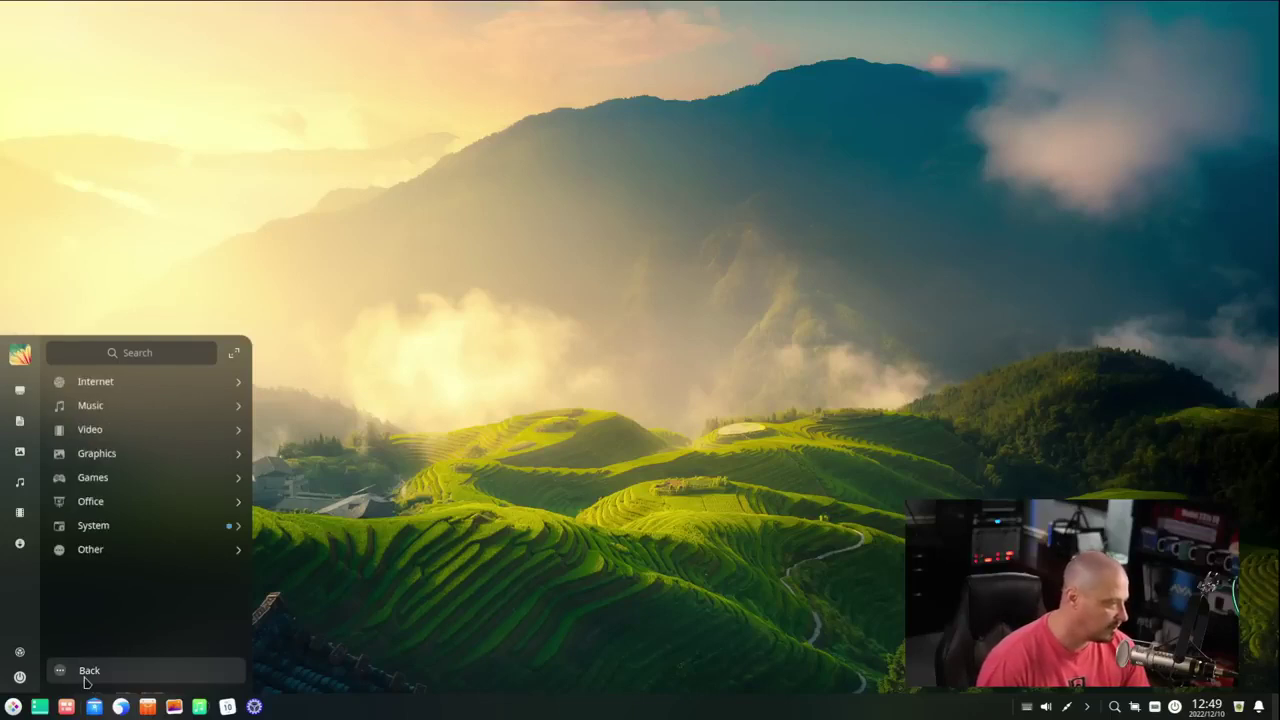
left_click(88, 402)
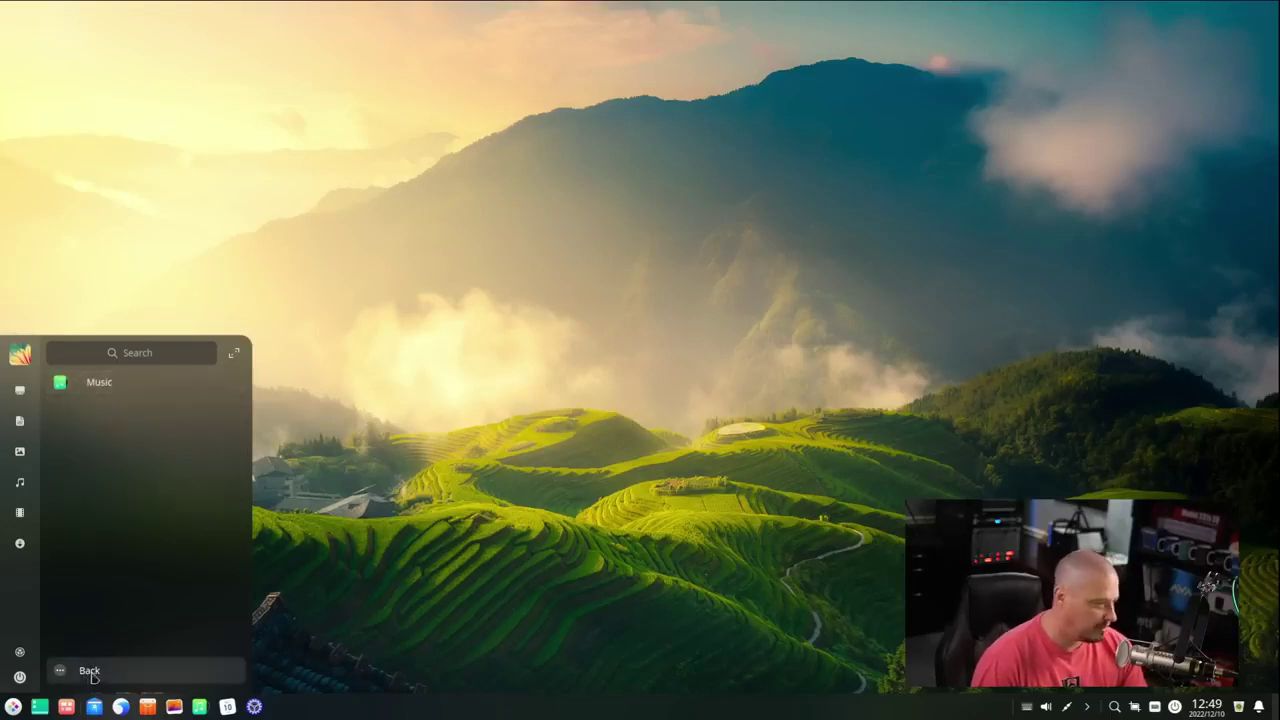
left_click(86, 676)
left_click(118, 430)
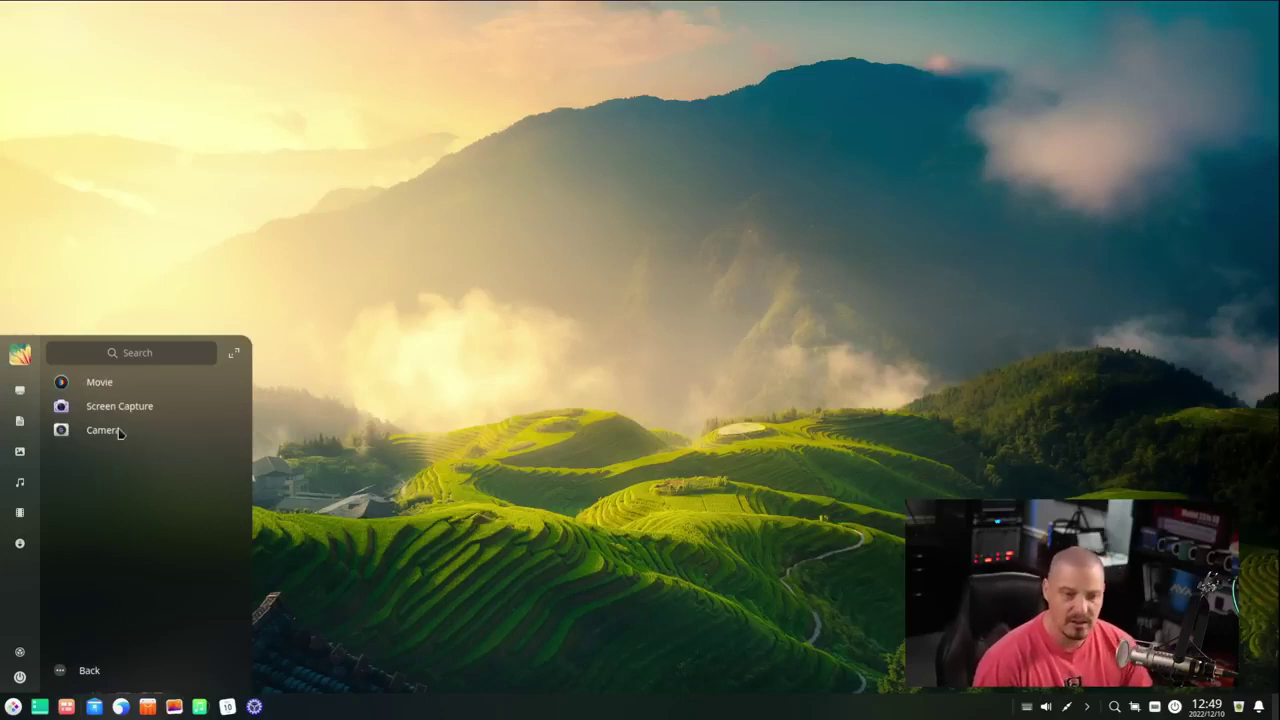
- Launch Movie, view its About dialog showing version 5.10.17, then close the player
left_click(100, 382)
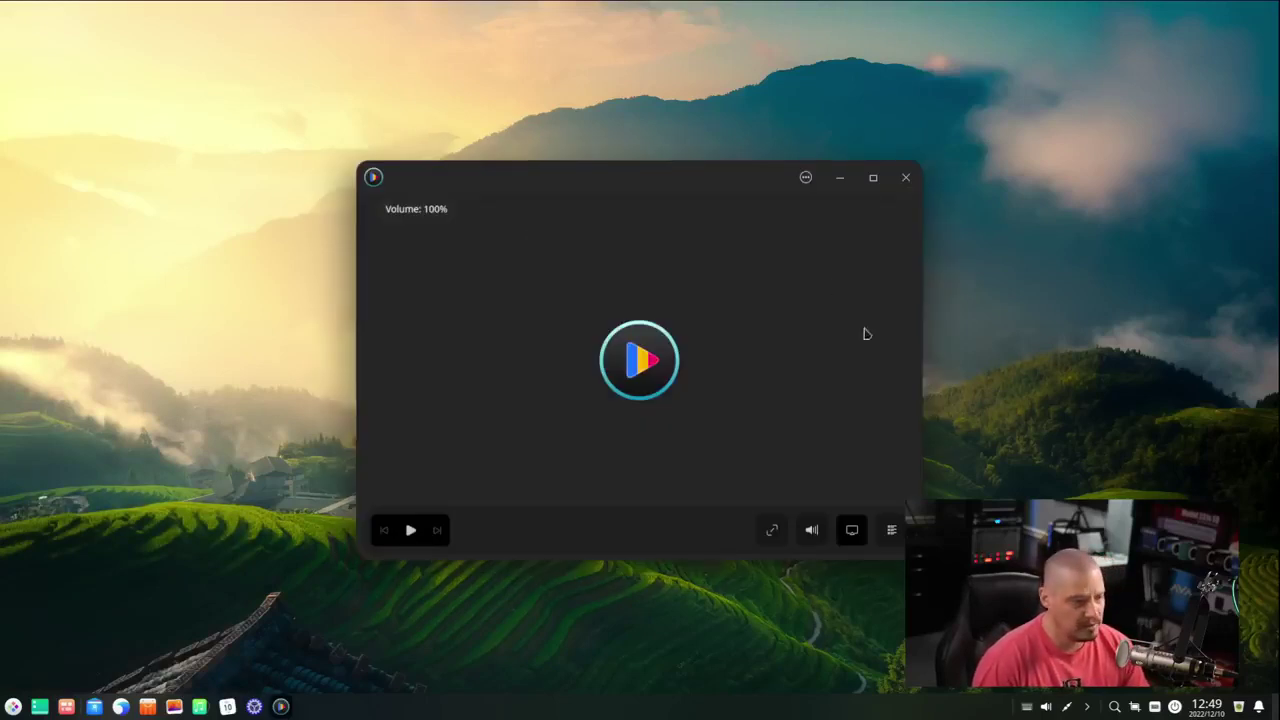
left_click(806, 177)
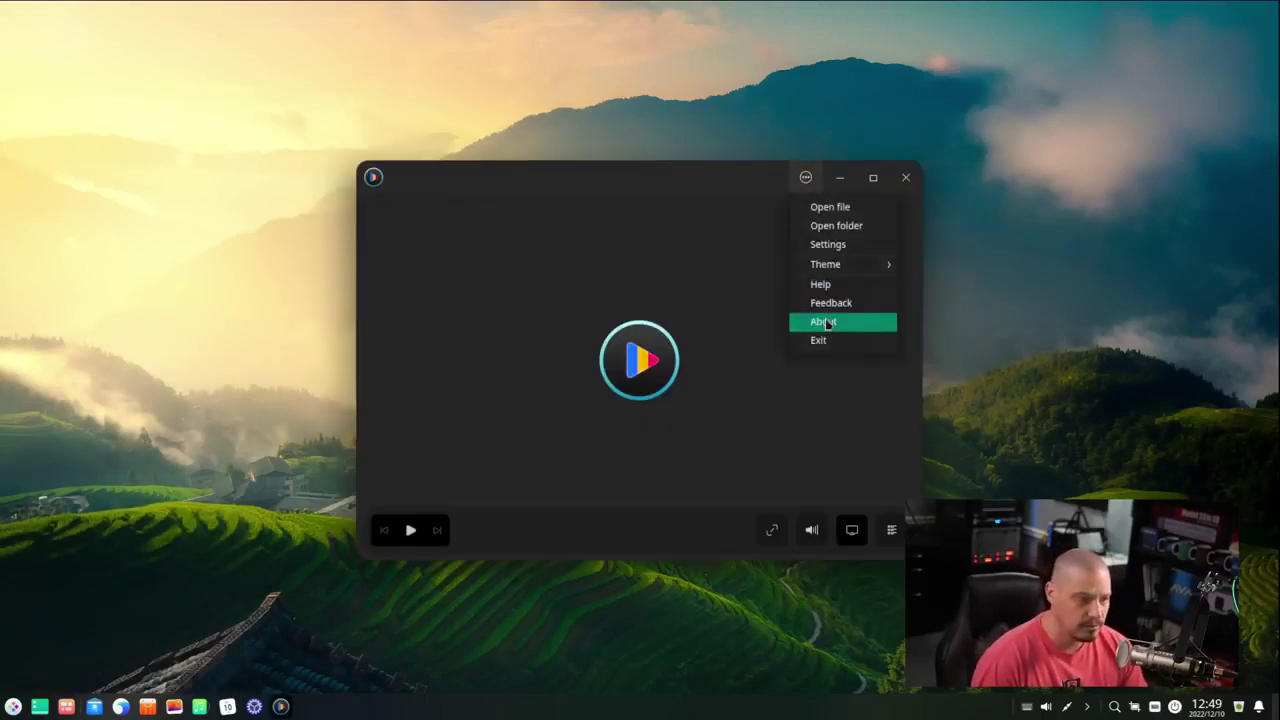
left_click(826, 323)
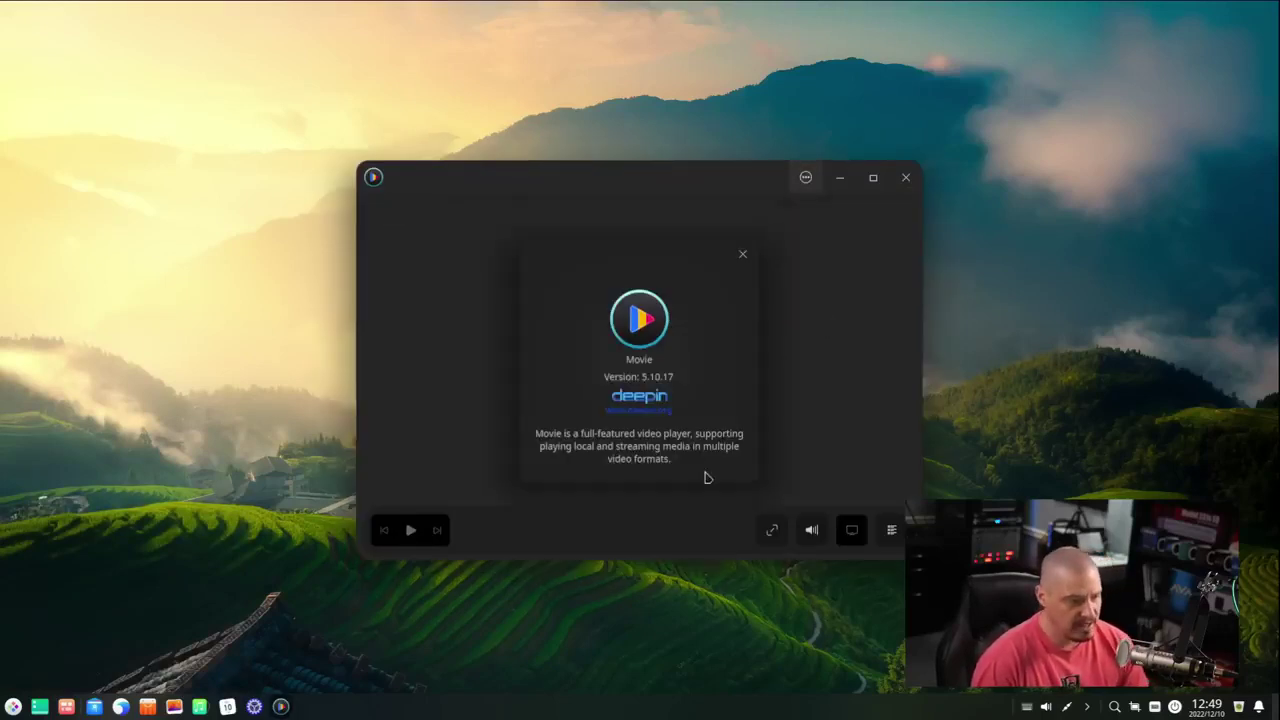
left_click(743, 254)
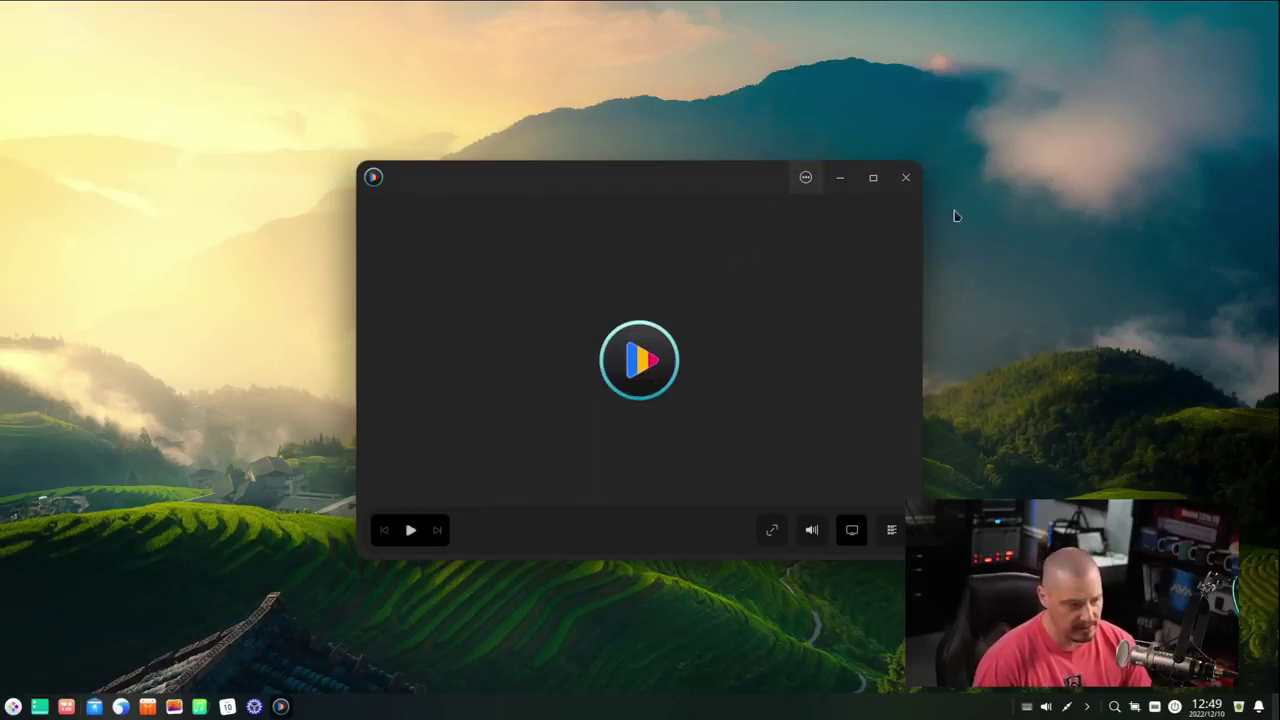
left_click(902, 180)
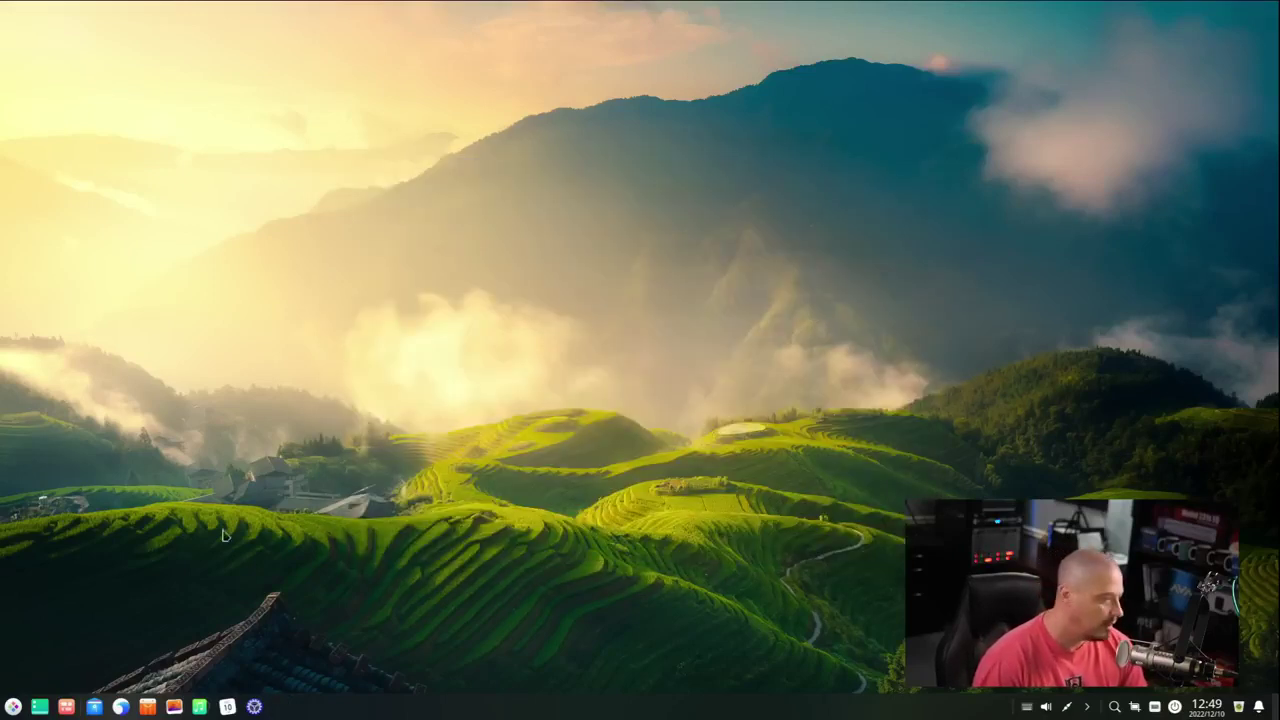
- Open the launcher and browse its Graphics, Games and Office categories
key("super")
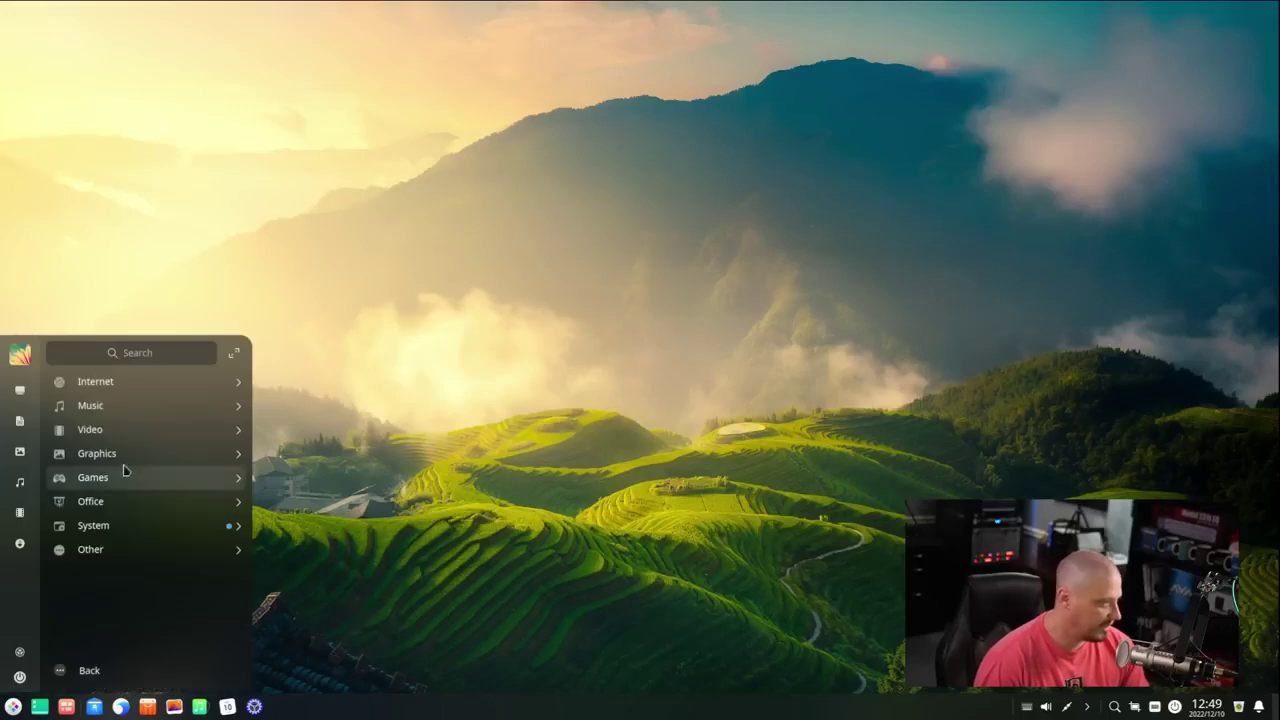
left_click(103, 458)
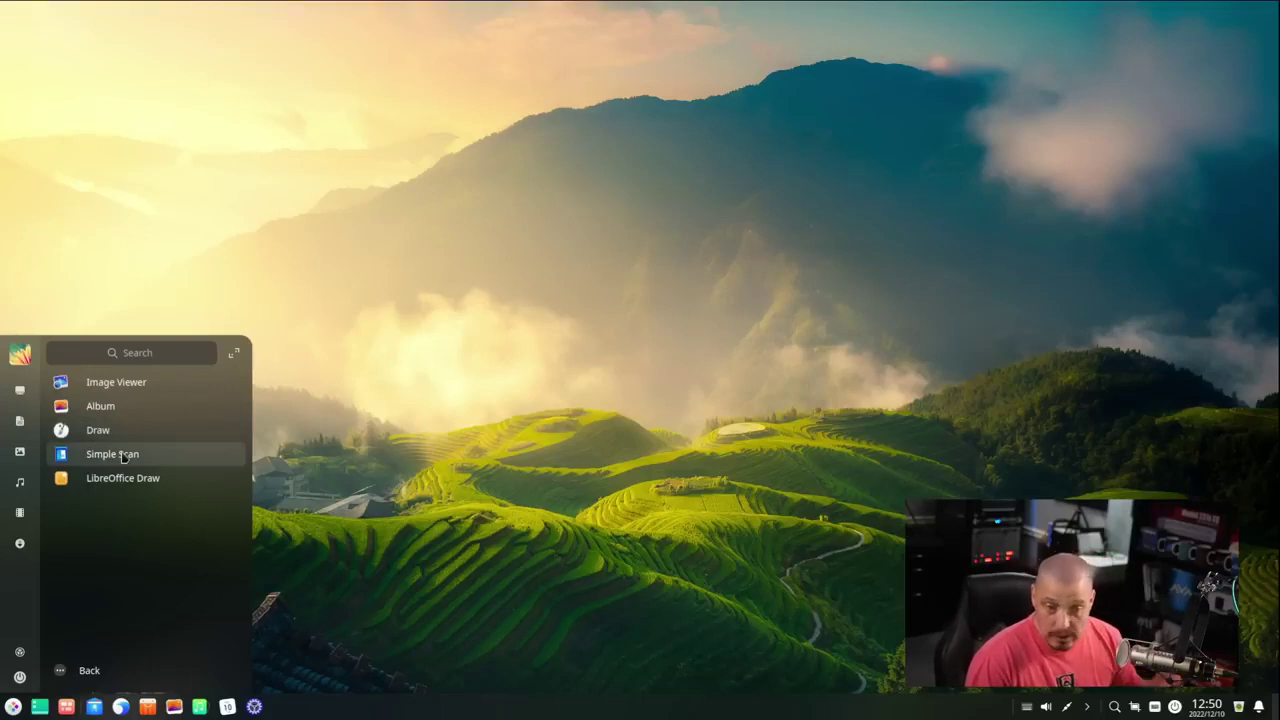
left_click(90, 669)
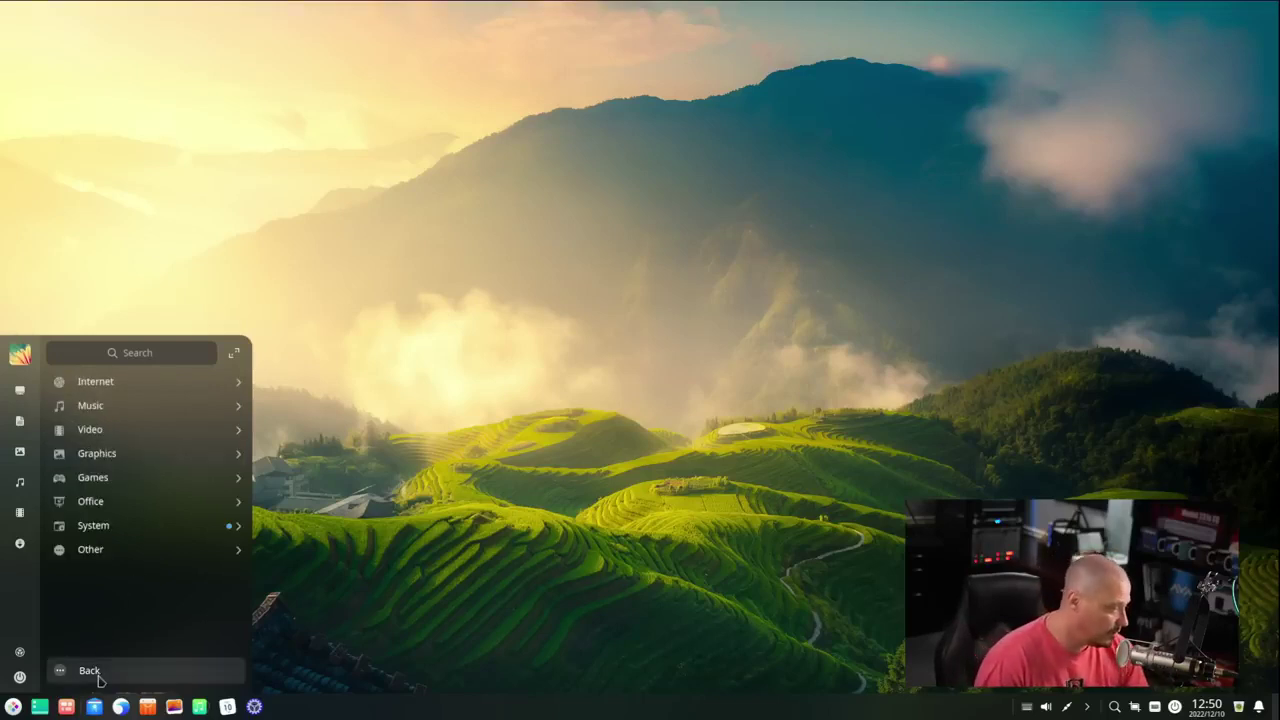
left_click(98, 481)
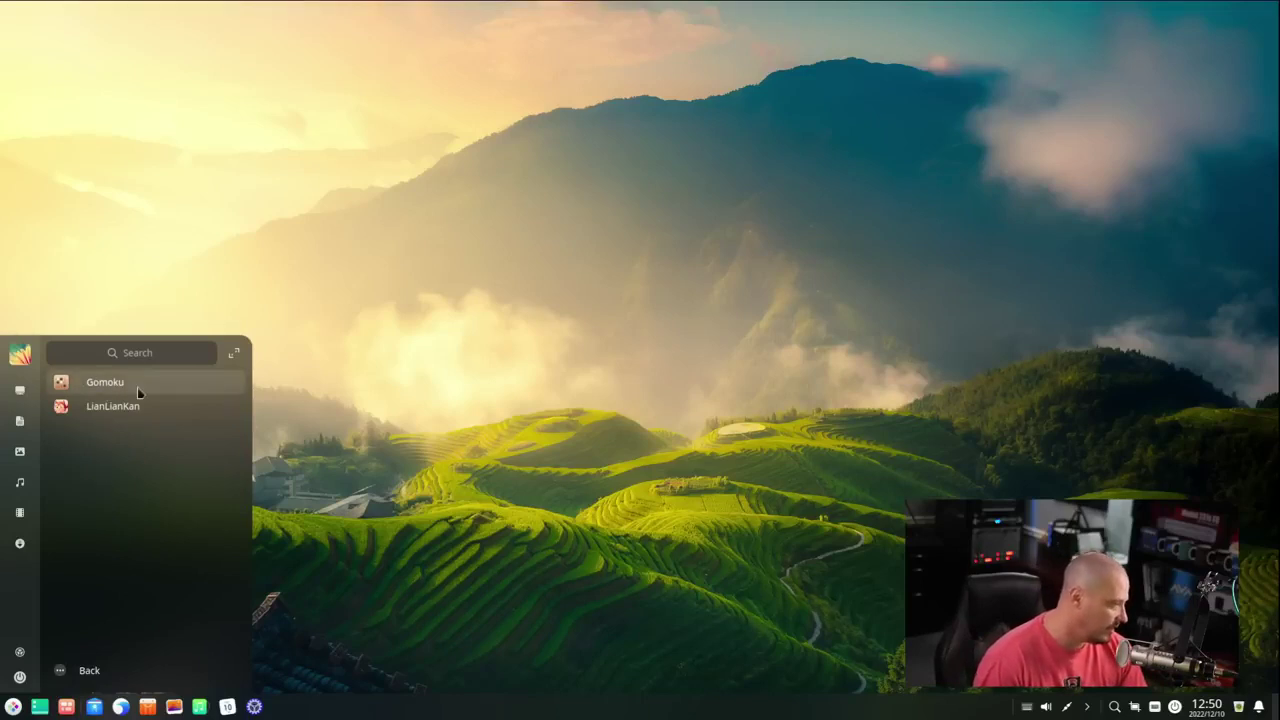
left_click(89, 670)
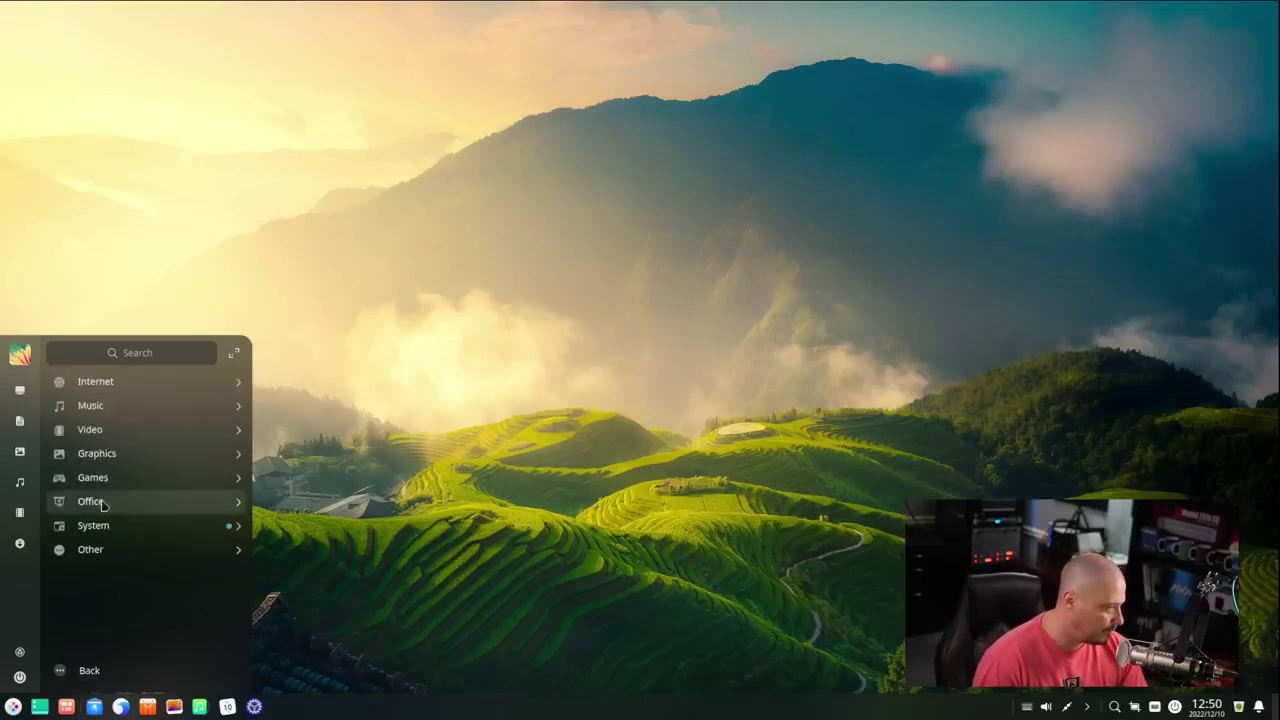
left_click(103, 505)
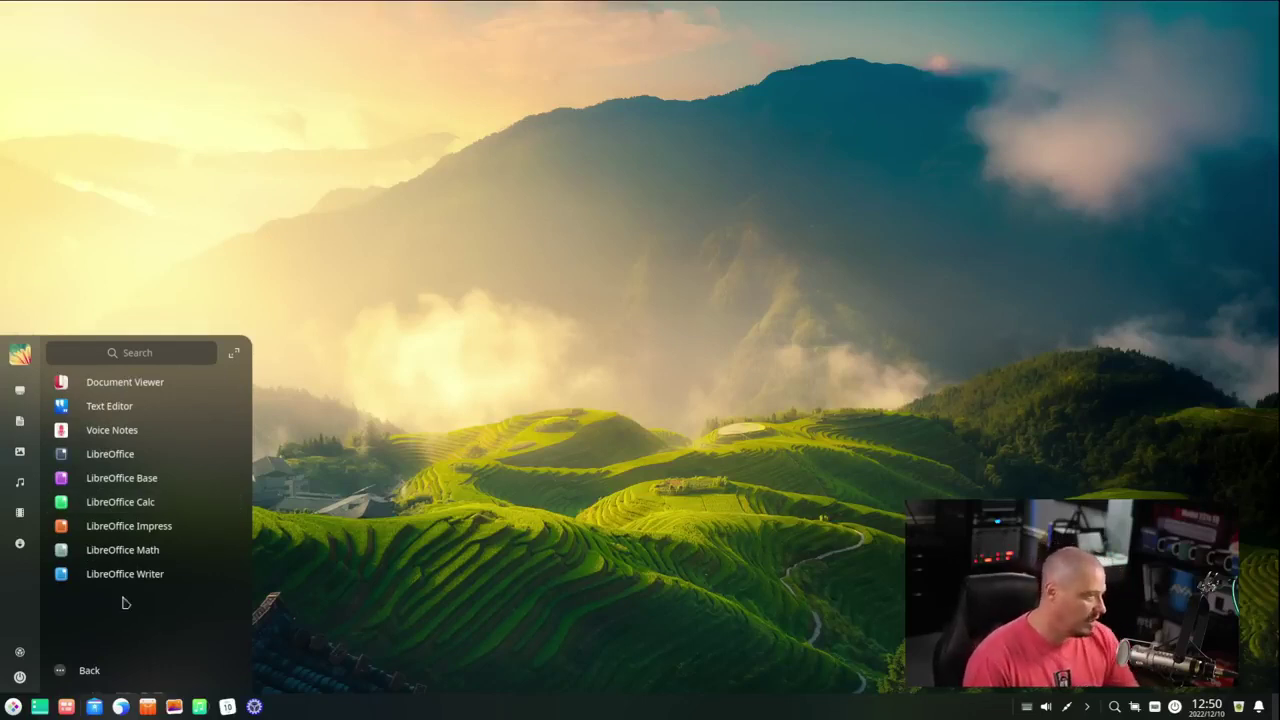
- Start a Text Editor document, check its About version 5.10.39, and shift the window right
left_click(147, 417)
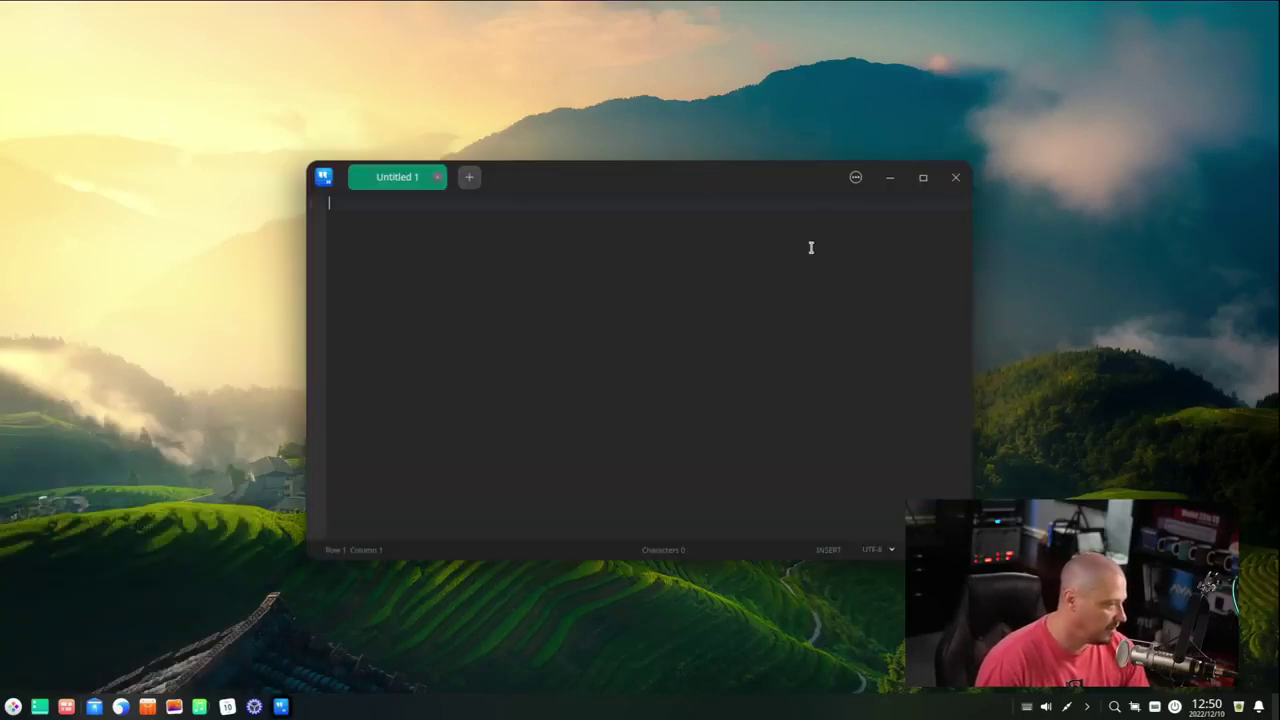
left_click(856, 177)
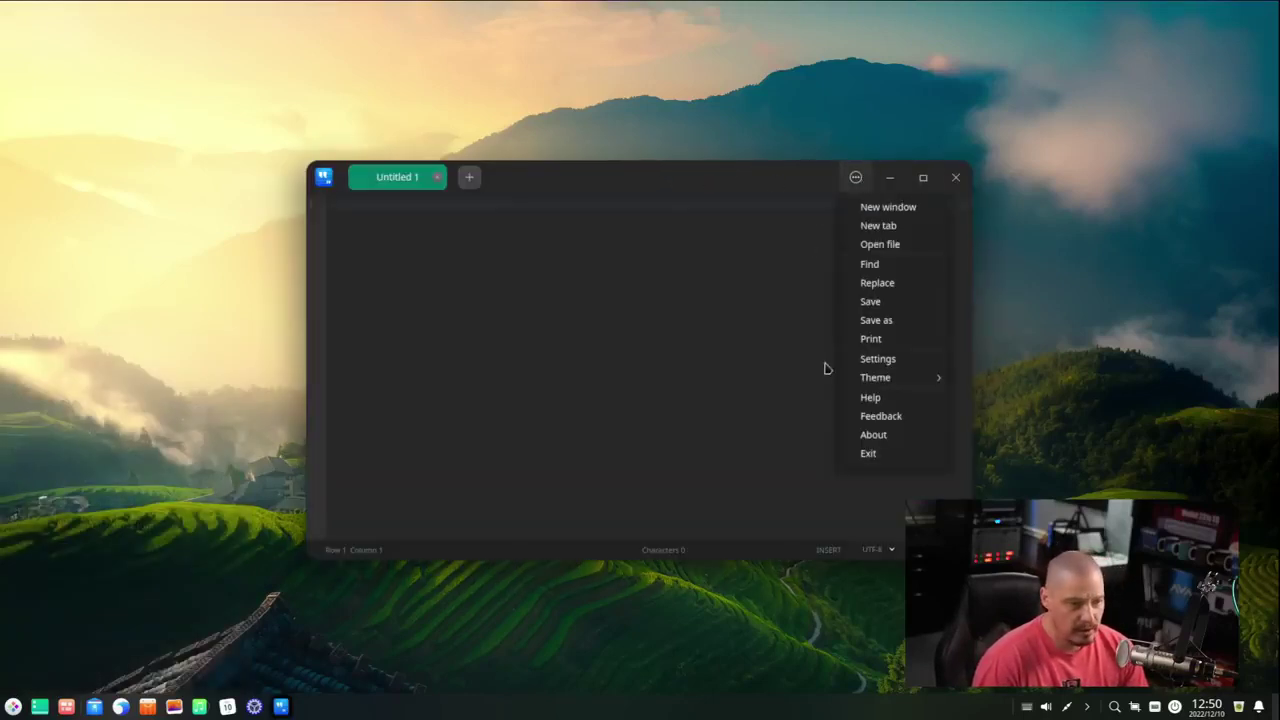
left_click(902, 433)
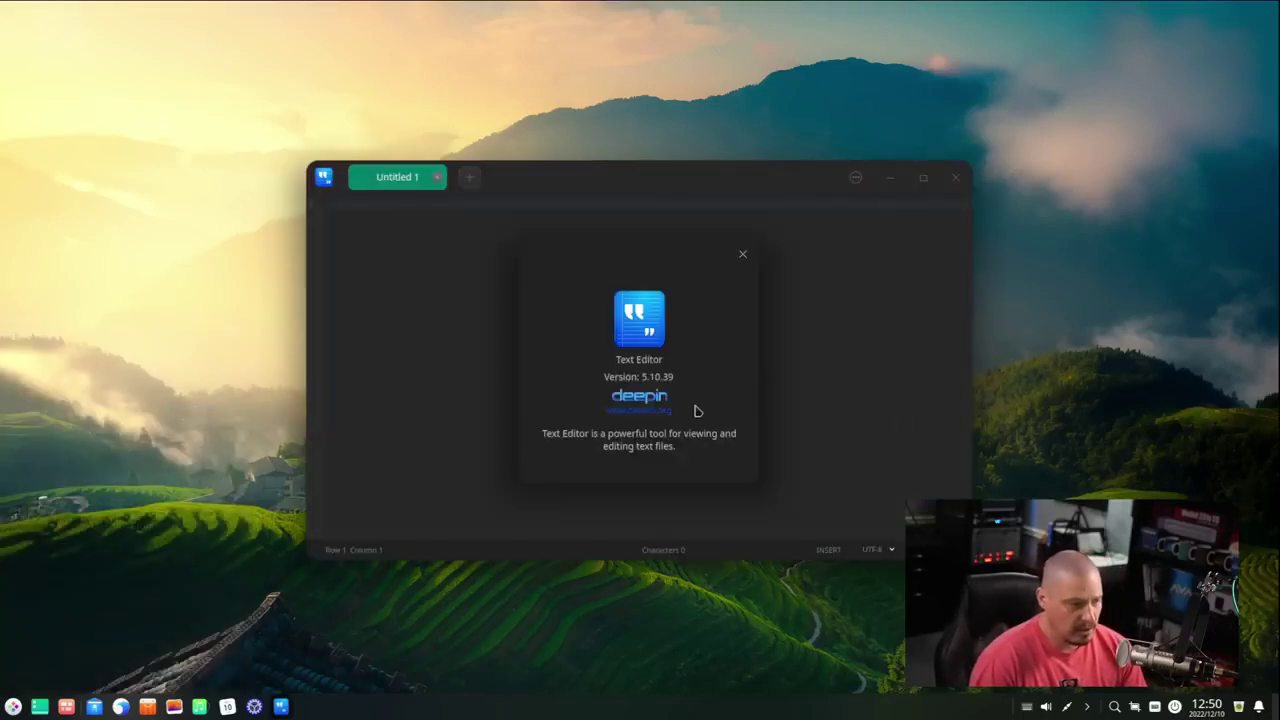
left_click(743, 254)
left_click_drag(606, 182, 721, 166)
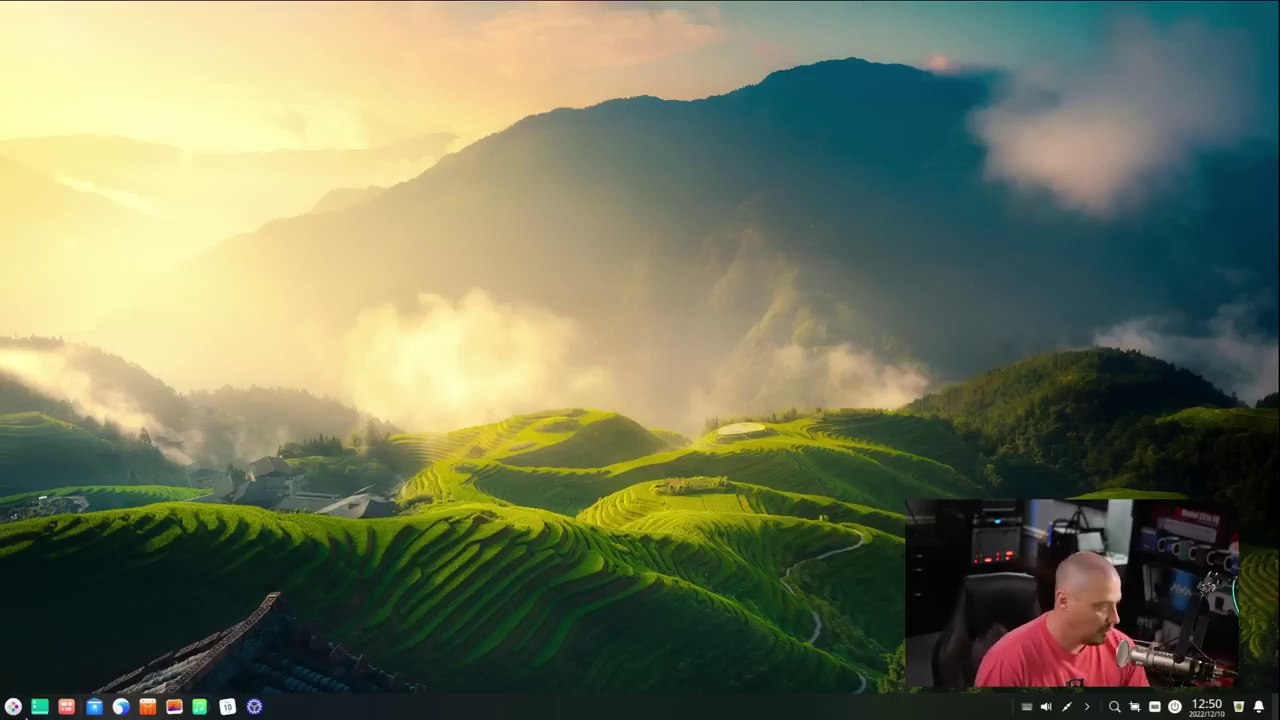
- Show the launcher's System category via All Categories
key("super")
left_click(144, 678)
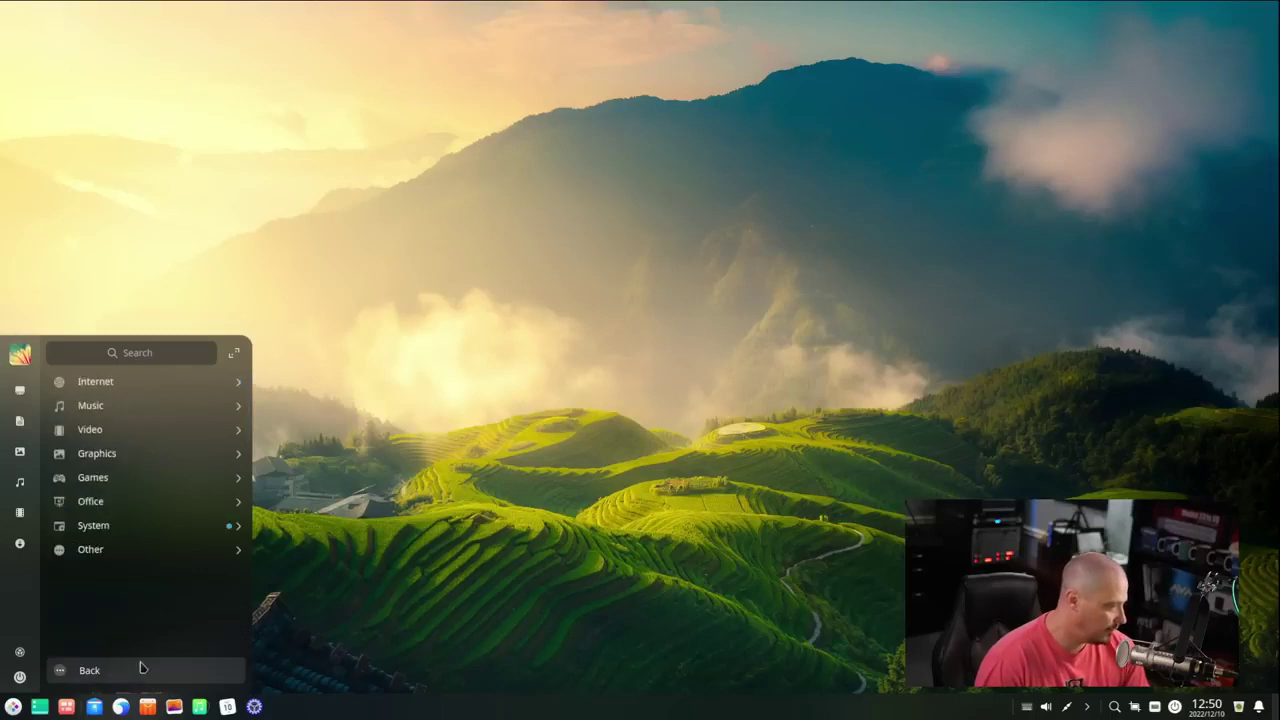
left_click(117, 525)
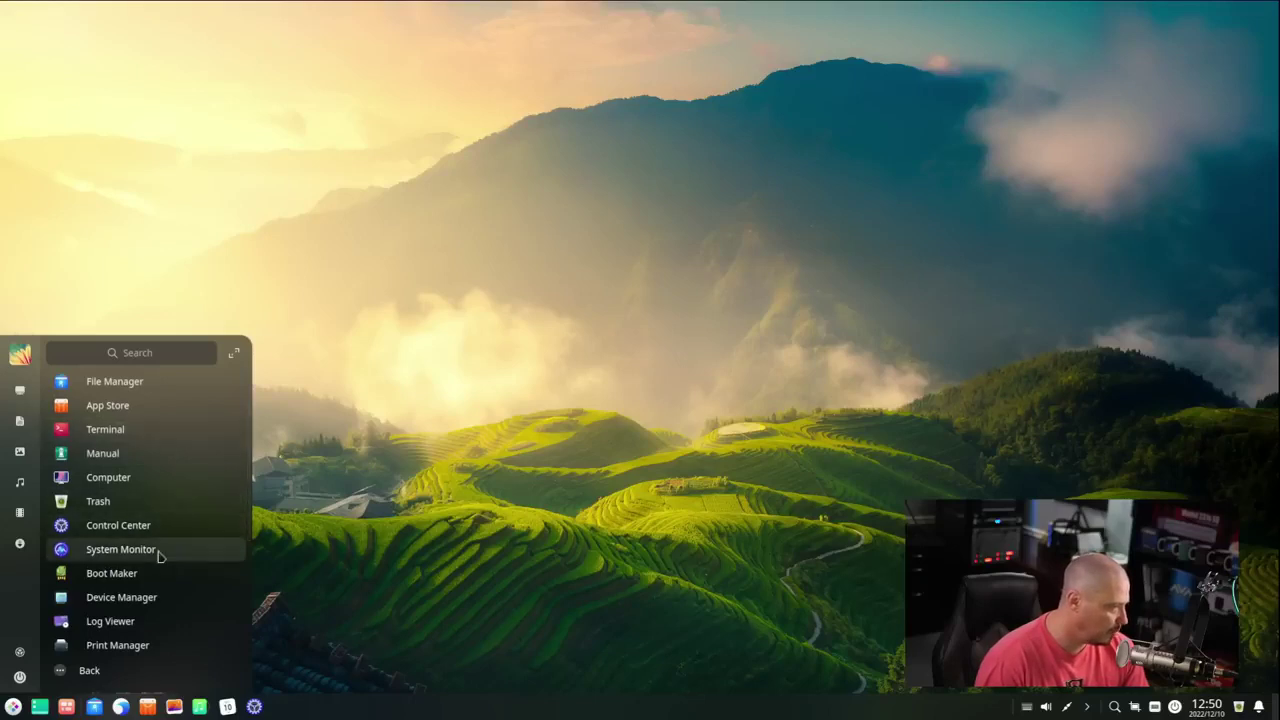
- Launch Terminal, review its settings (Noto Sans Mono, size 11), add a second tab, then close it
left_click(145, 428)
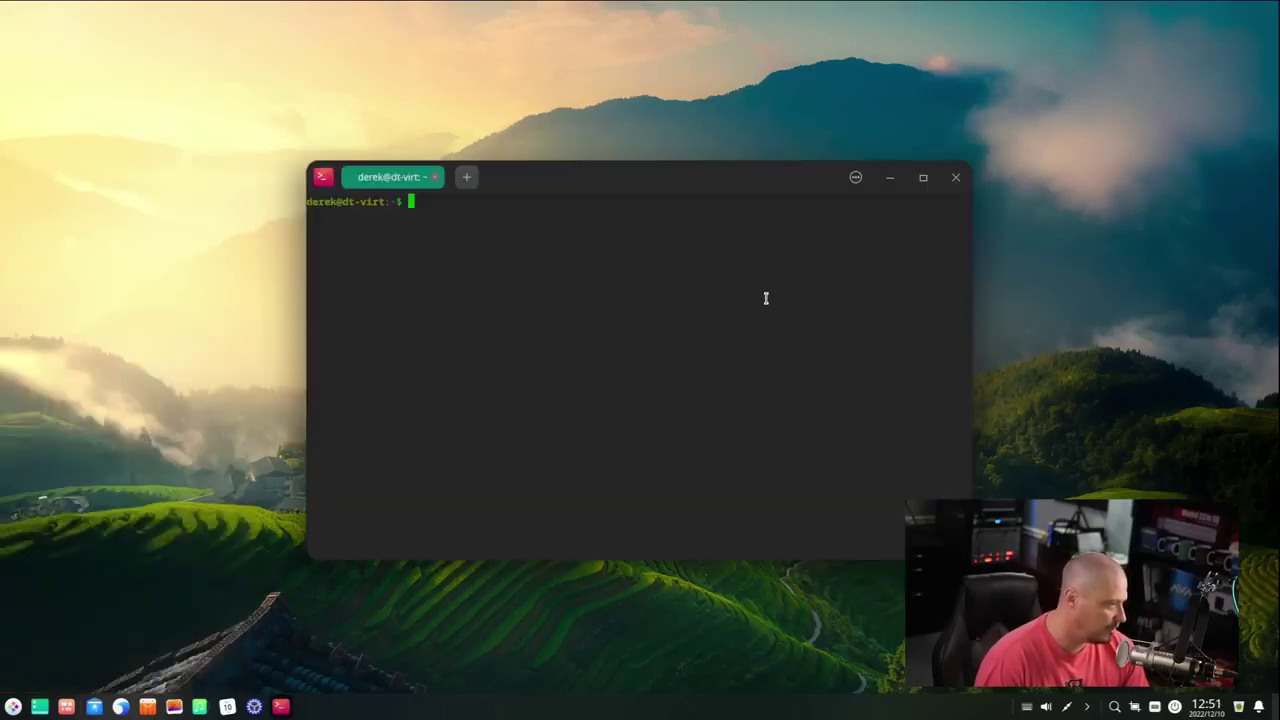
left_click(855, 177)
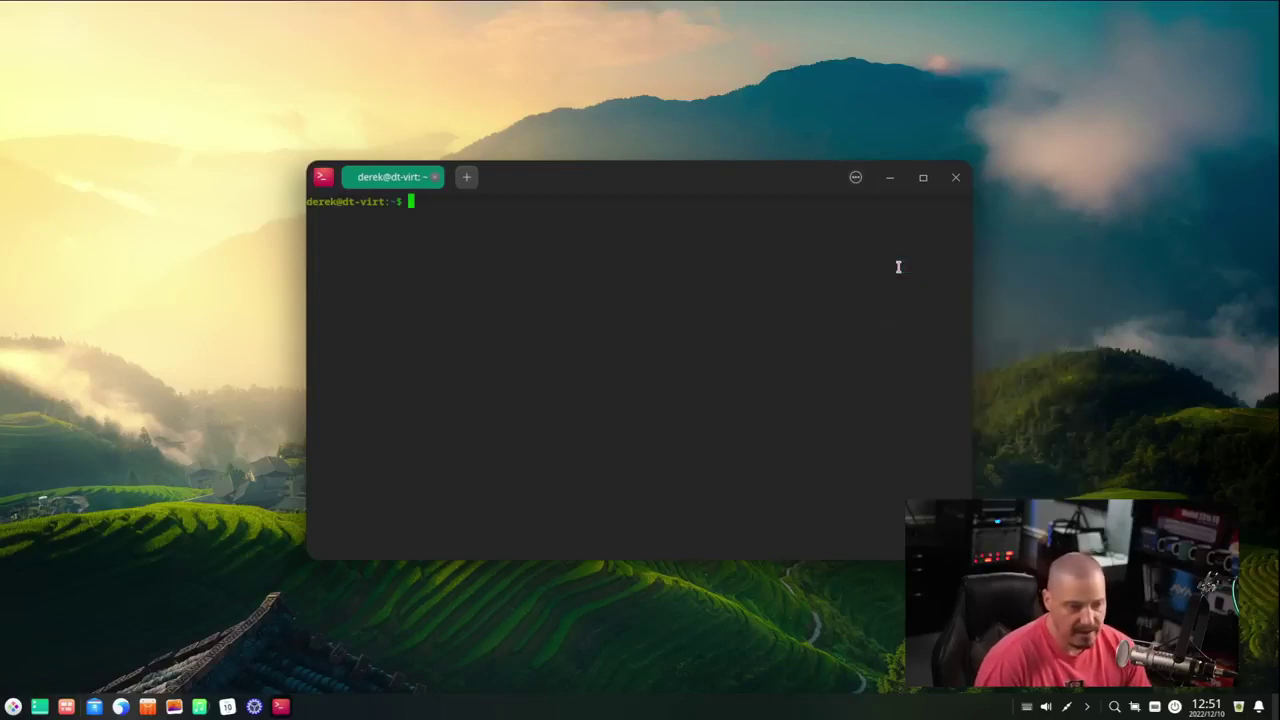
left_click(895, 263)
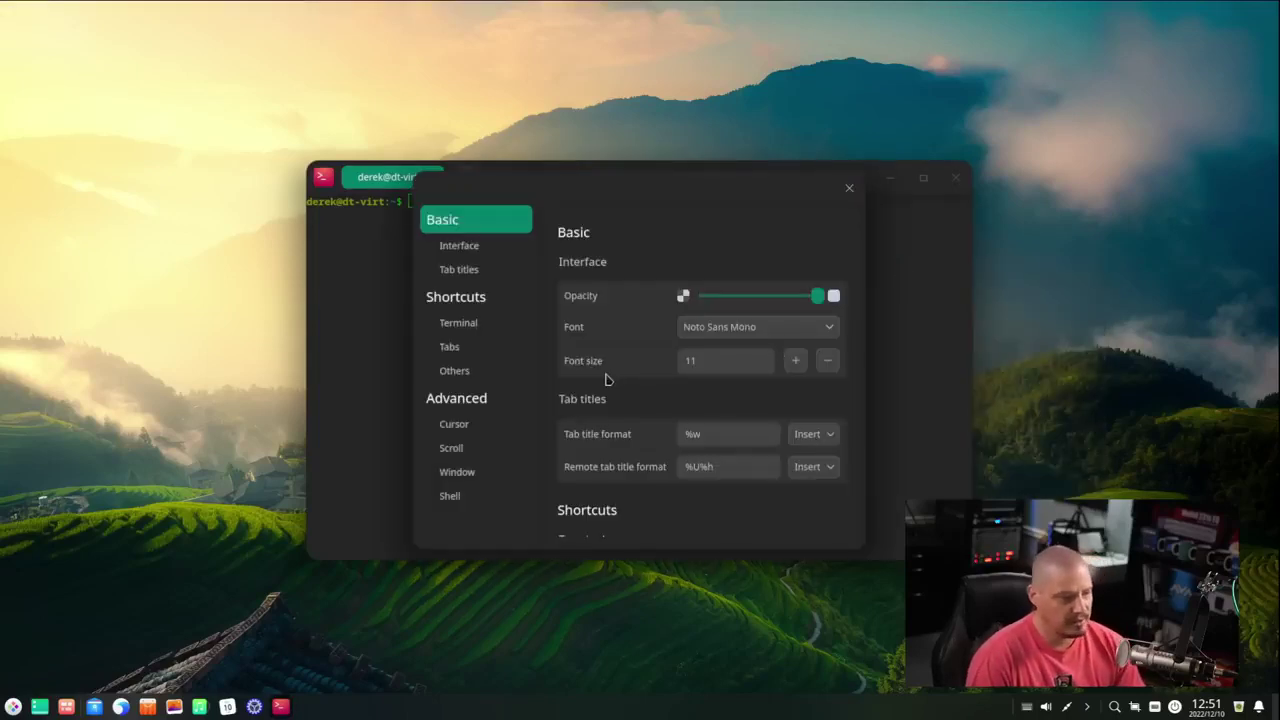
scroll(578, 358, "down", 3)
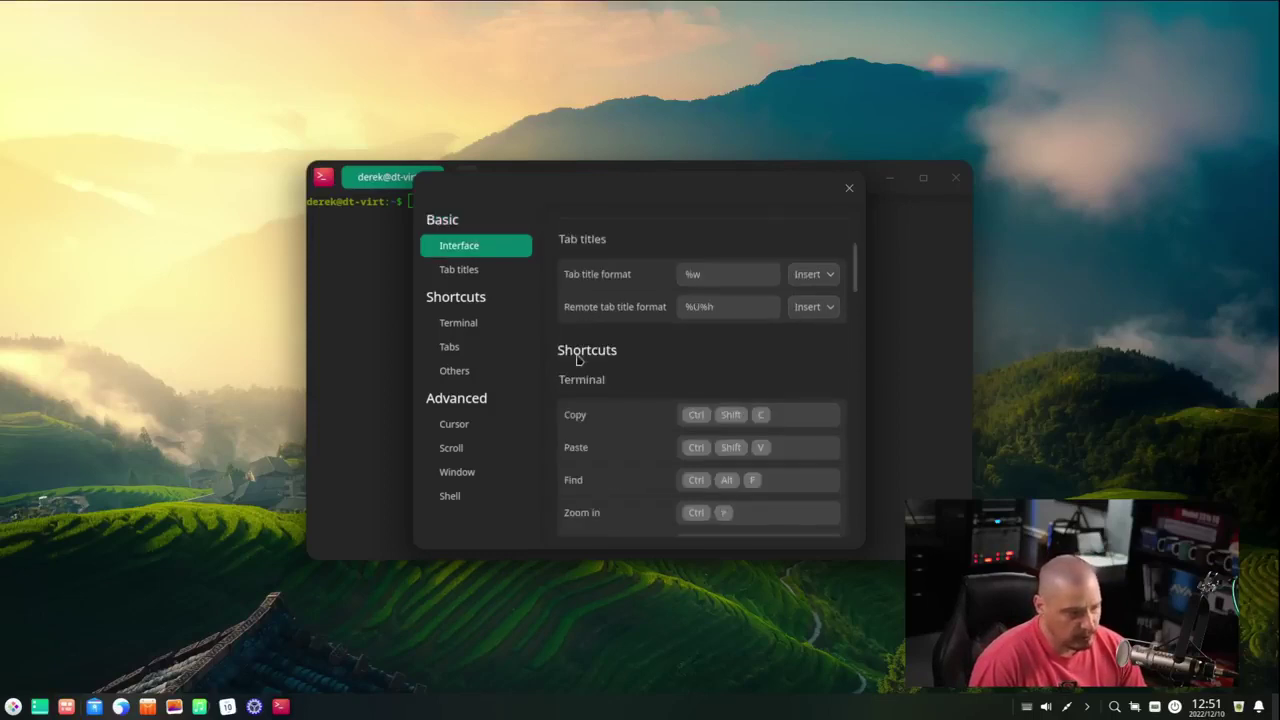
left_click(849, 188)
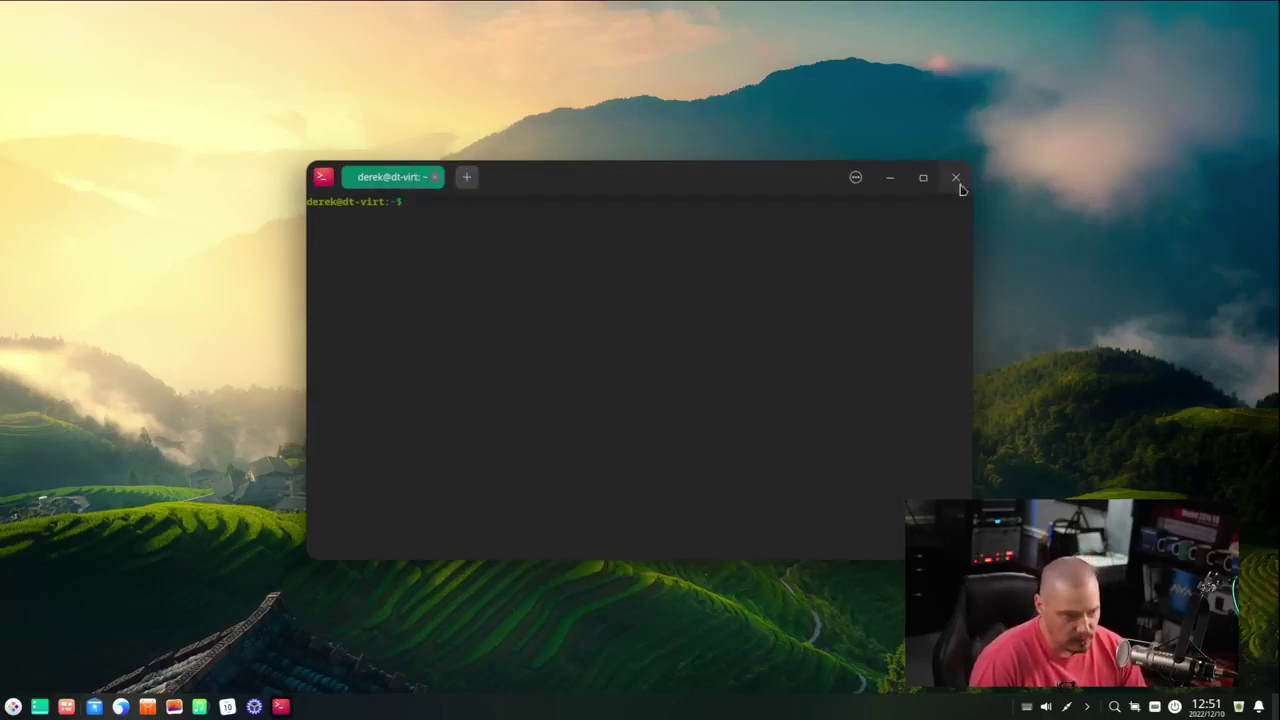
left_click(466, 177)
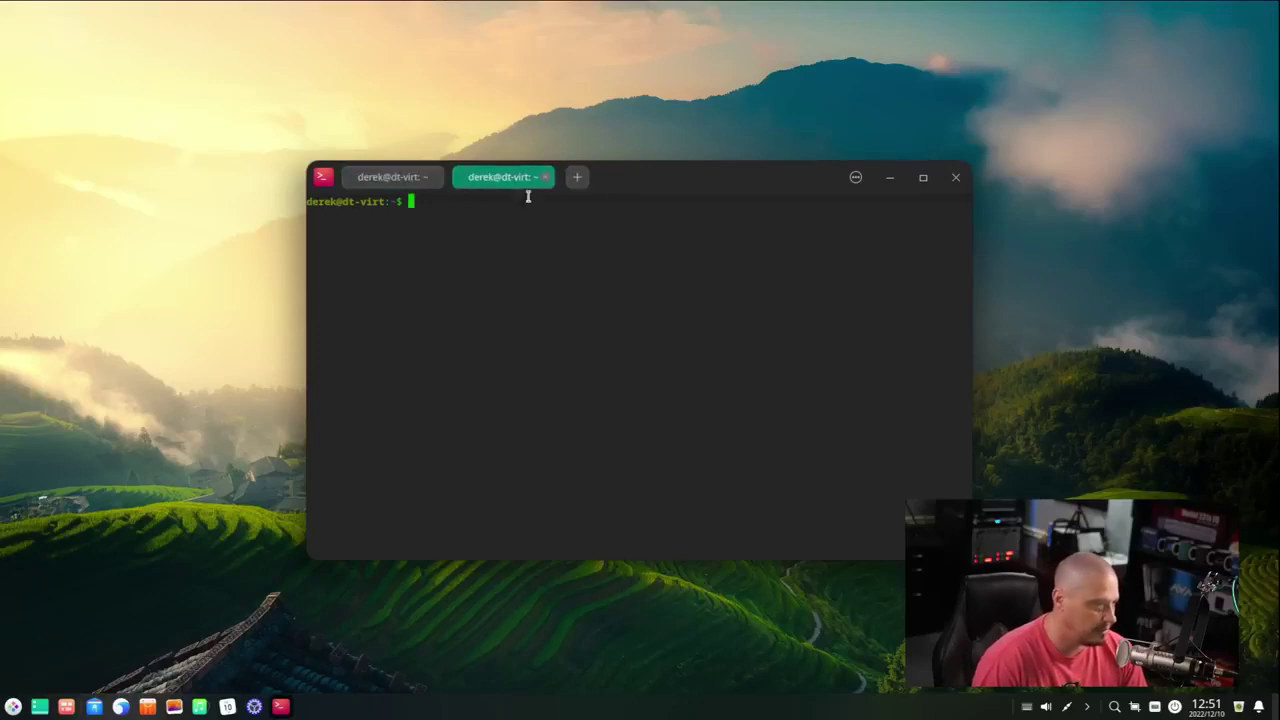
left_click(956, 178)
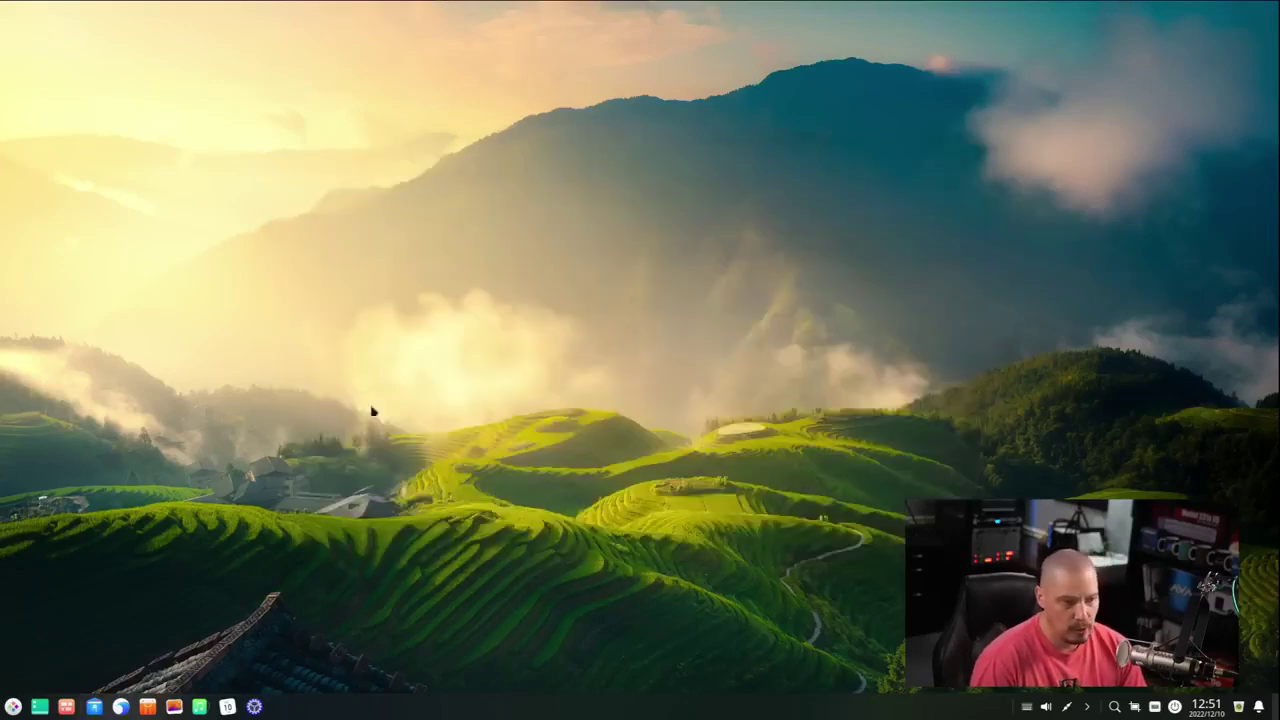
- Launch System Monitor from the launcher's System category
left_click(13, 707)
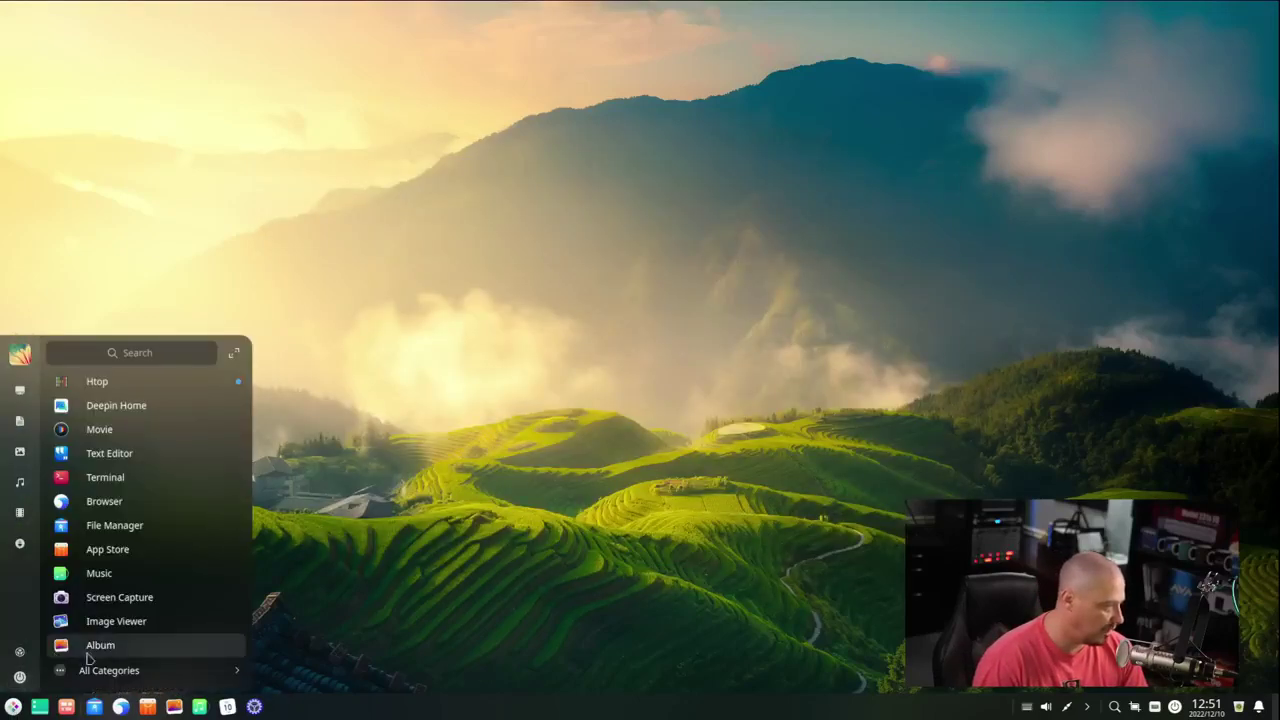
left_click(68, 665)
left_click(96, 526)
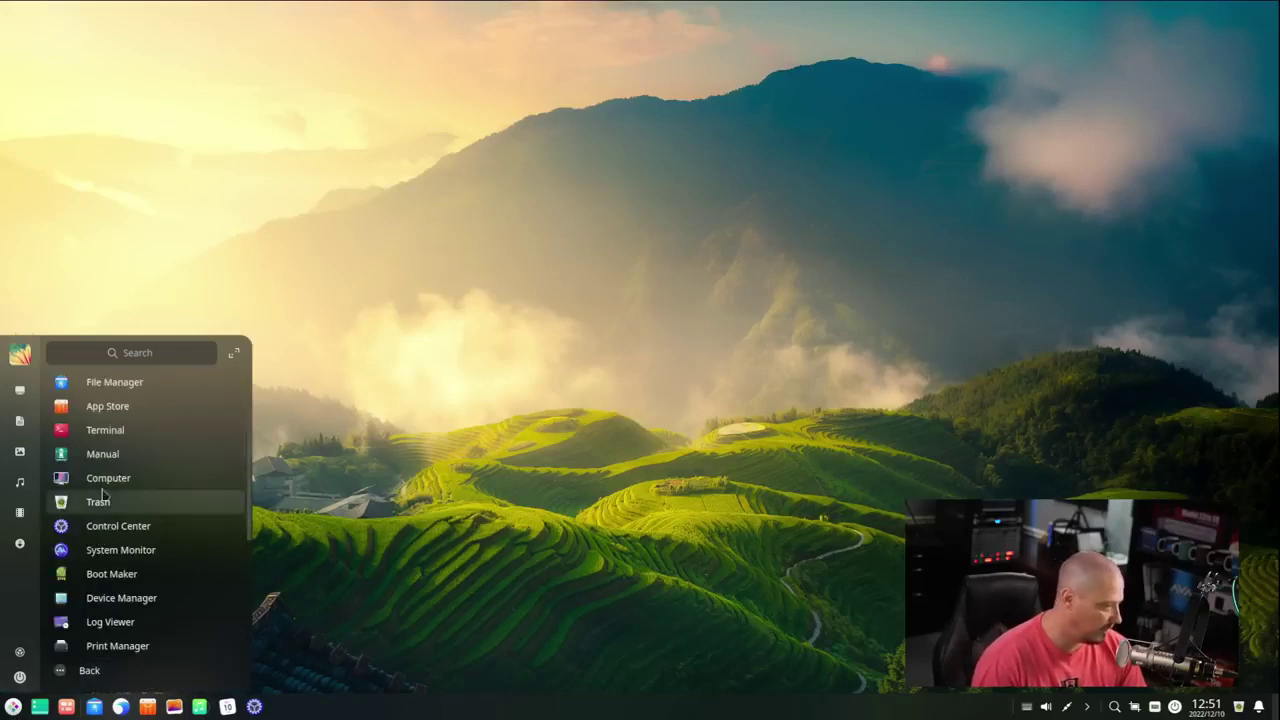
left_click(166, 549)
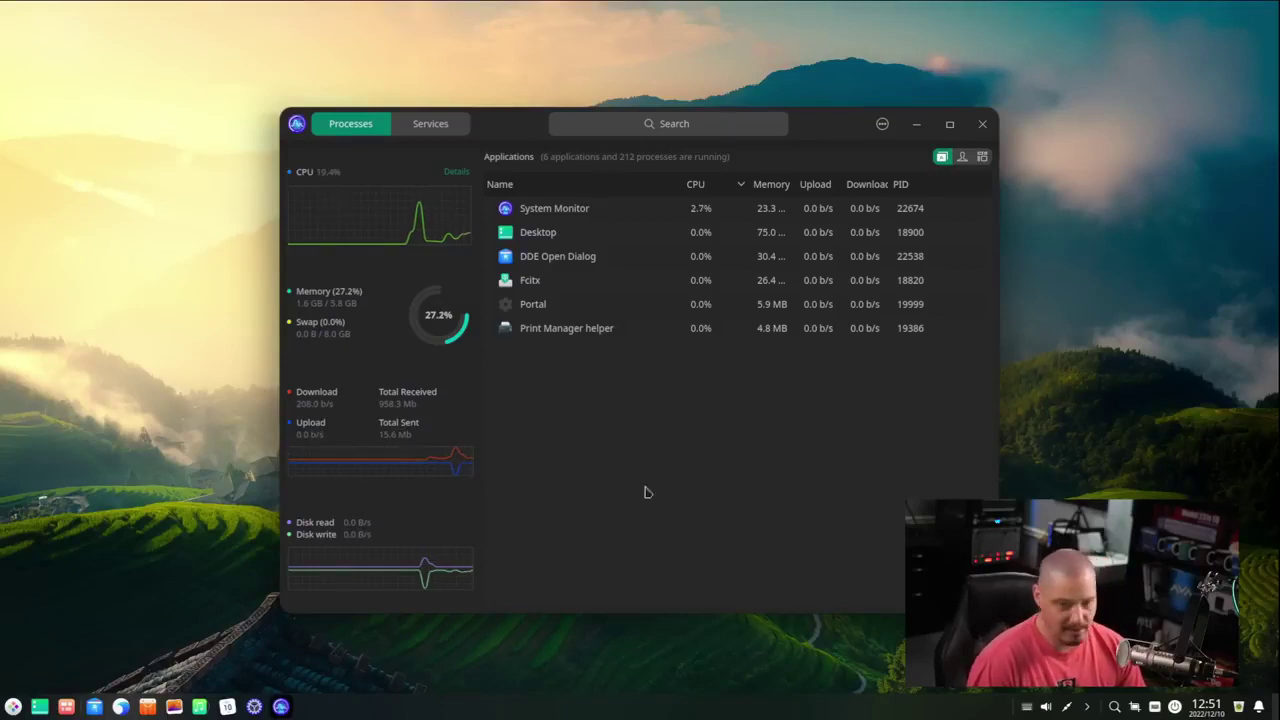
- Maximize and restore System Monitor, minimize and recall it from the dock, then close it
double_click(800, 131)
double_click(901, 13)
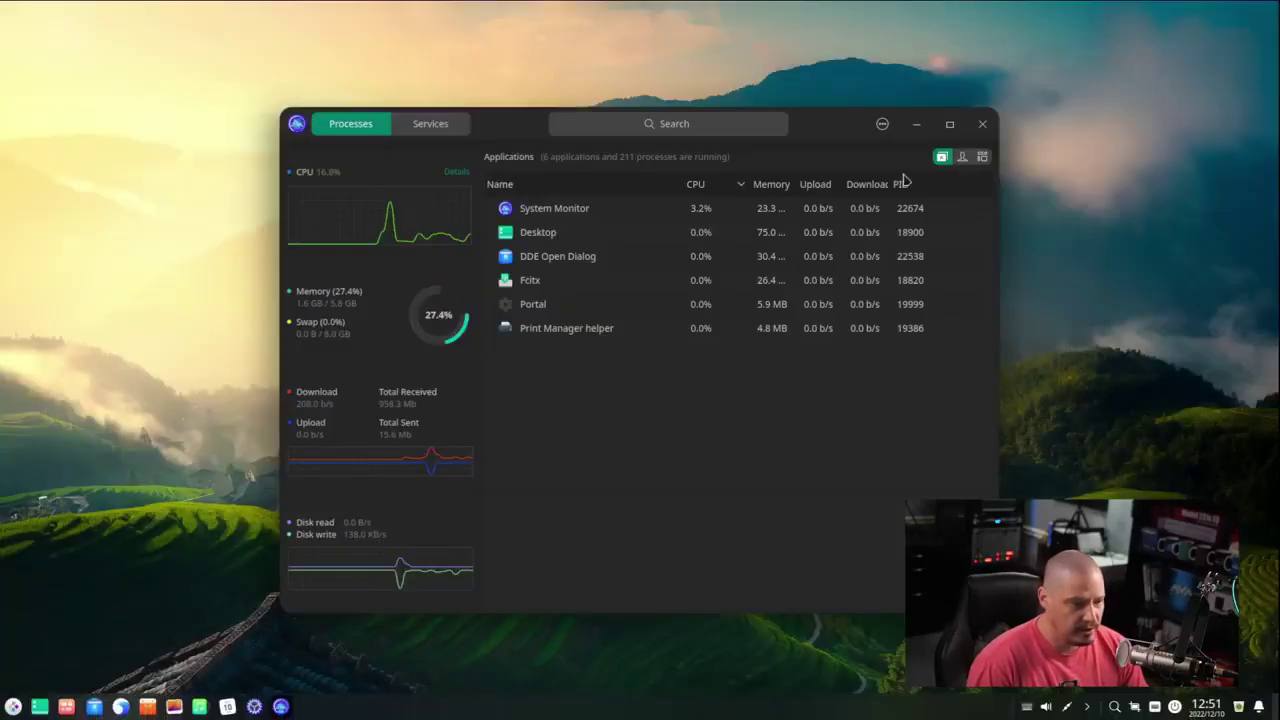
left_click(916, 124)
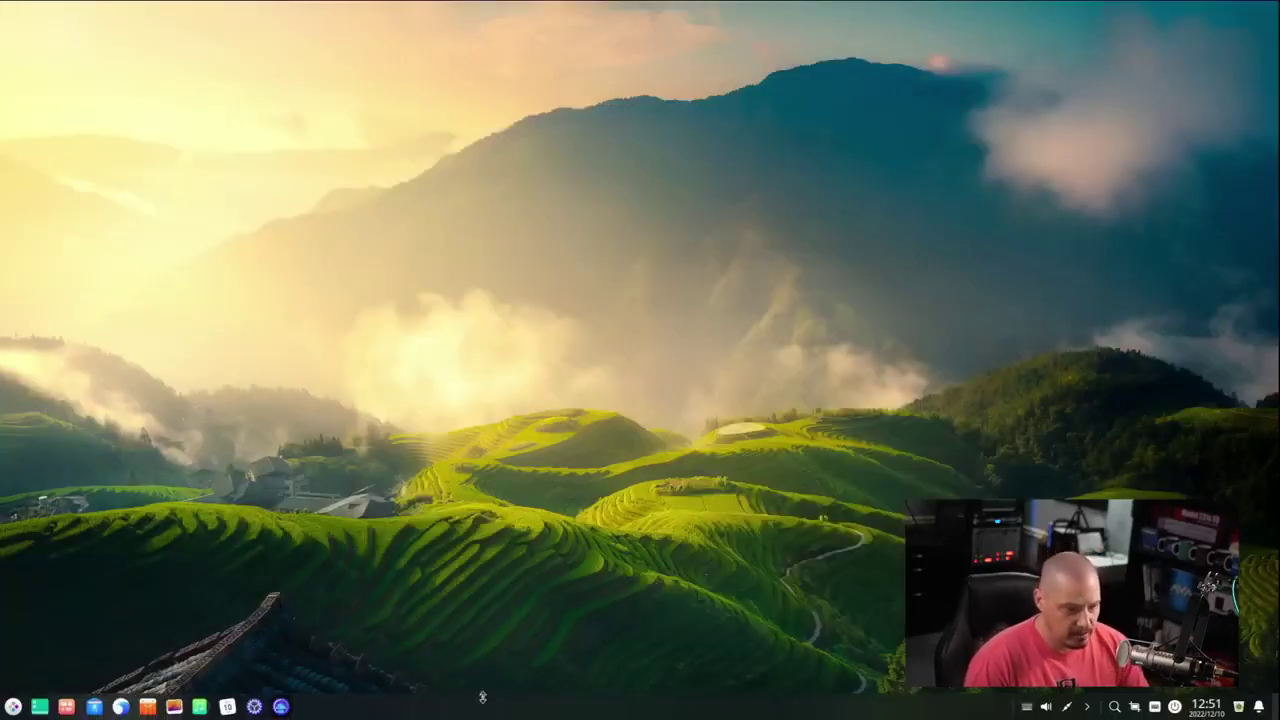
left_click(281, 706)
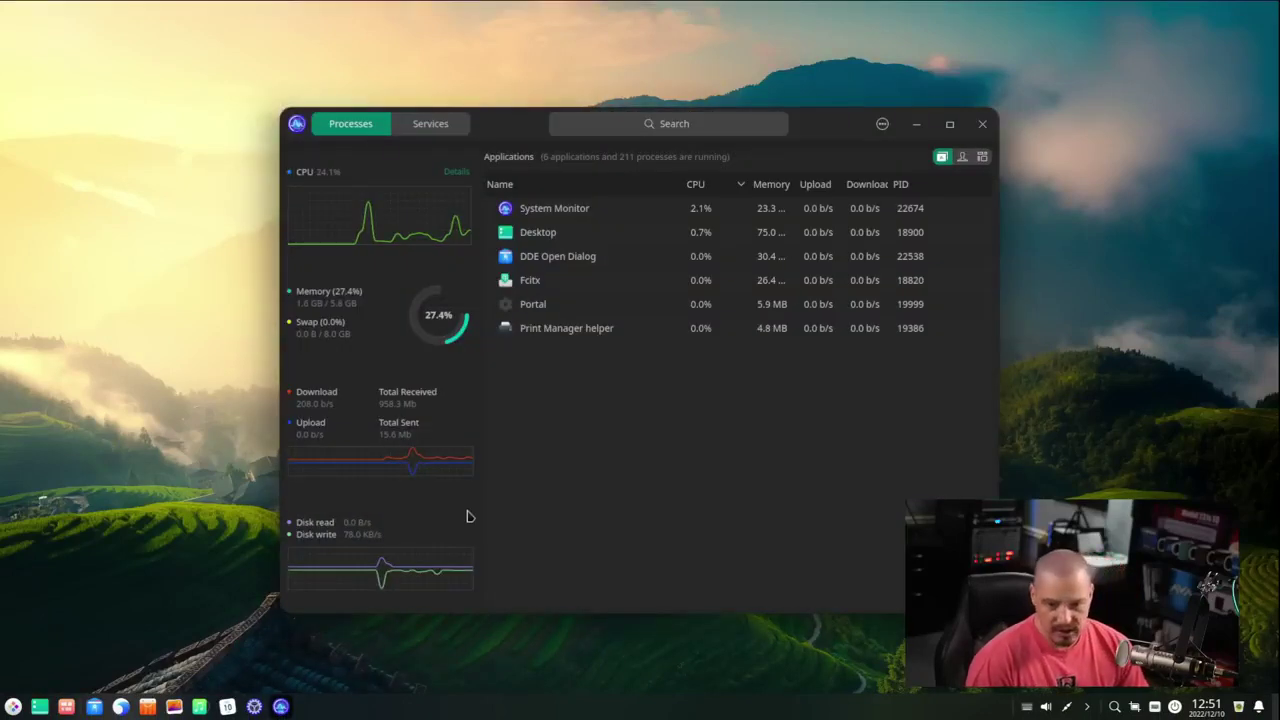
left_click(13, 706)
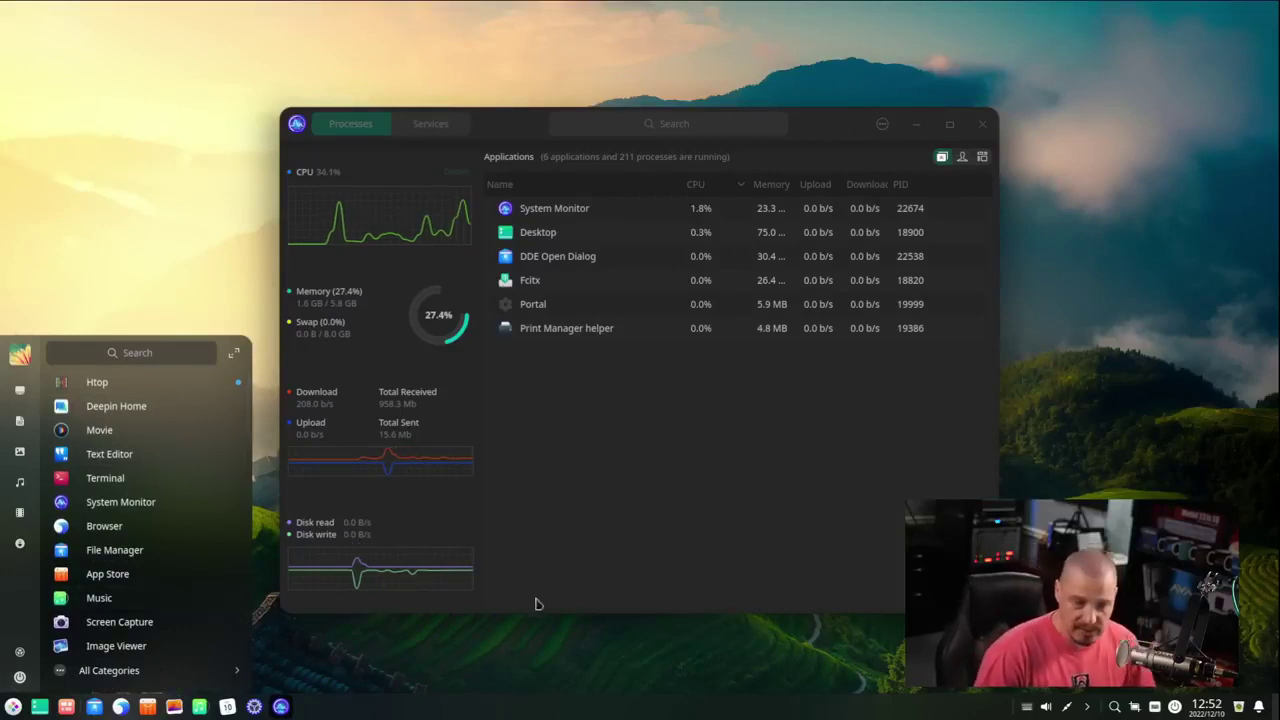
left_click(566, 550)
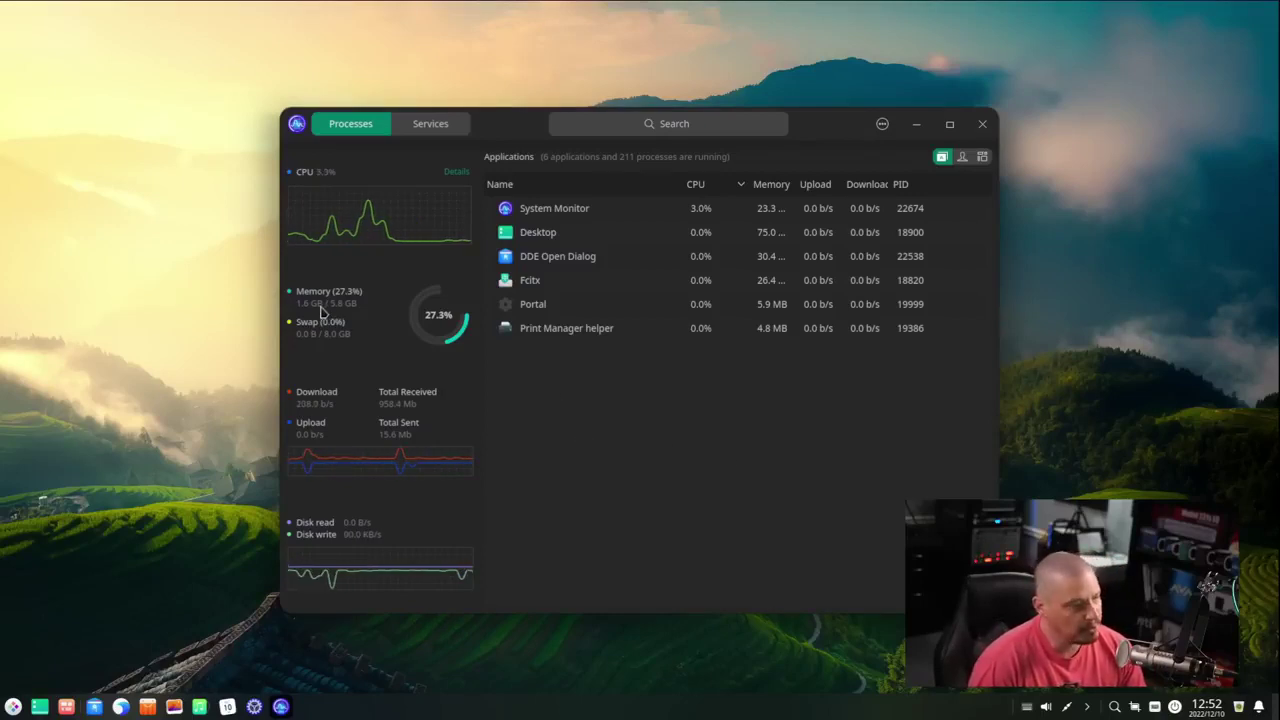
left_click(984, 125)
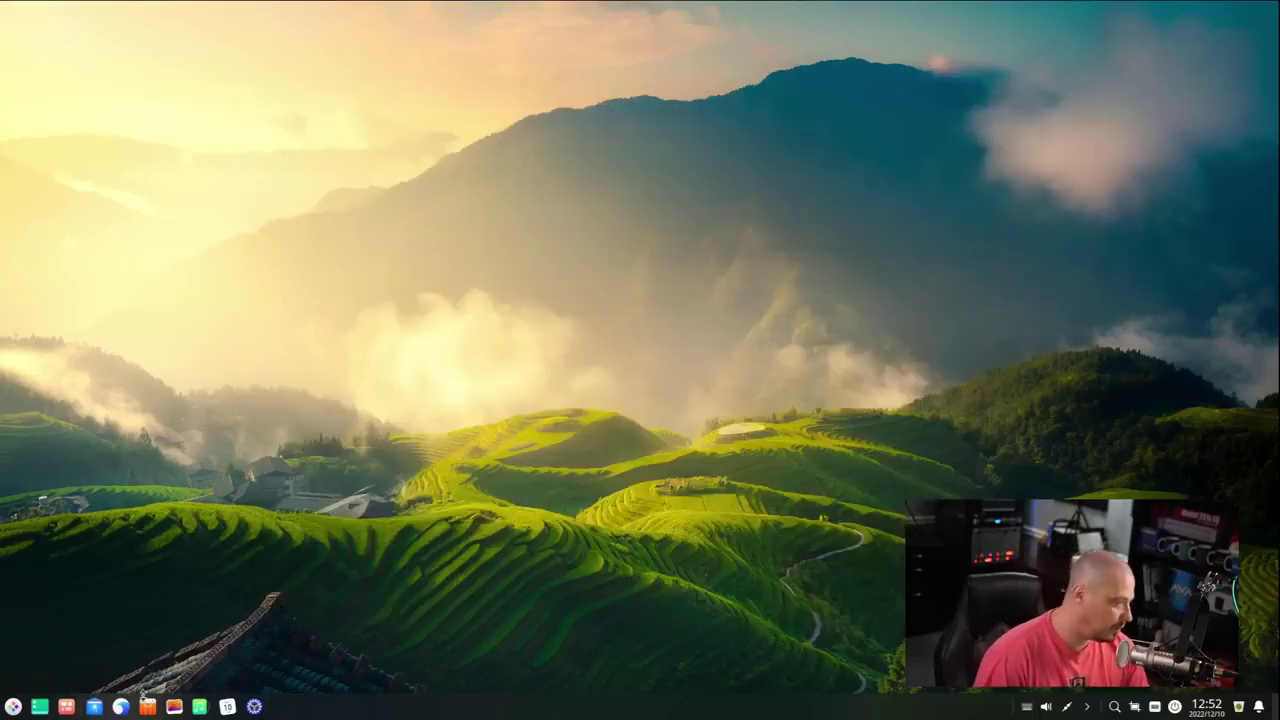
- Search the launcher for 'te', start Terminal, and run htop, which reports command not found
left_click(13, 706)
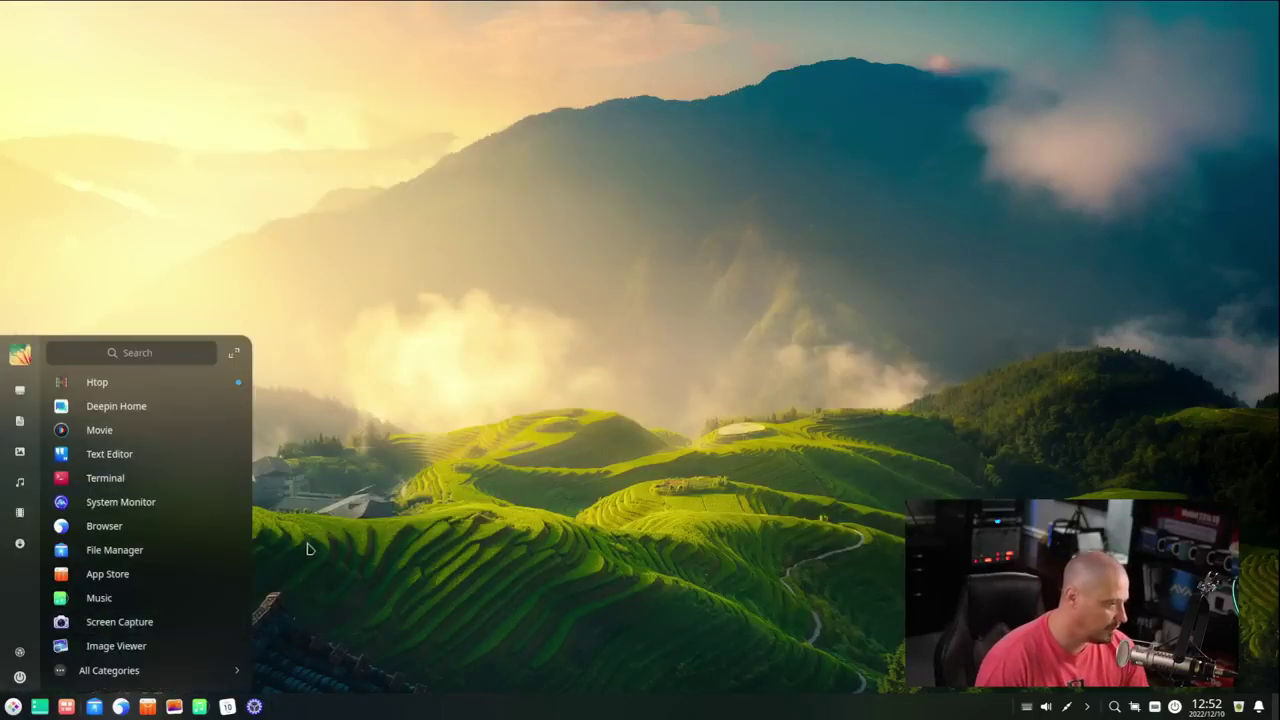
type("termin")
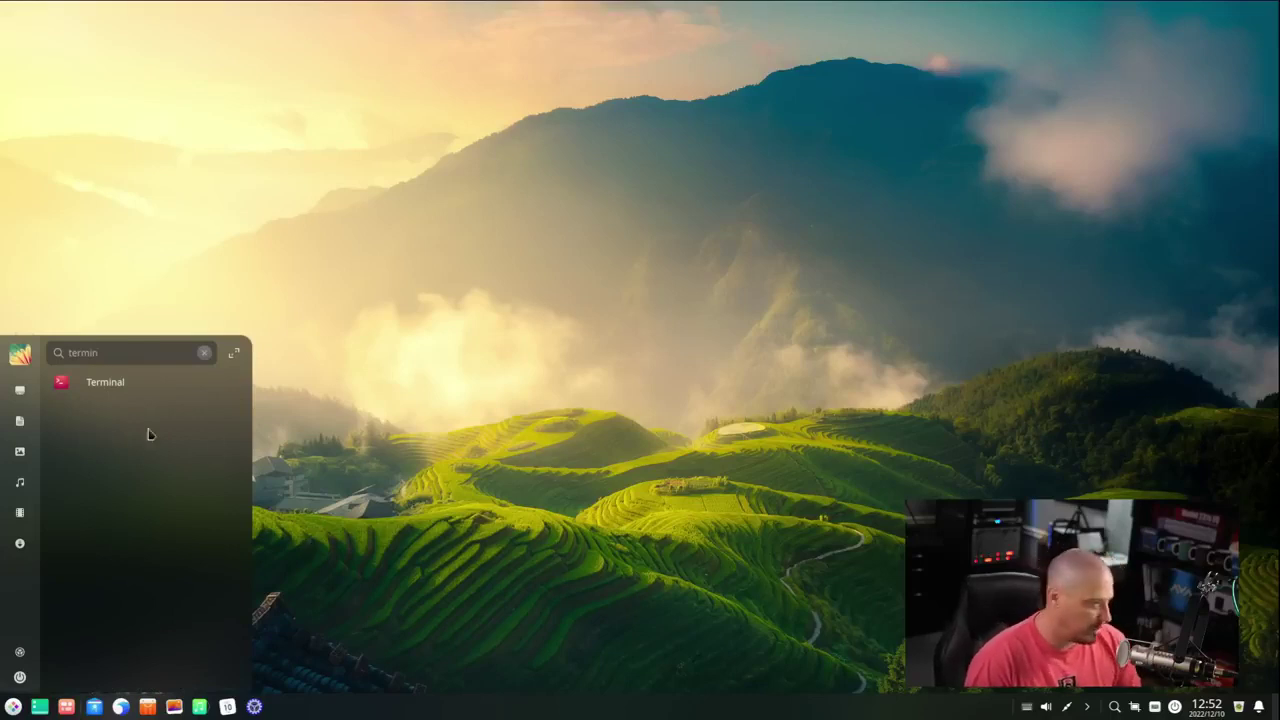
left_click(133, 381)
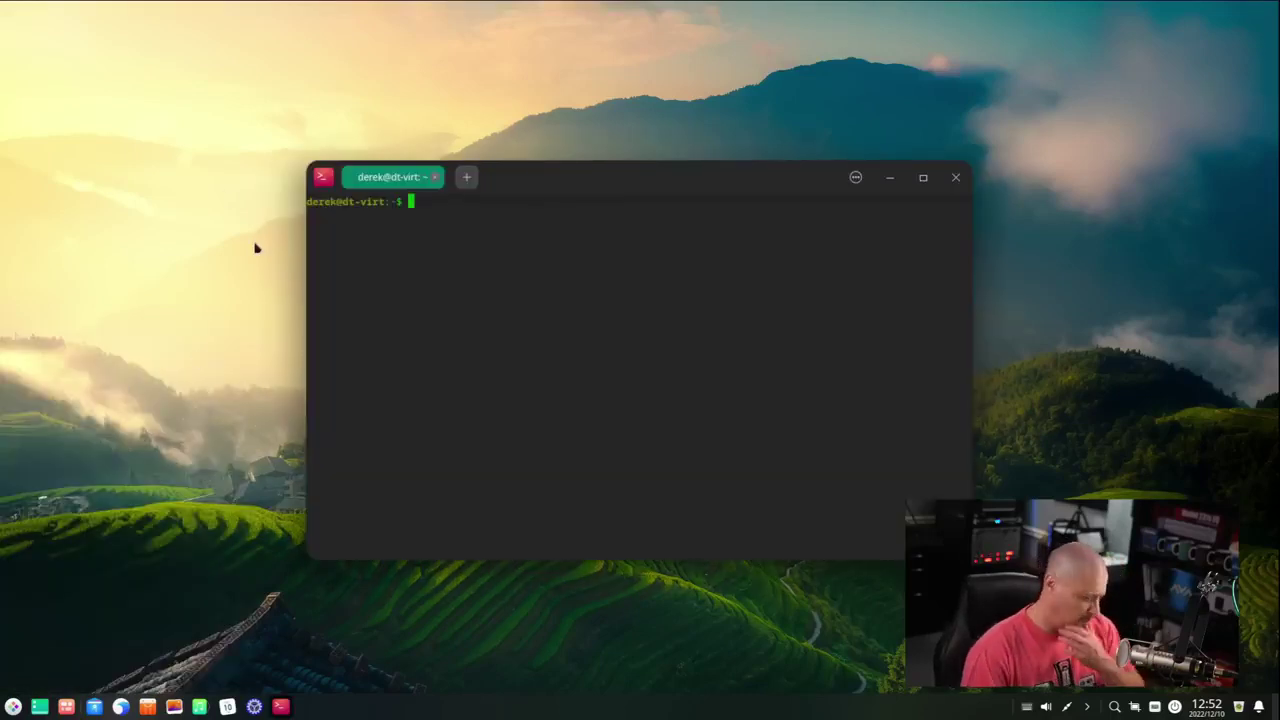
type("htop")
key("Return")
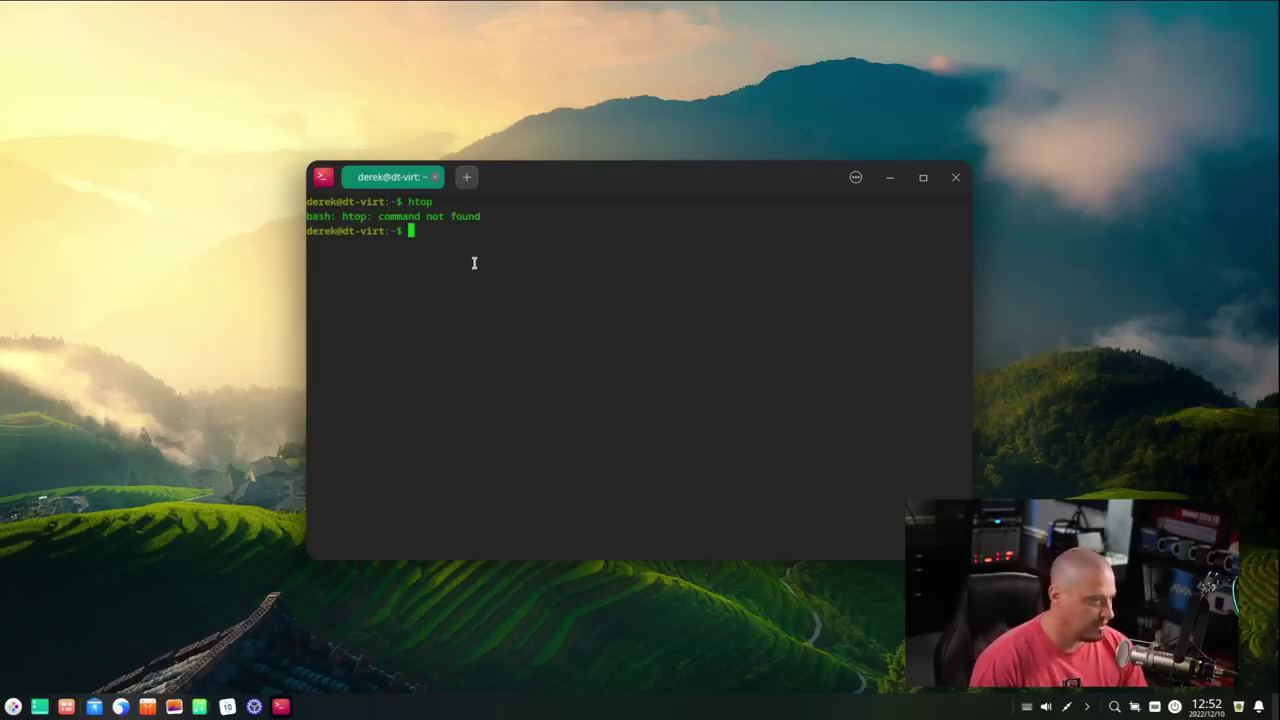
- Launch the Htop app, recentre its window, then close the old terminal and htop
left_click(18, 708)
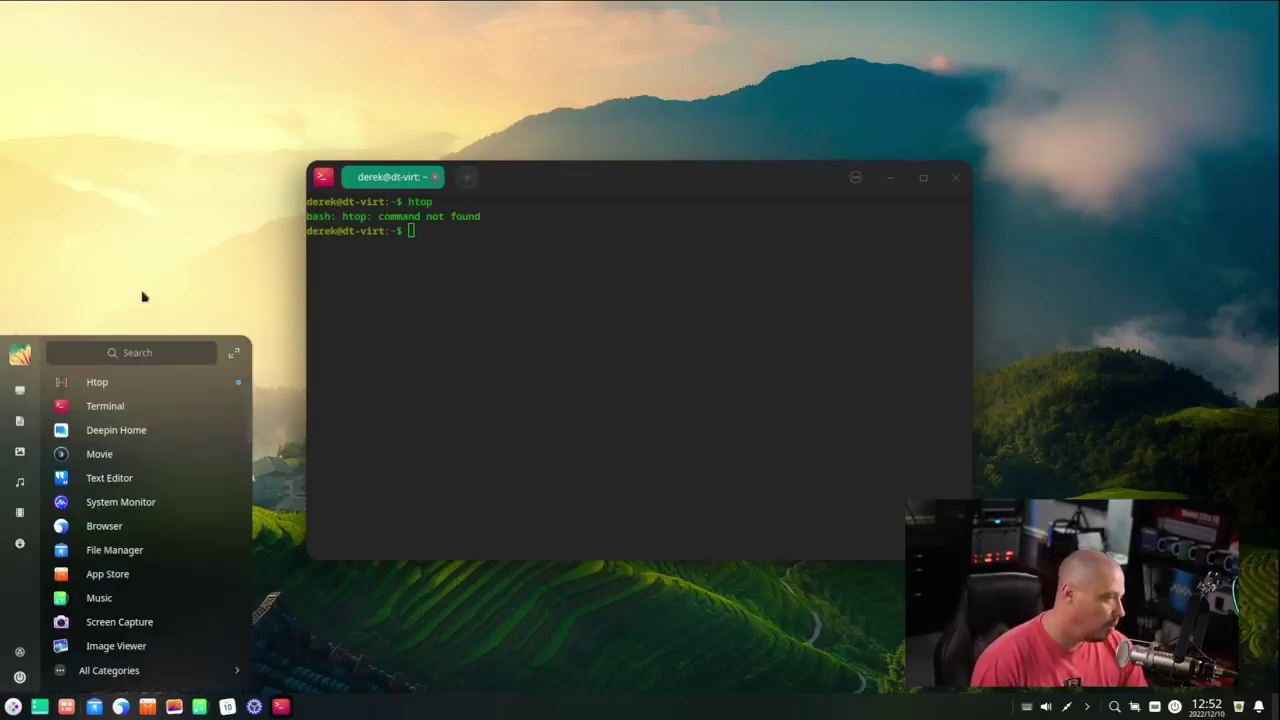
left_click(97, 383)
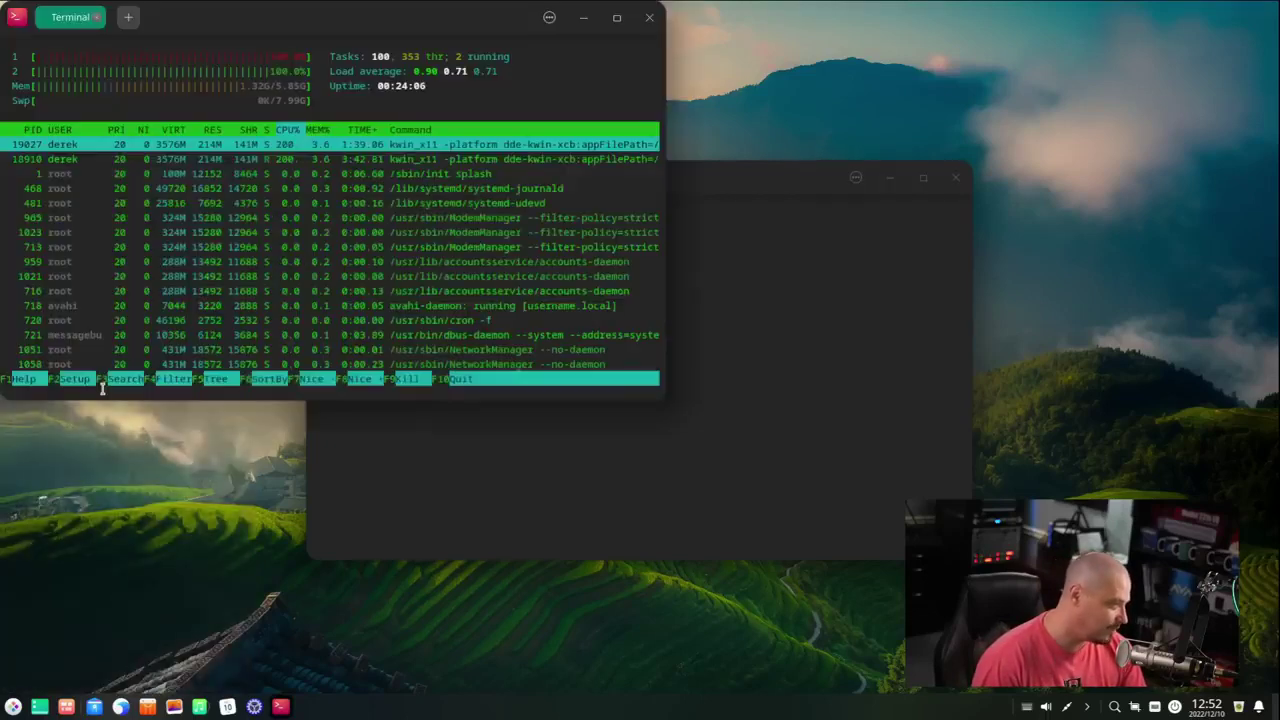
left_click_drag(226, 8, 366, 64)
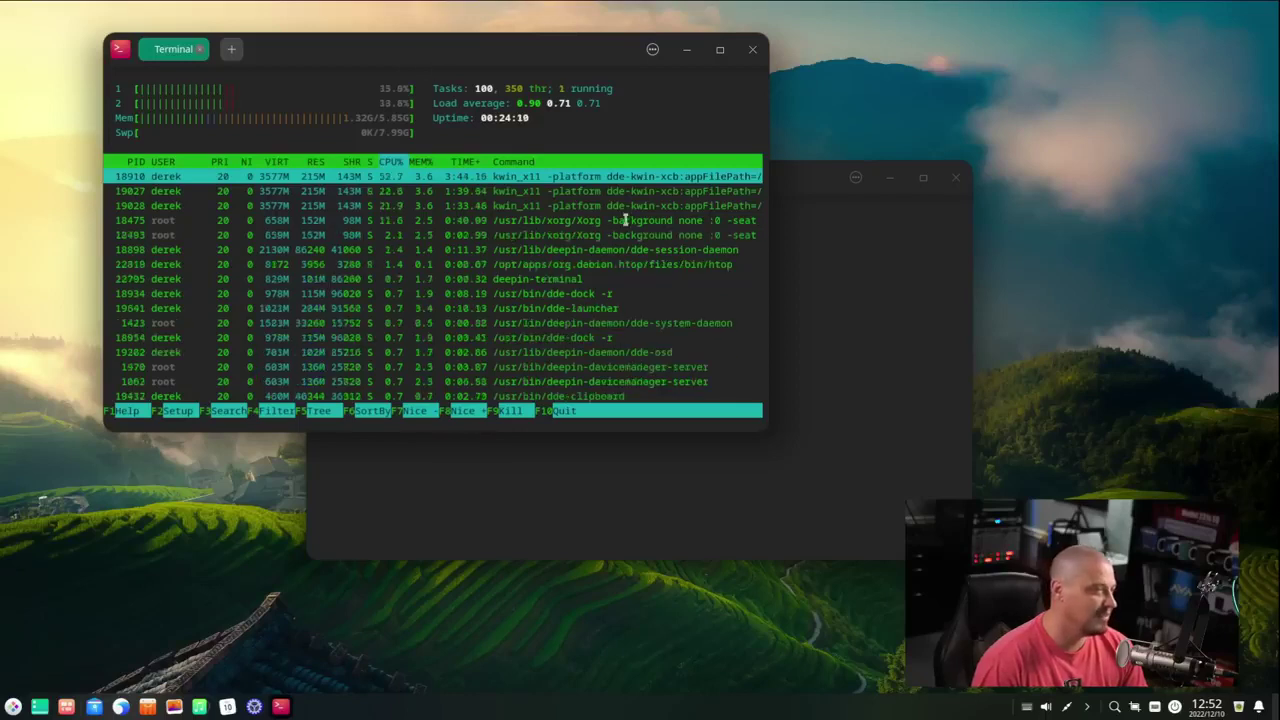
left_click(957, 177)
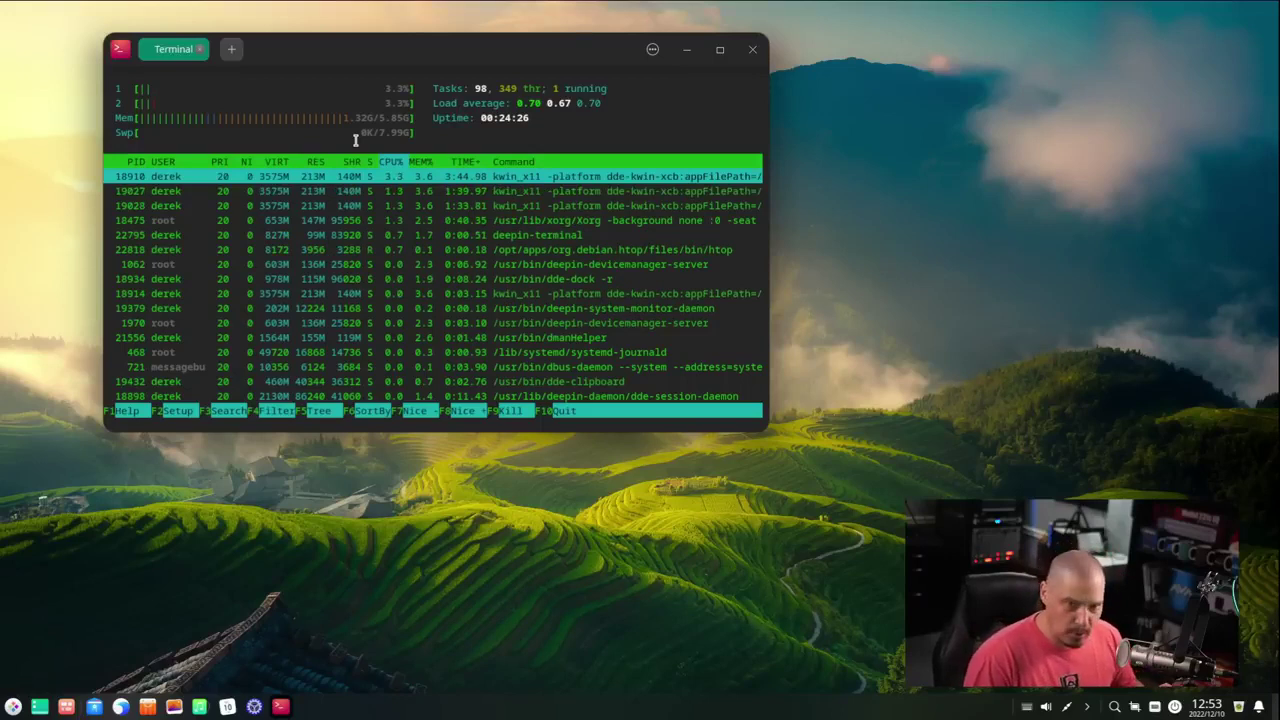
left_click(754, 50)
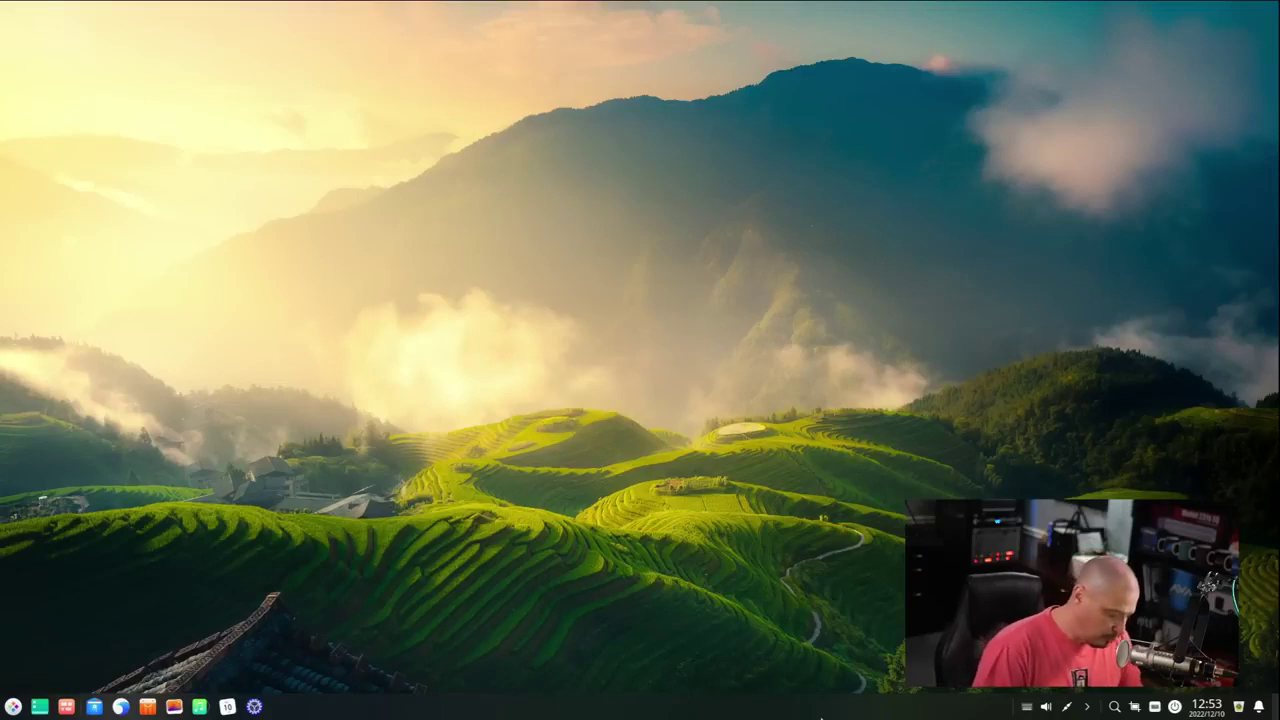
- Open a new maximized terminal with enlarged text and a cleared prompt
key("ctrl+alt+t")
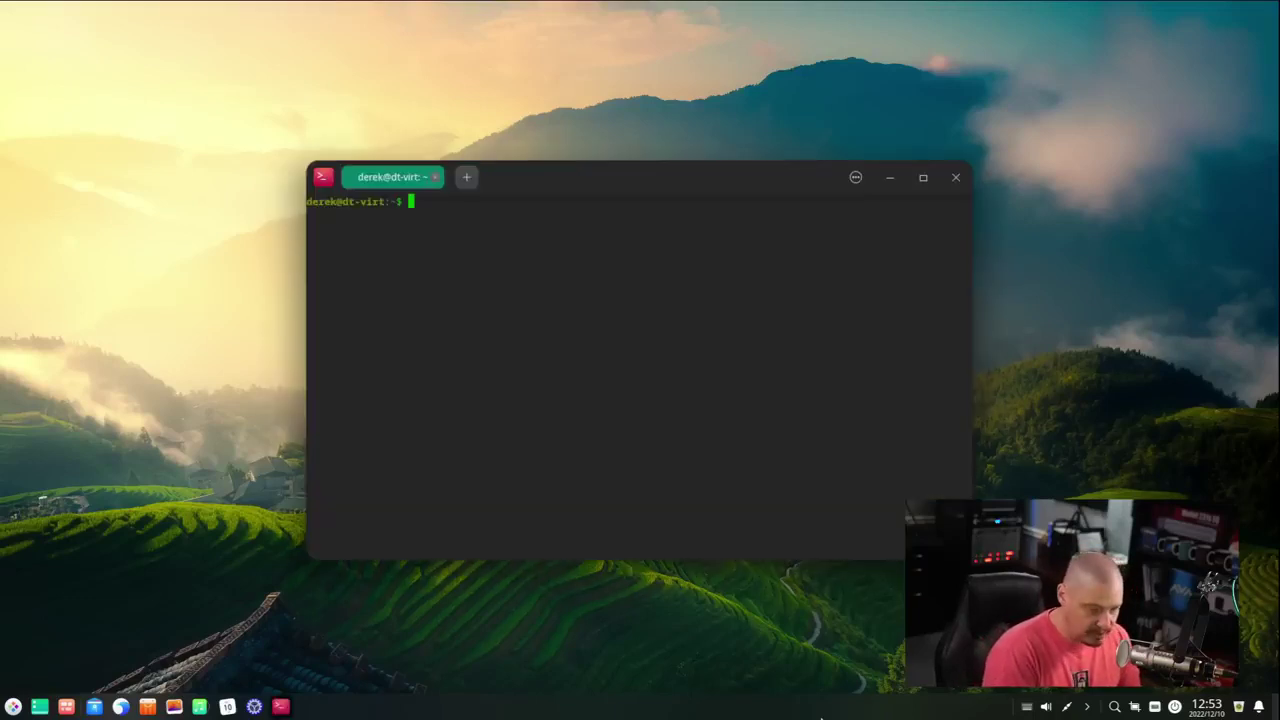
double_click(760, 180)
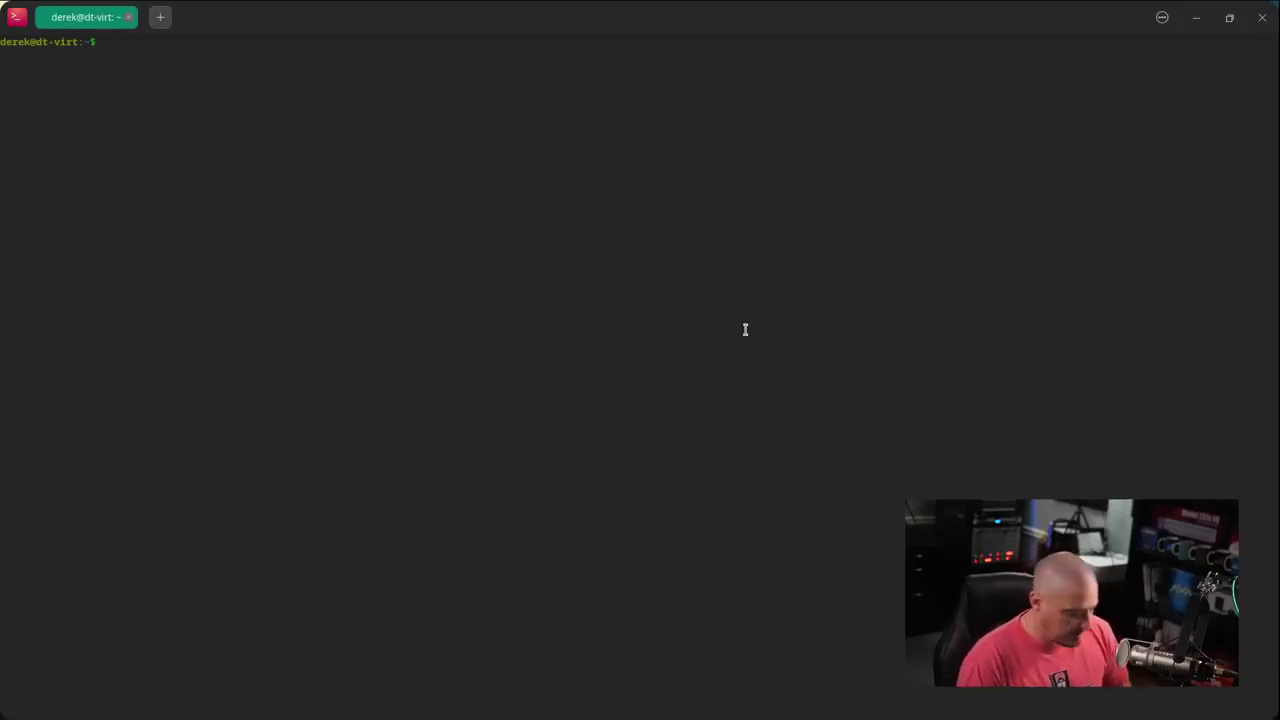
type("vim")
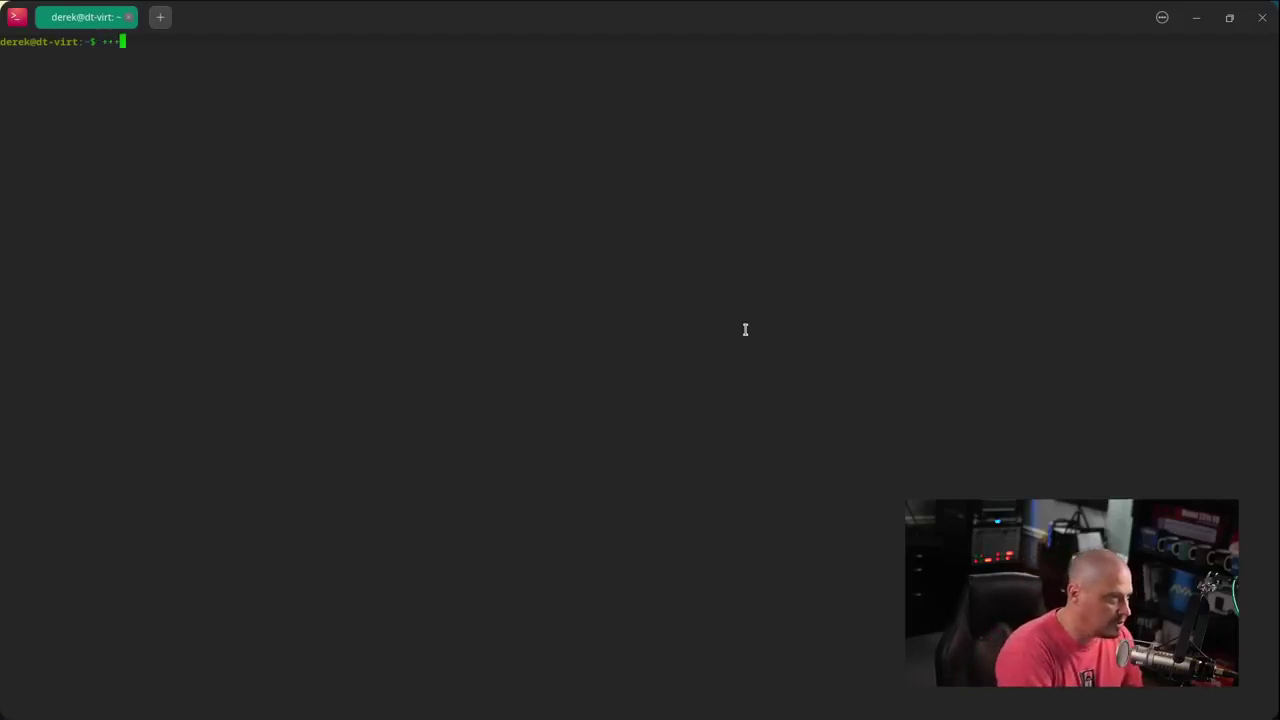
key("ctrl+plus")
key("ctrl+plus")
key("ctrl+plus")
key("ctrl+plus")
key("ctrl+plus")
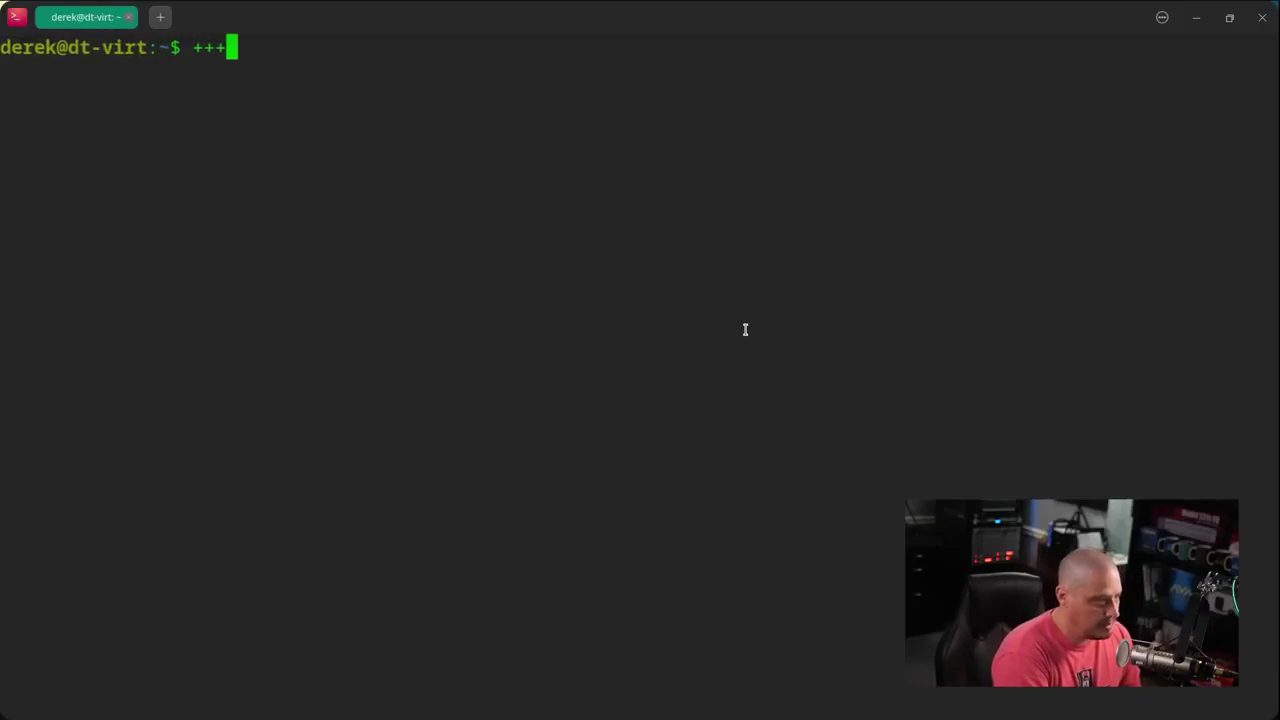
key("BackSpace")
key("BackSpace")
key("BackSpace")
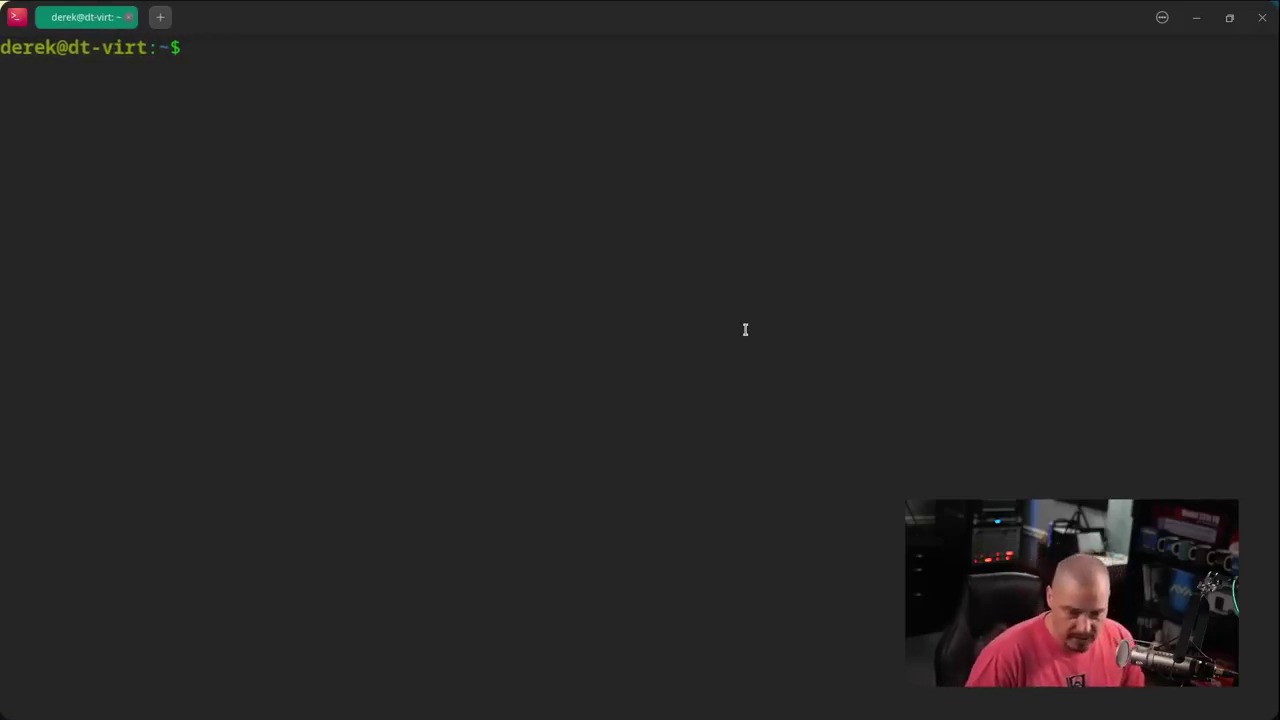
- Run uname -r (kernel 5.15.77-amd64-desktop), then apt list --installed
type("uname -r")
key("Return")
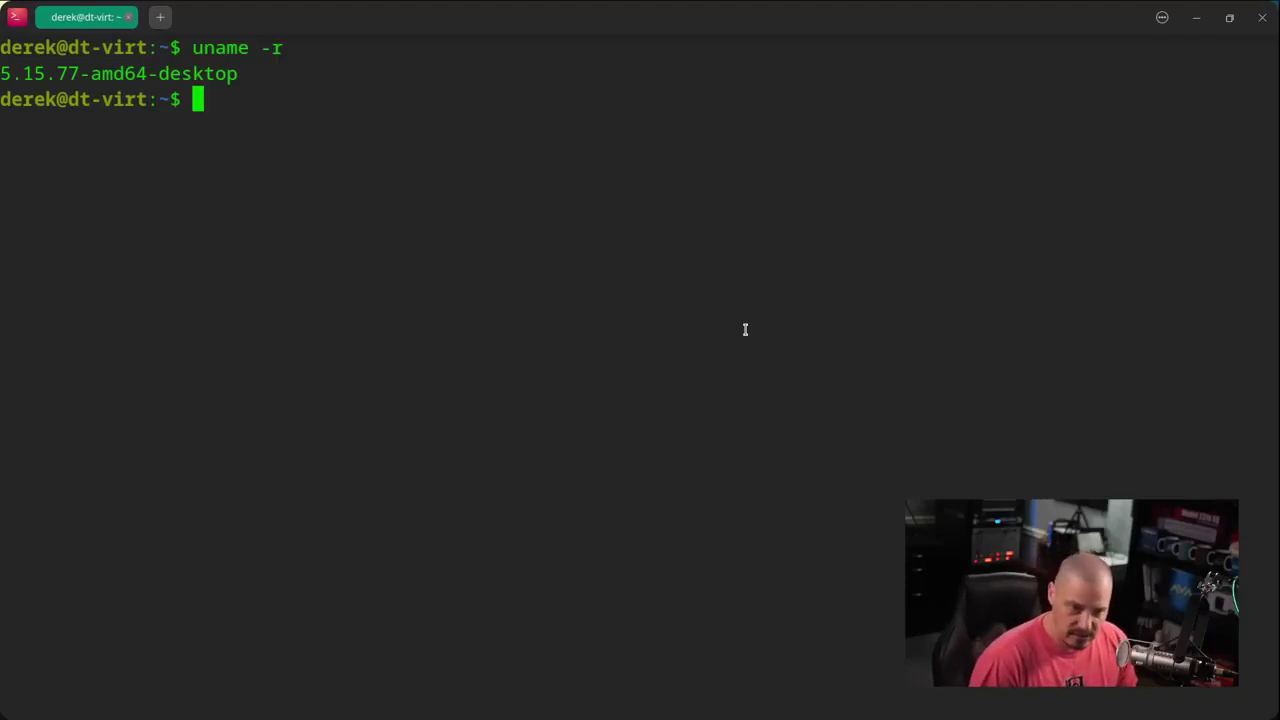
type("apt ")
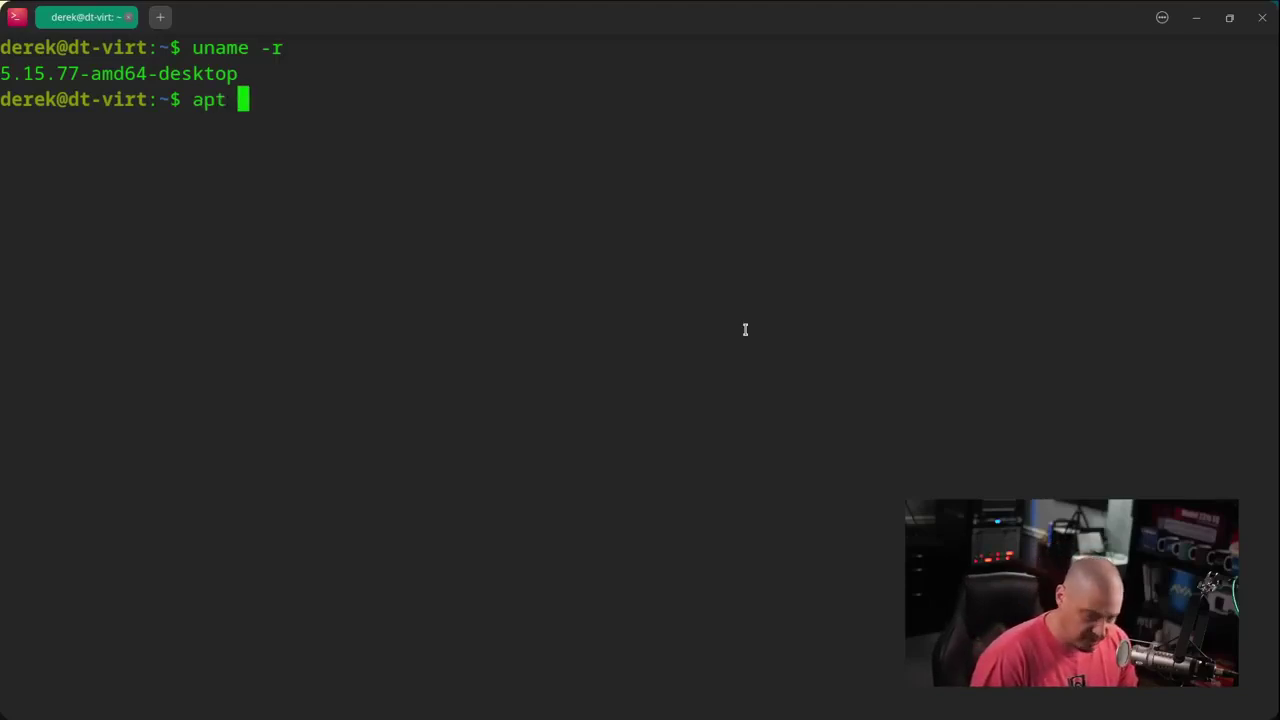
type("list ")
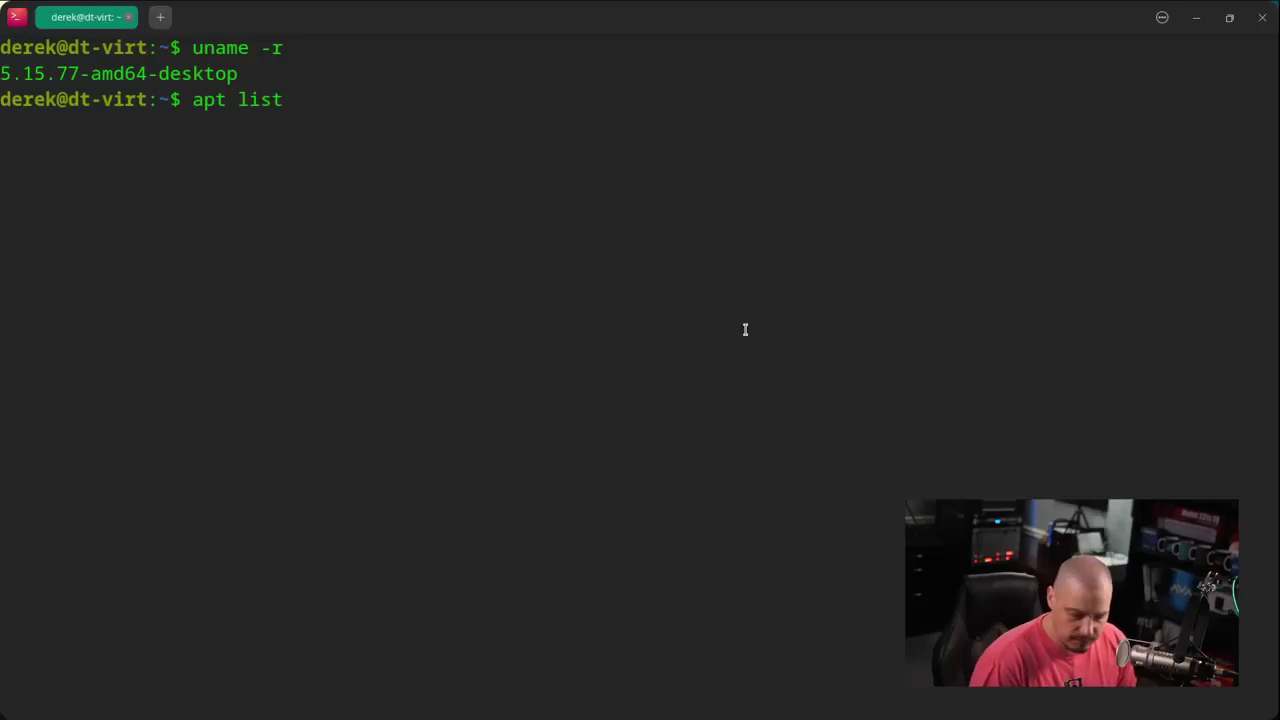
type("--installed")
key("Return")
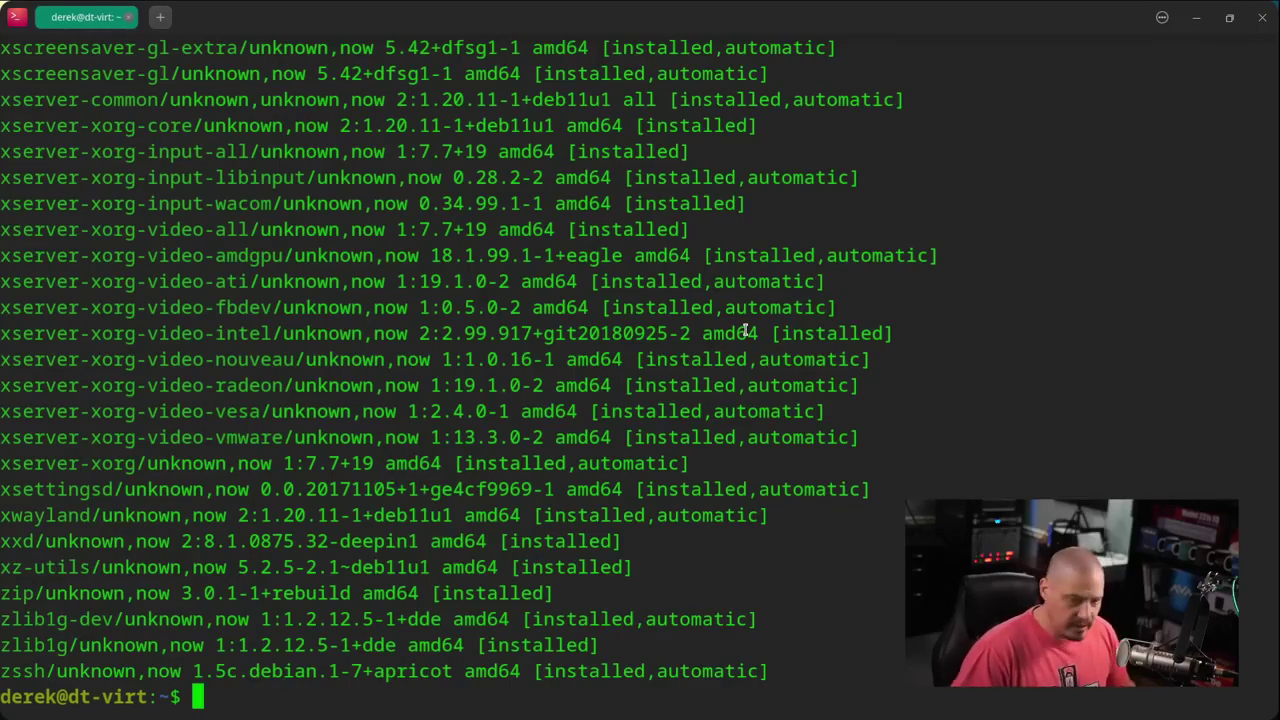
- Count installed packages with apt list --installed | wc -l, giving 1775
key("Up")
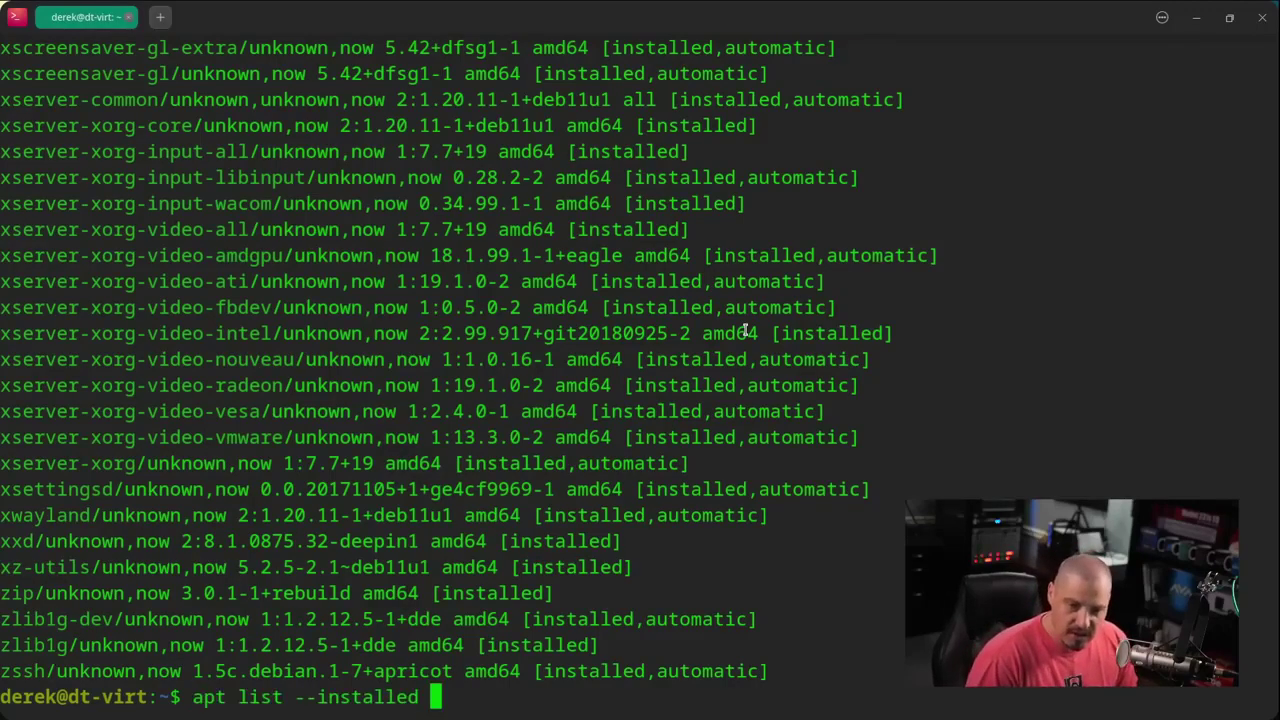
type("| ")
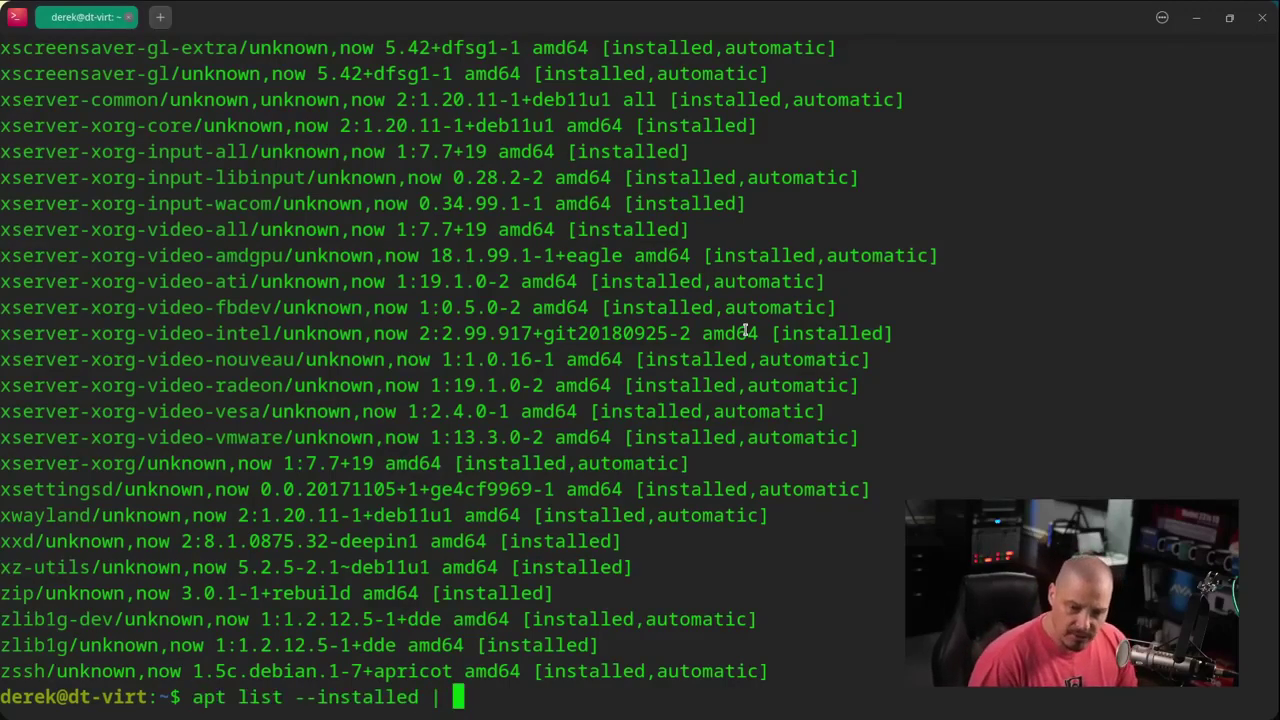
type("wc ")
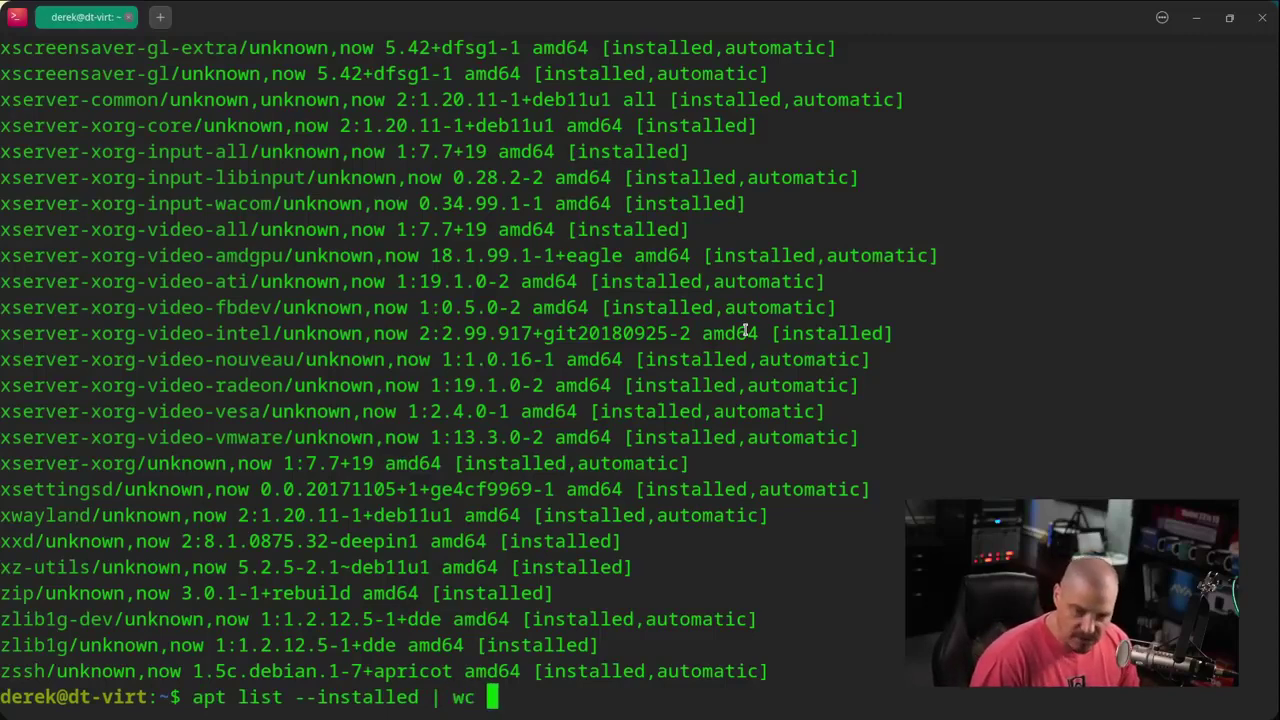
type("-l")
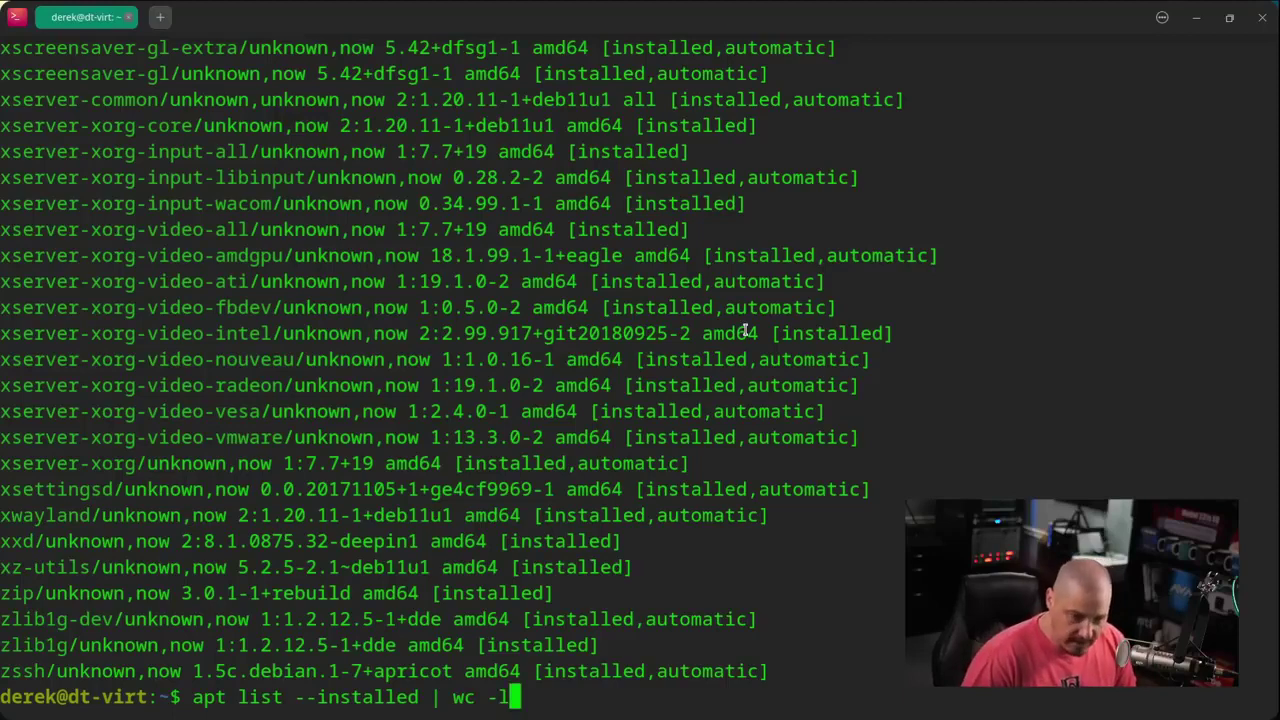
key("Return")
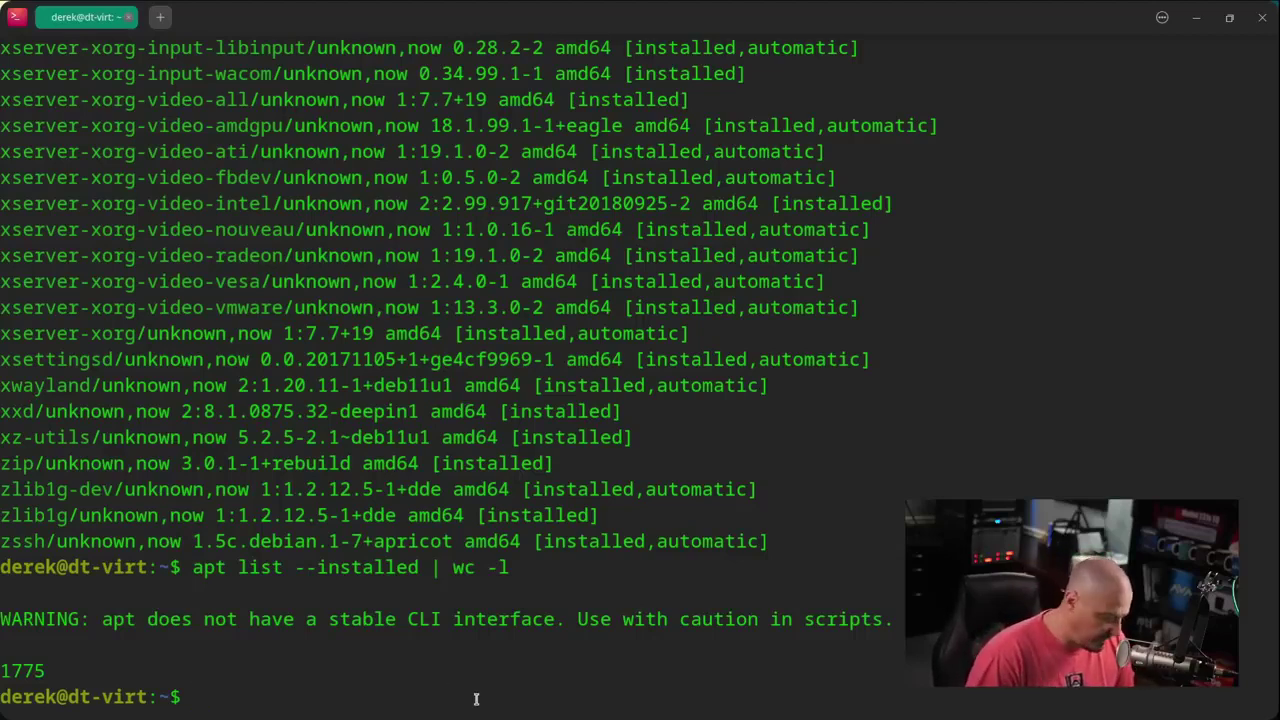
- Look up snapd and flatpak with whereis, finding neither, then close the terminal
type("whereis")
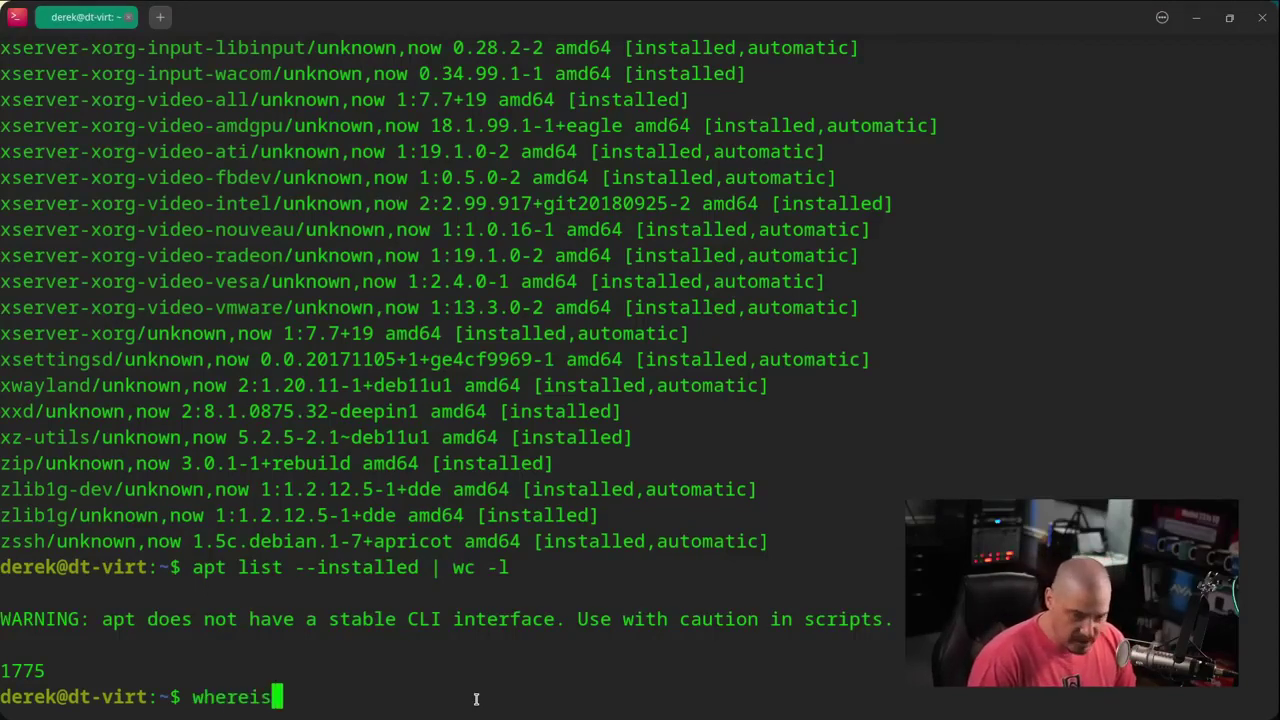
type(" snap")
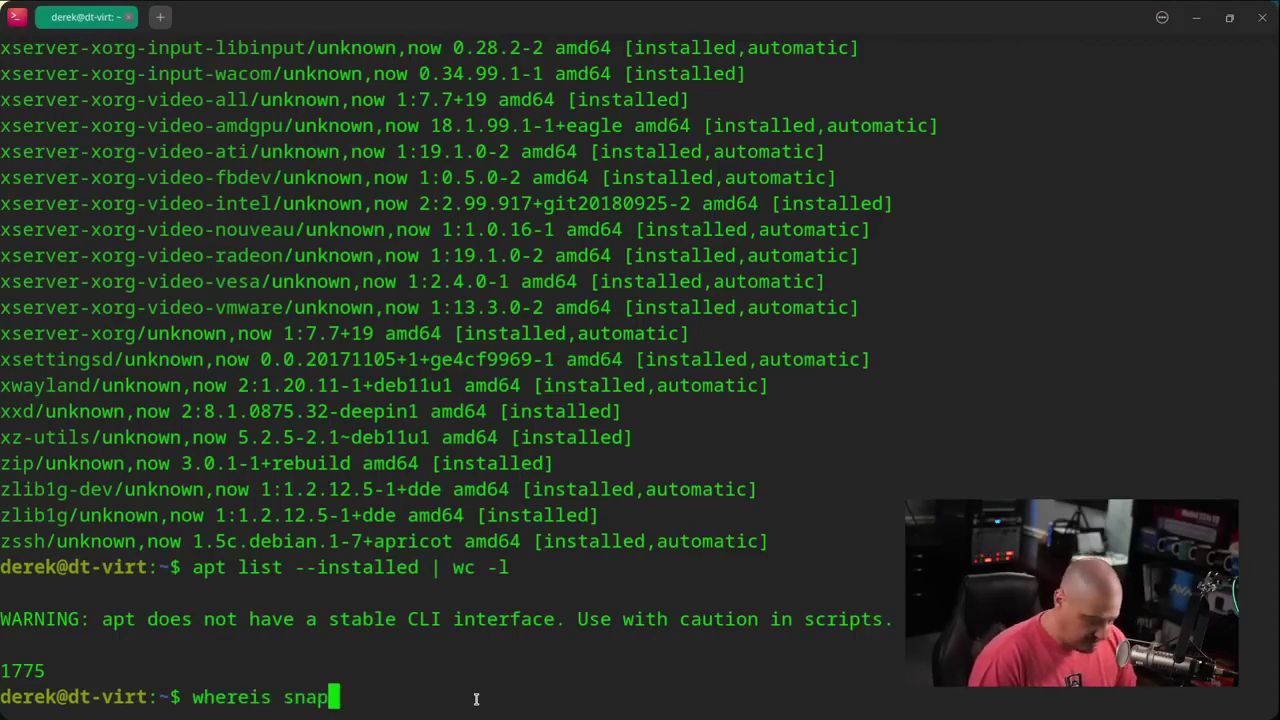
type("d")
key("Return")
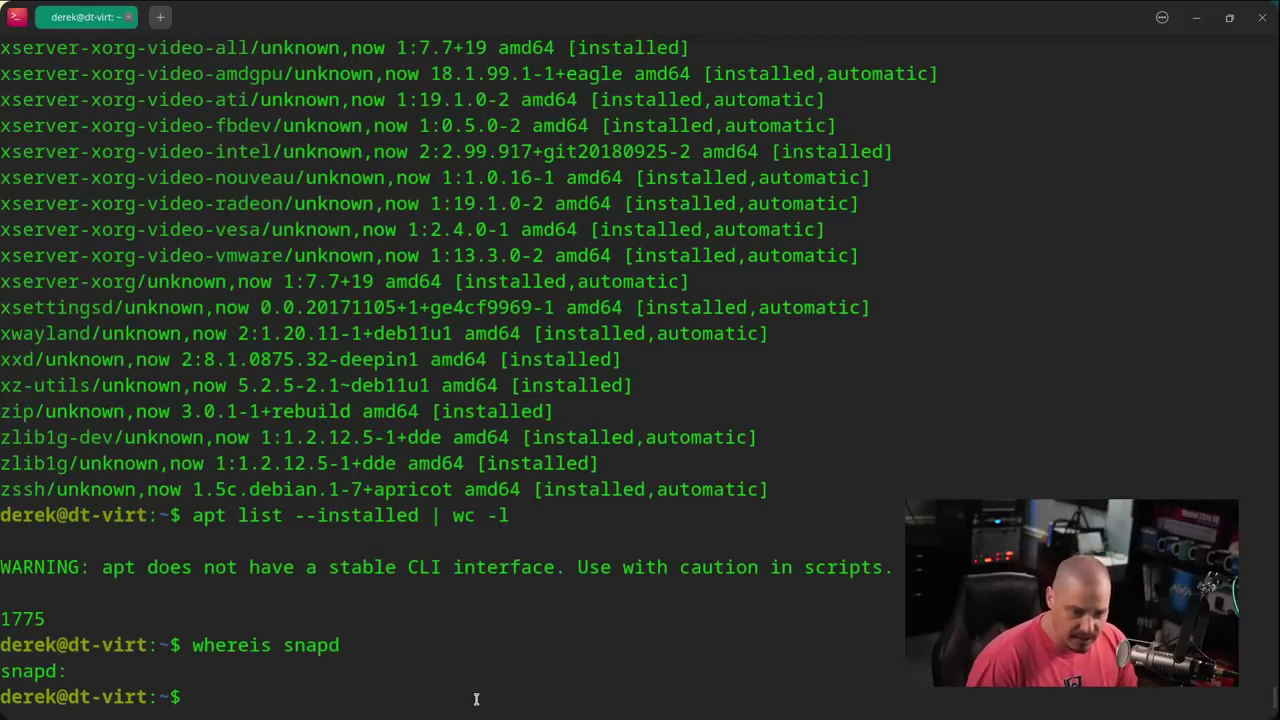
key("Up")
key("BackSpace")
key("BackSpace")
key("BackSpace")
key("BackSpace")
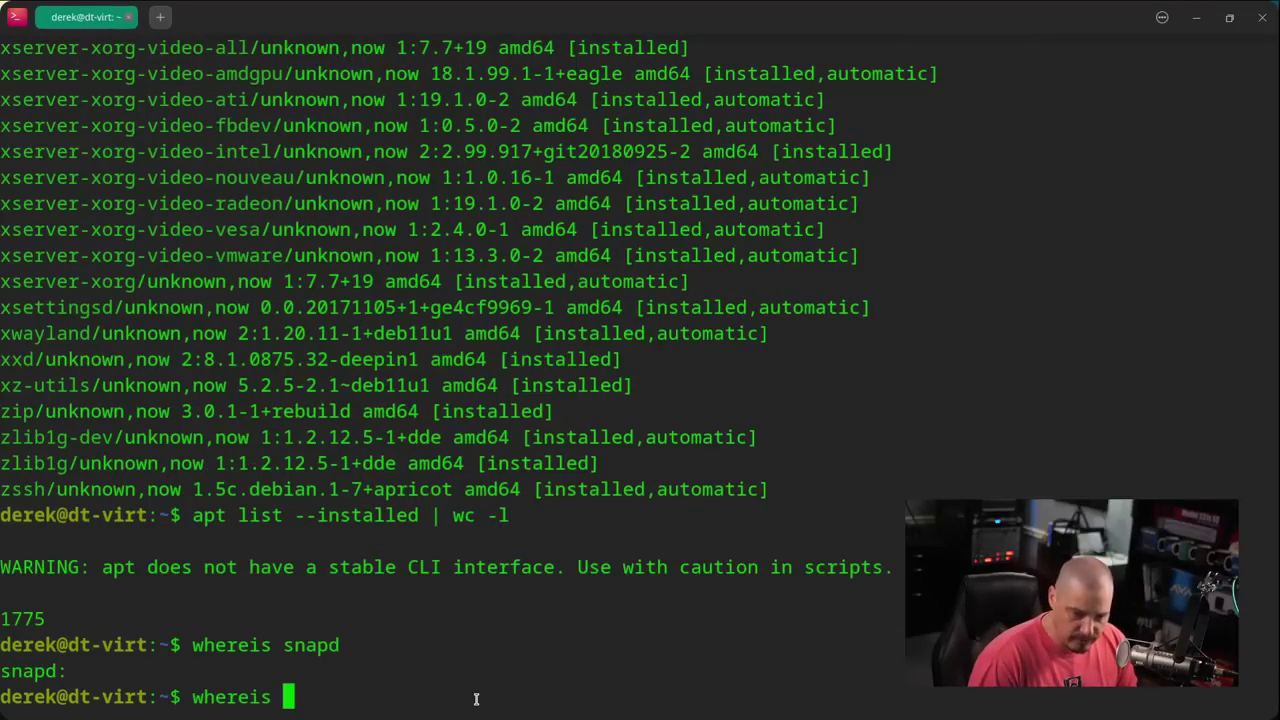
type("flatpak")
key("Return")
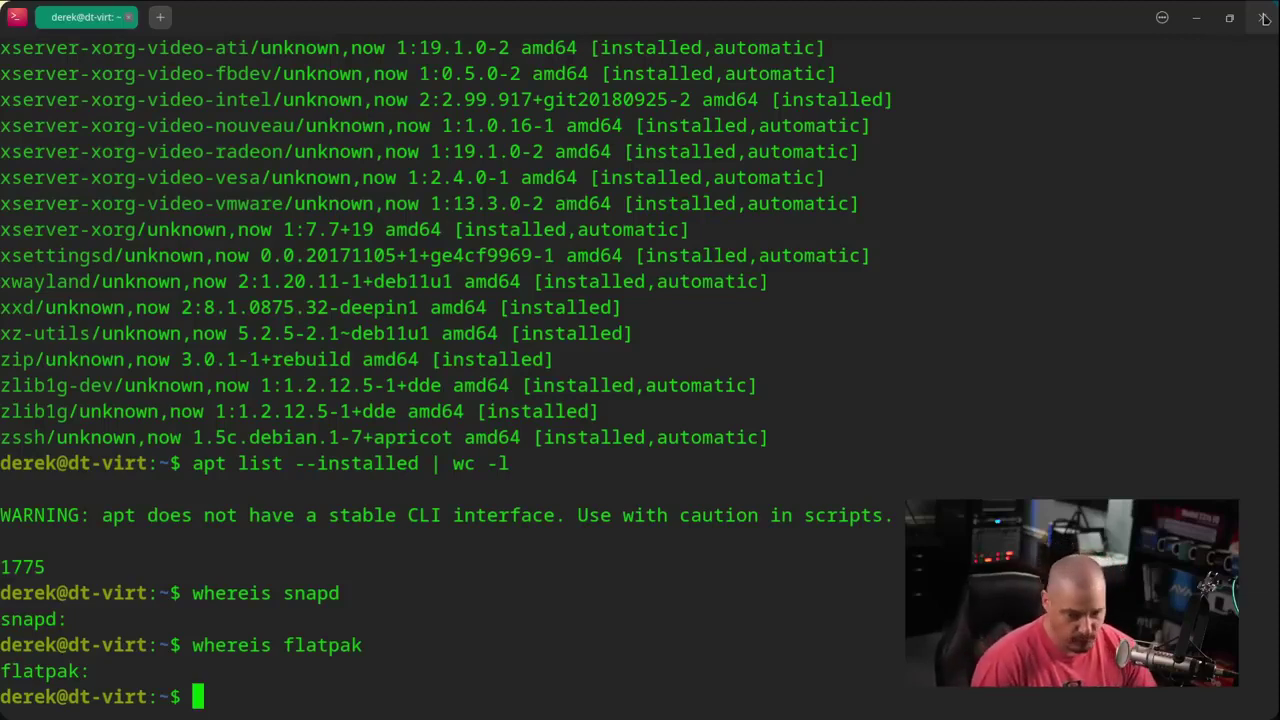
left_click(1264, 18)
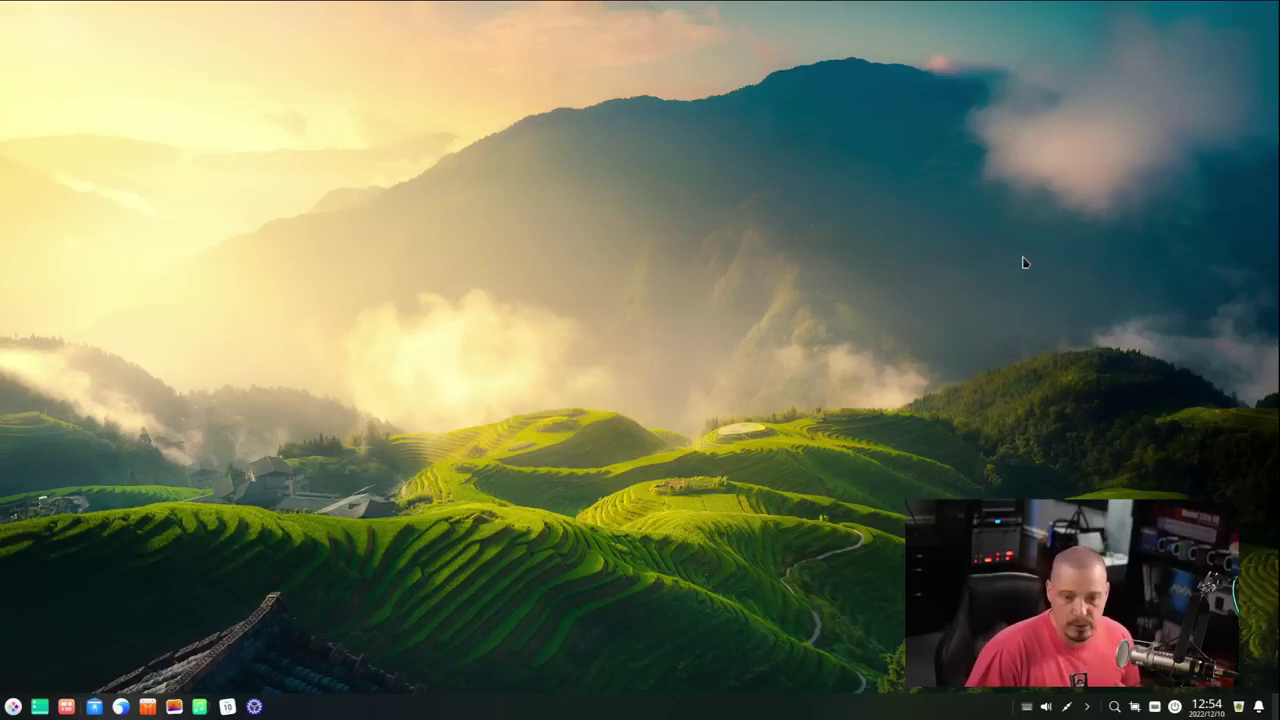
right_click(574, 298)
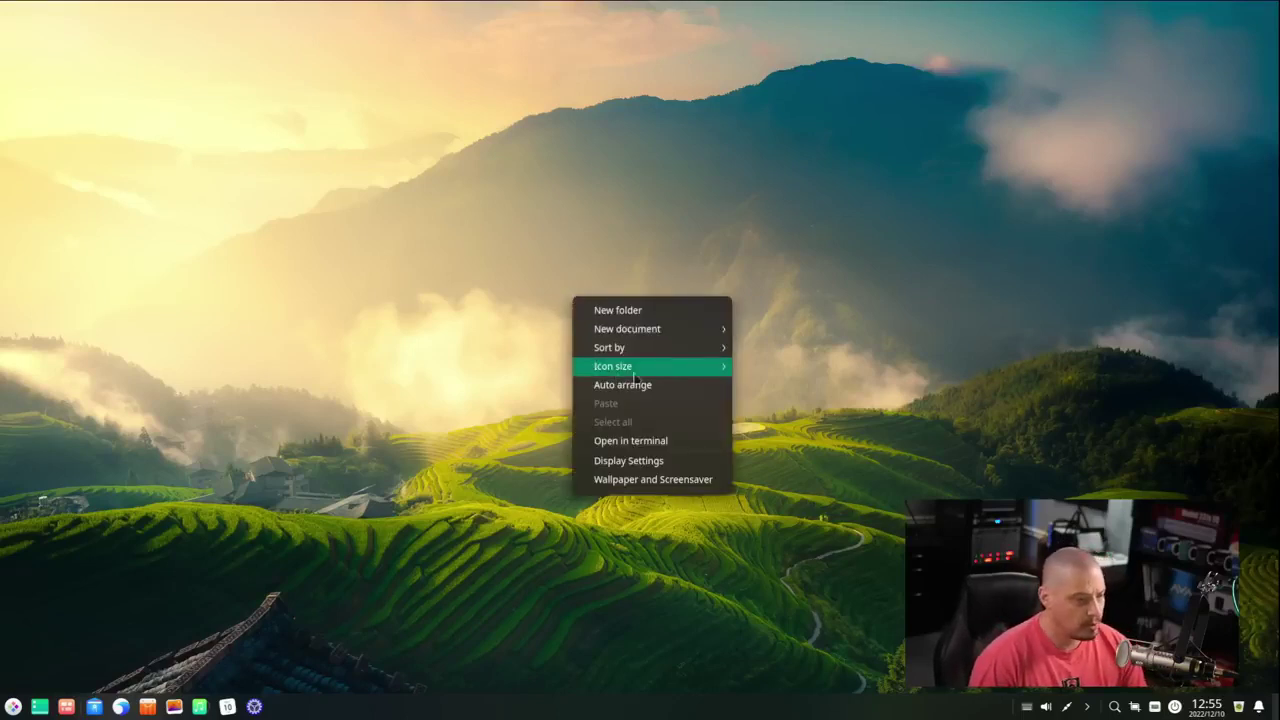
left_click(678, 483)
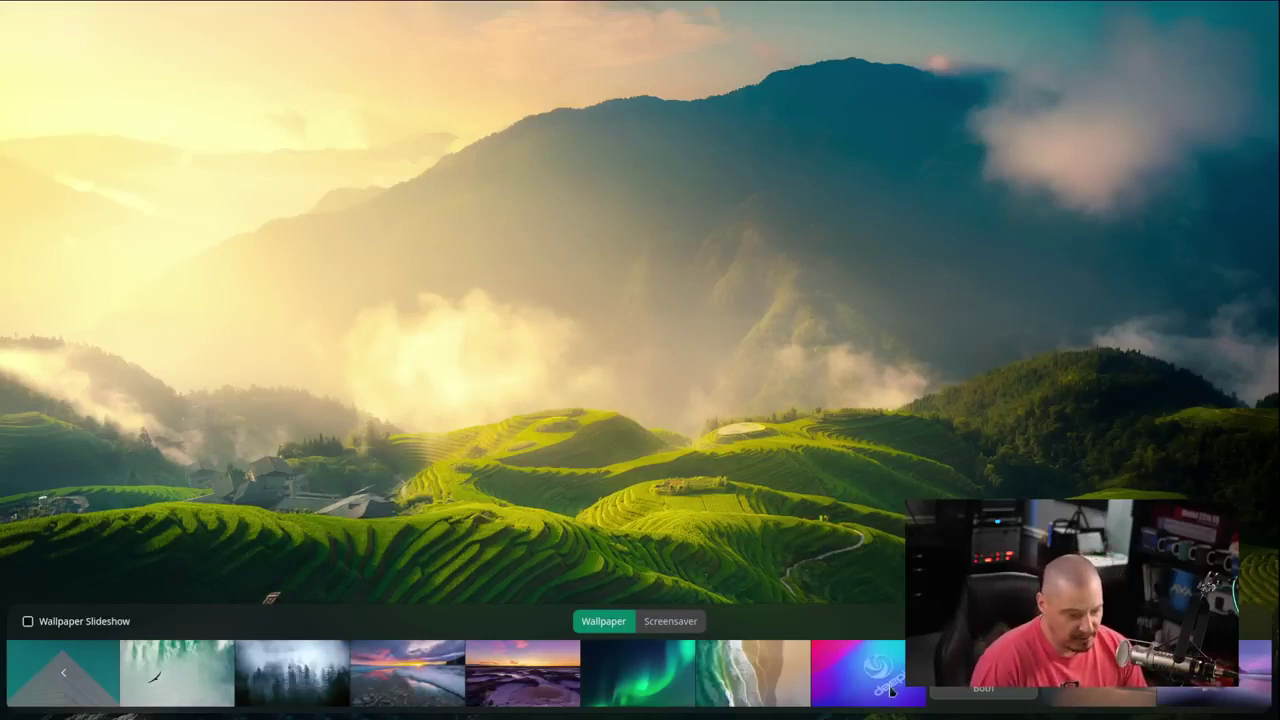
left_click(758, 679)
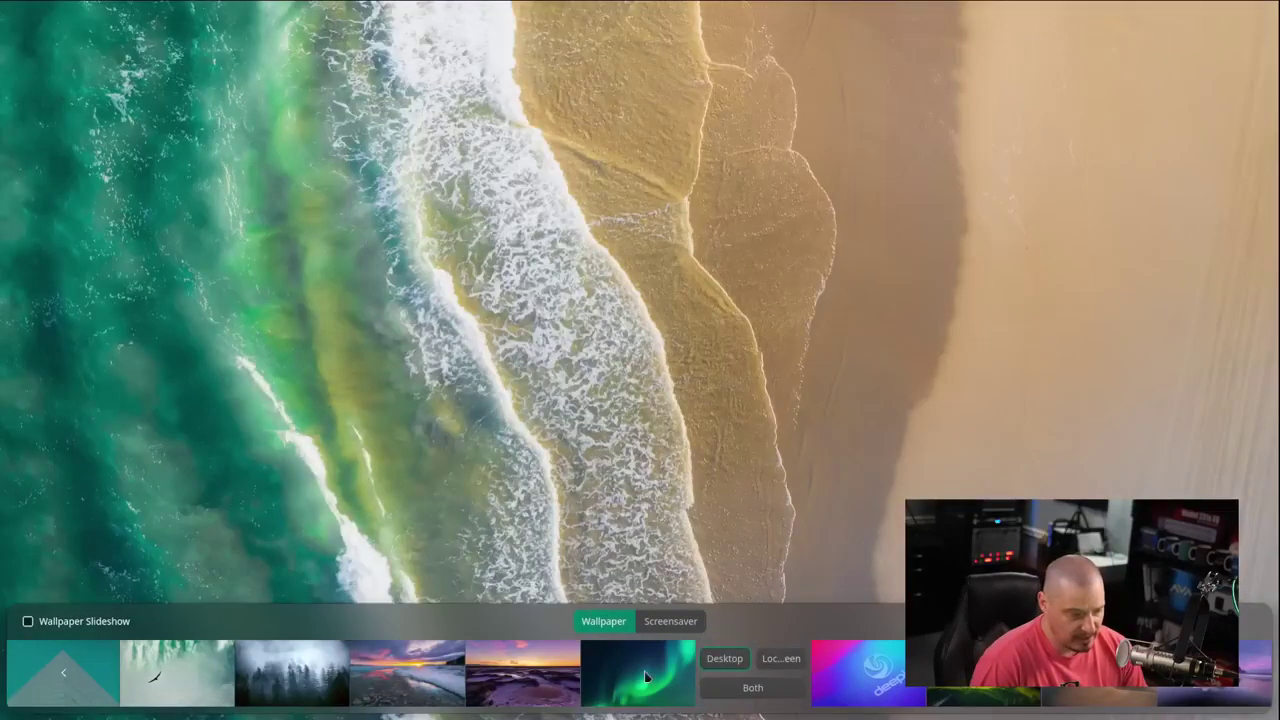
left_click(645, 677)
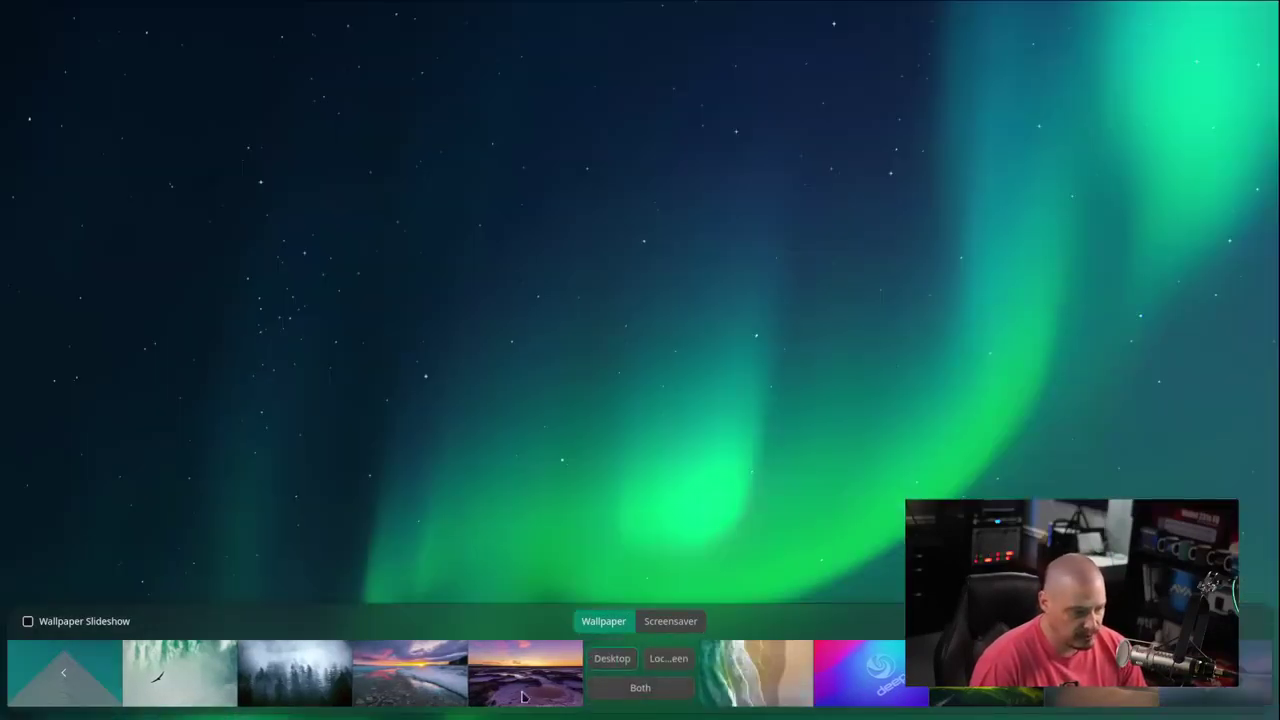
left_click(431, 684)
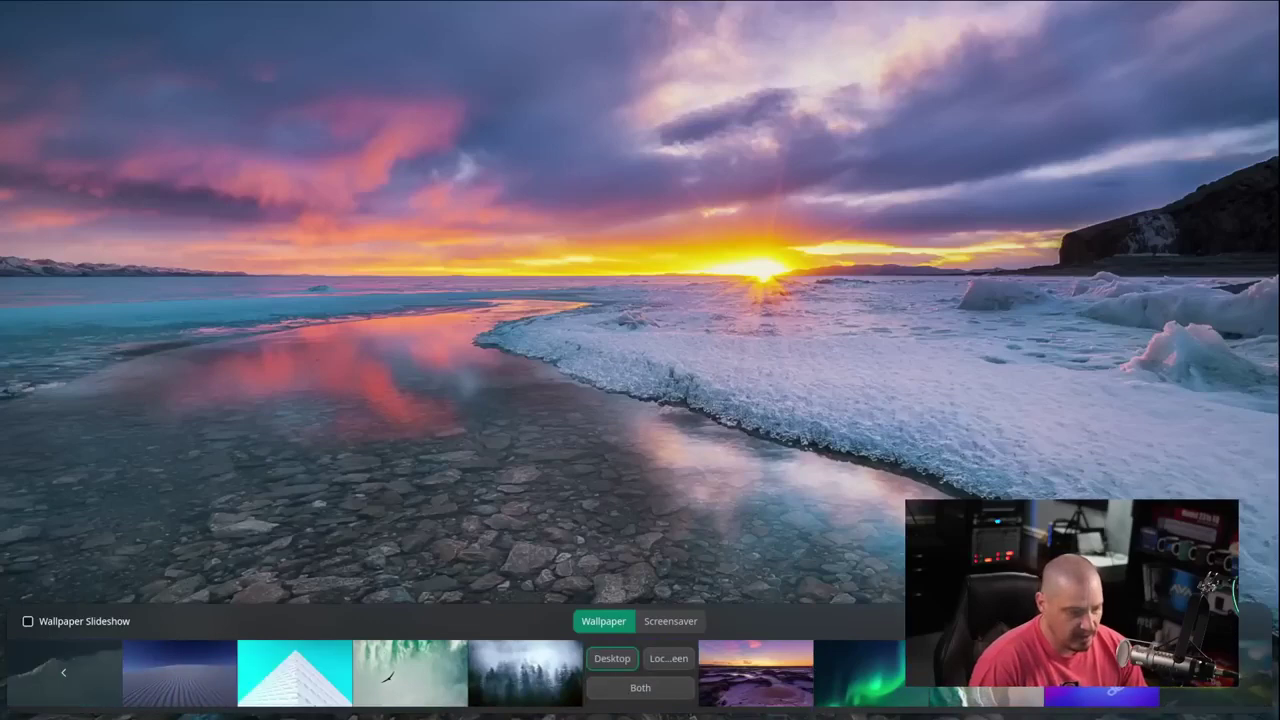
left_click(1100, 672)
left_click(1212, 672)
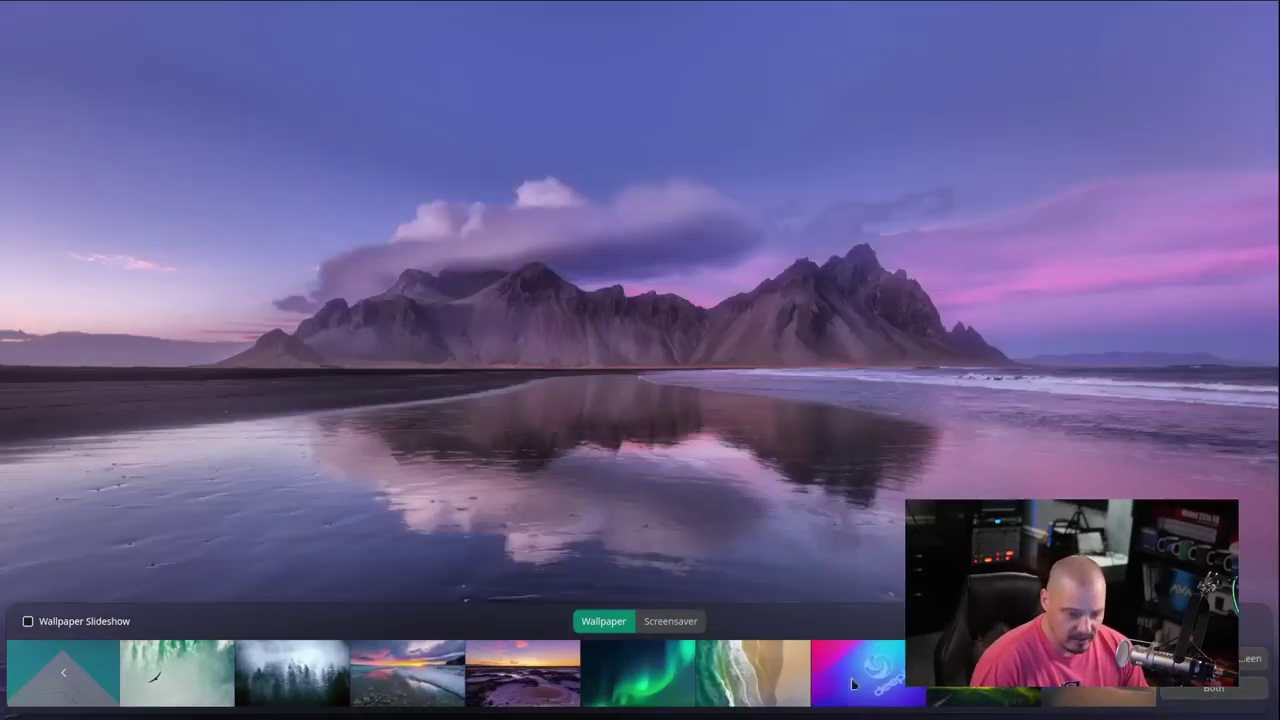
left_click(983, 672)
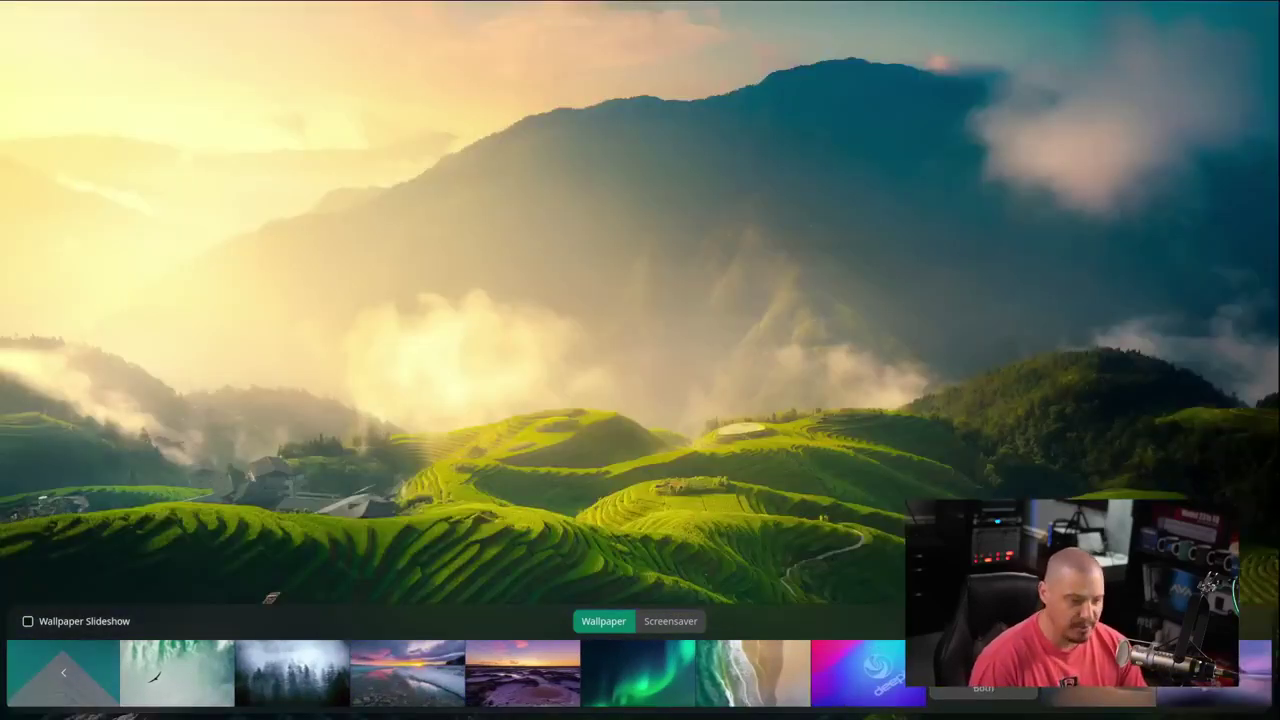
left_click(899, 416)
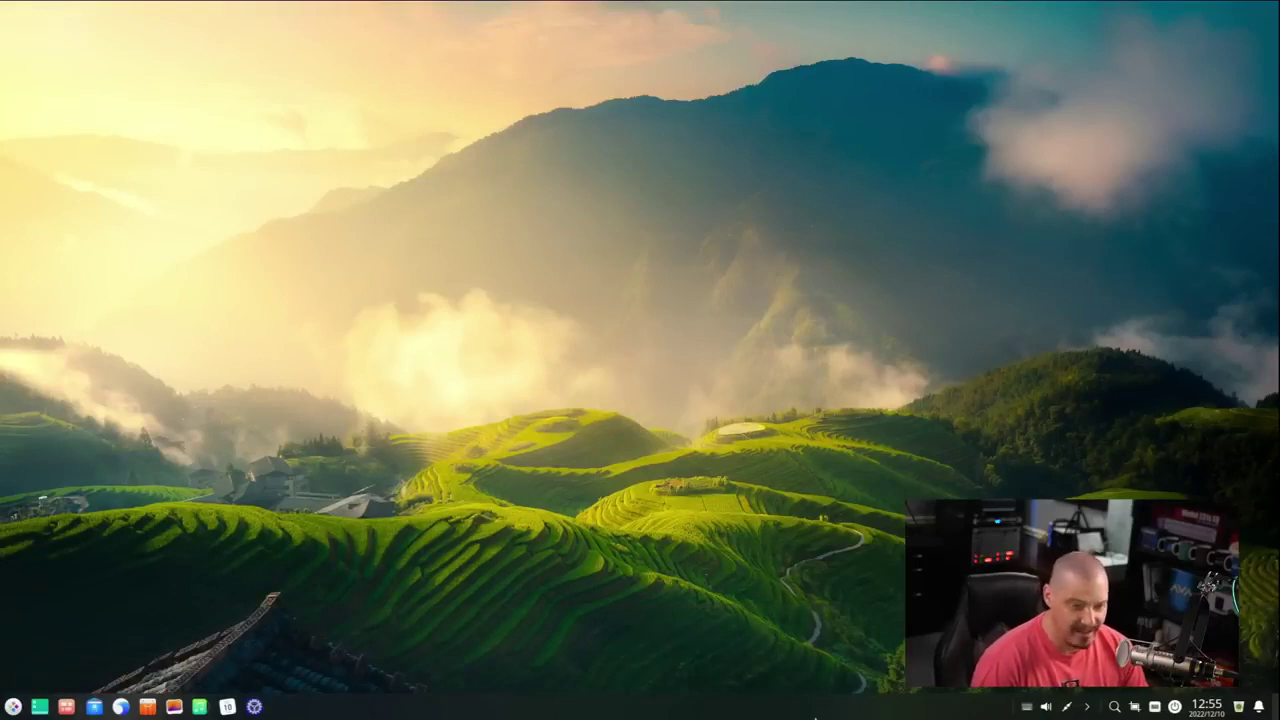